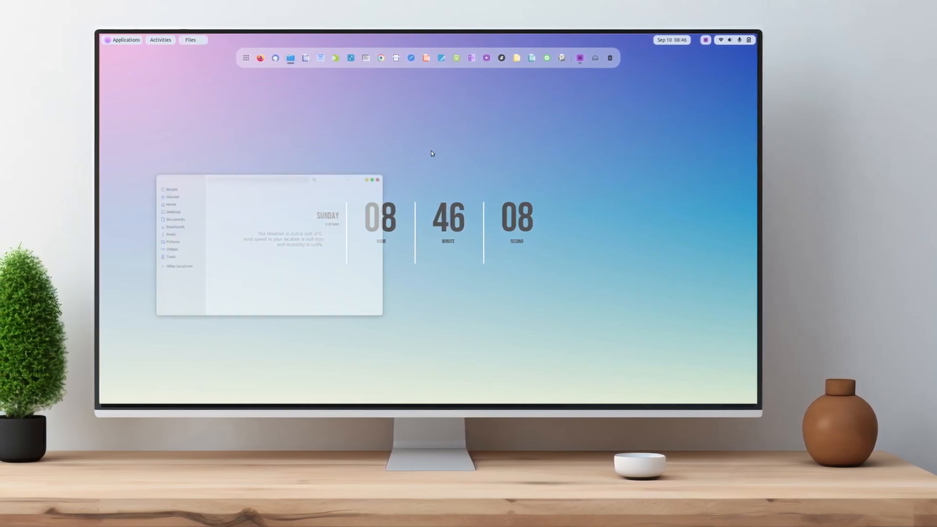
Move the Files window to the middle of the desktop and open a second Files window.
left_click_drag(514, 142, 485, 136)
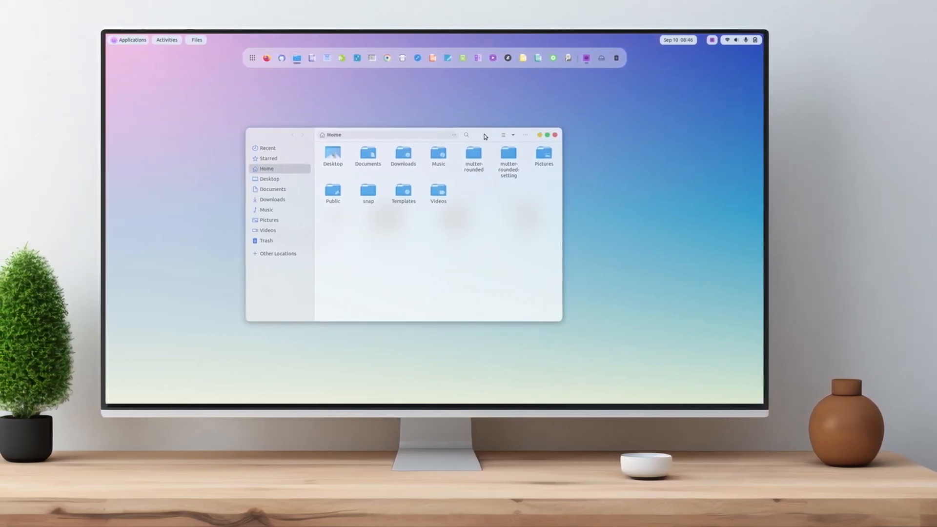
right_click(303, 60)
left_click(268, 98)
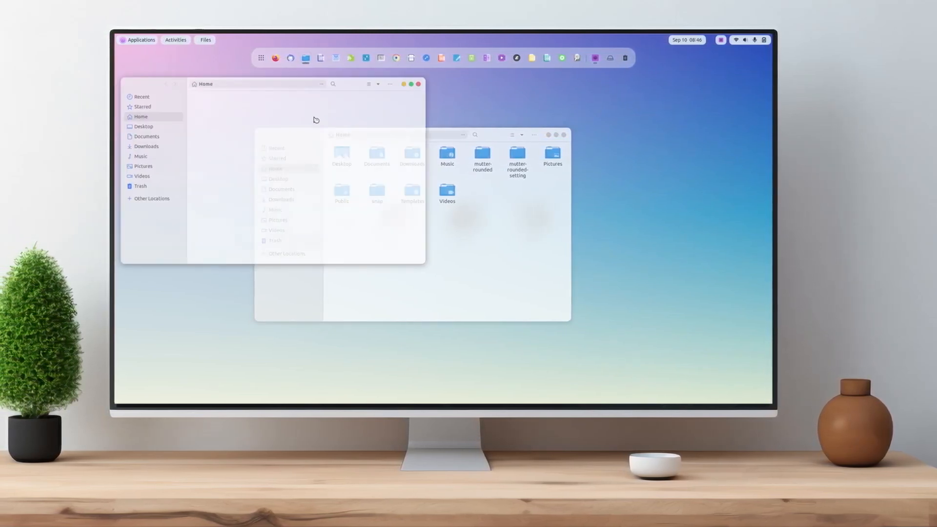
Maximize the second Files window, and restore it so that it partly overlaps the first one.
left_click_drag(342, 88, 523, 55)
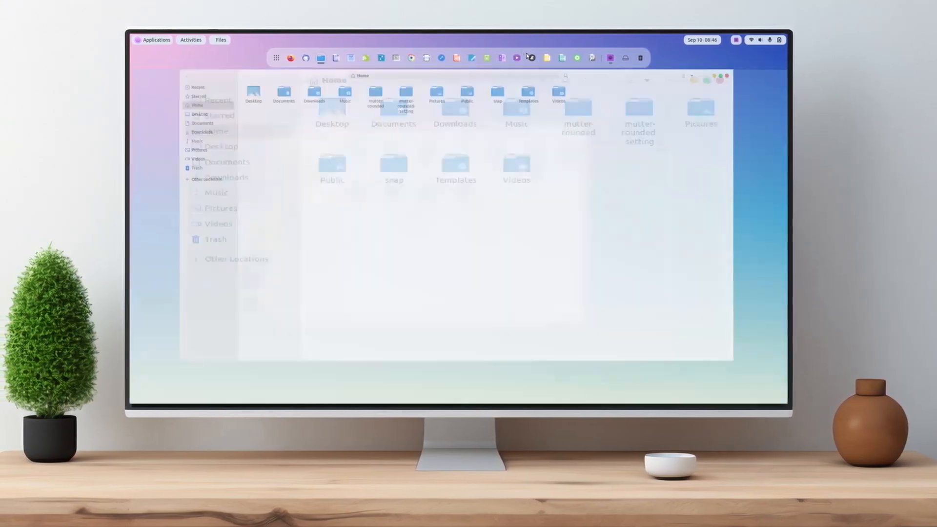
left_click_drag(604, 81, 661, 160)
Switch the front Files window to list view and back to grid view, and close the Files windows.
left_click(692, 157)
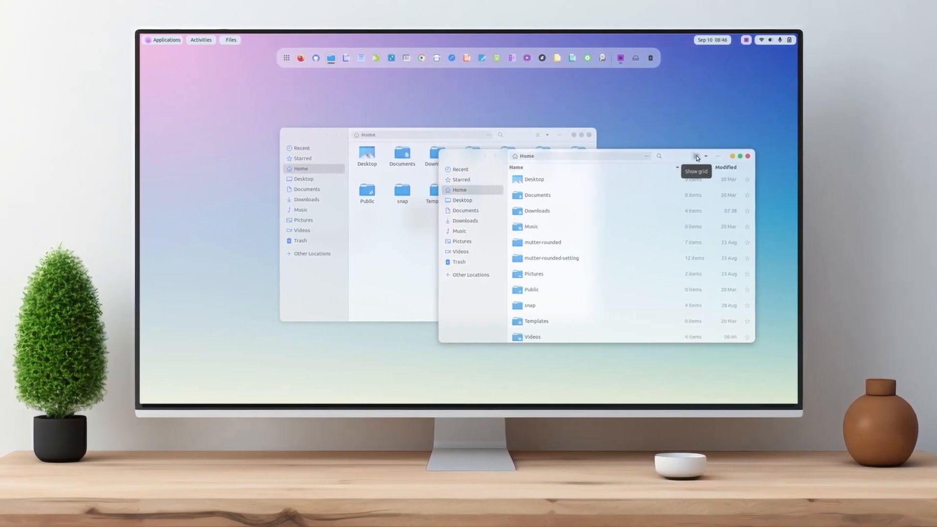
left_click(693, 157)
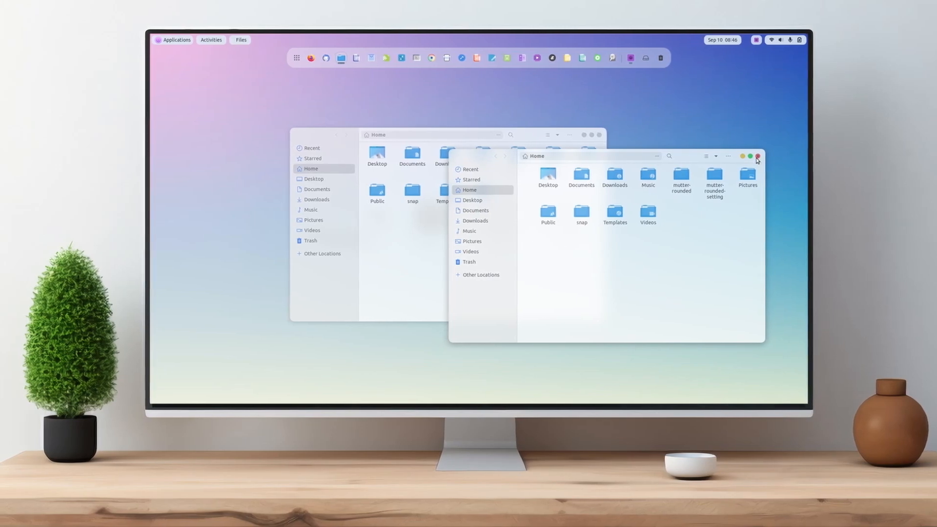
left_click(753, 156)
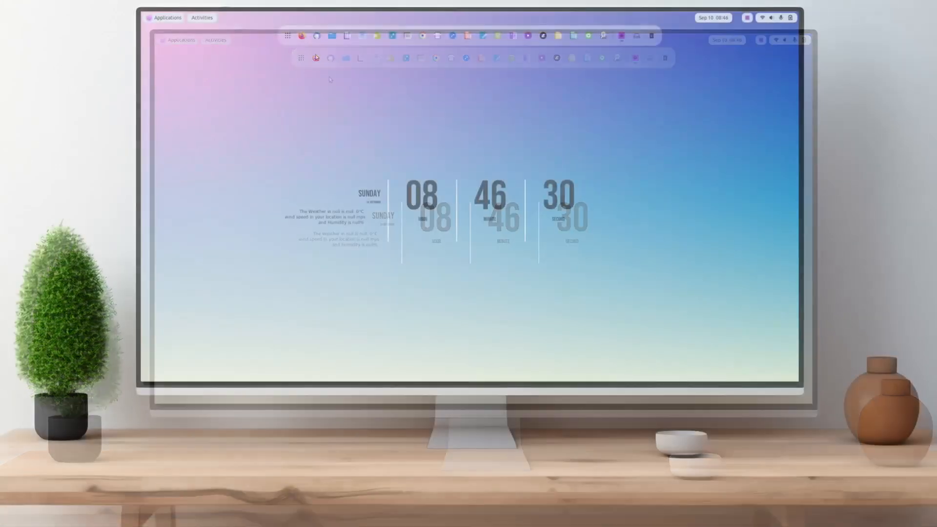
Browse the installed applications by category, including Games, Office and Utilities, and close the applications list.
left_click(163, 20)
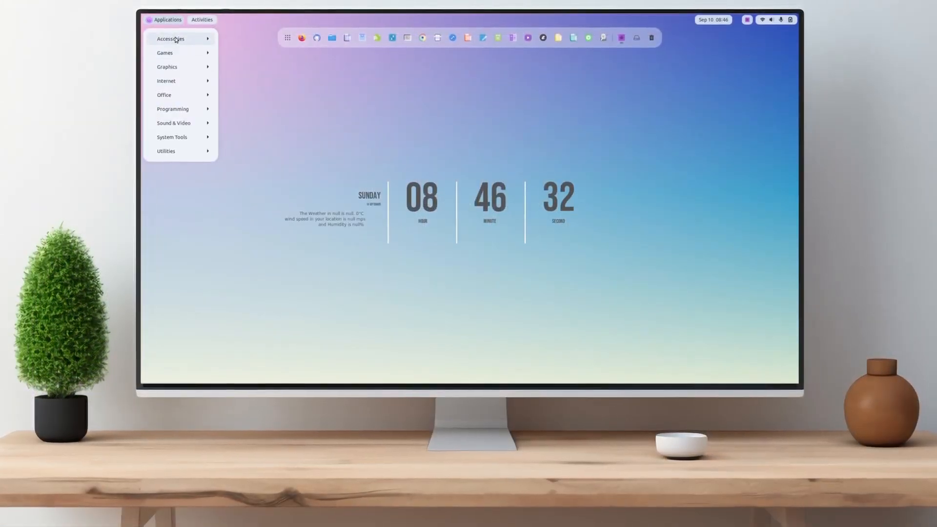
left_click(176, 39)
left_click(177, 140)
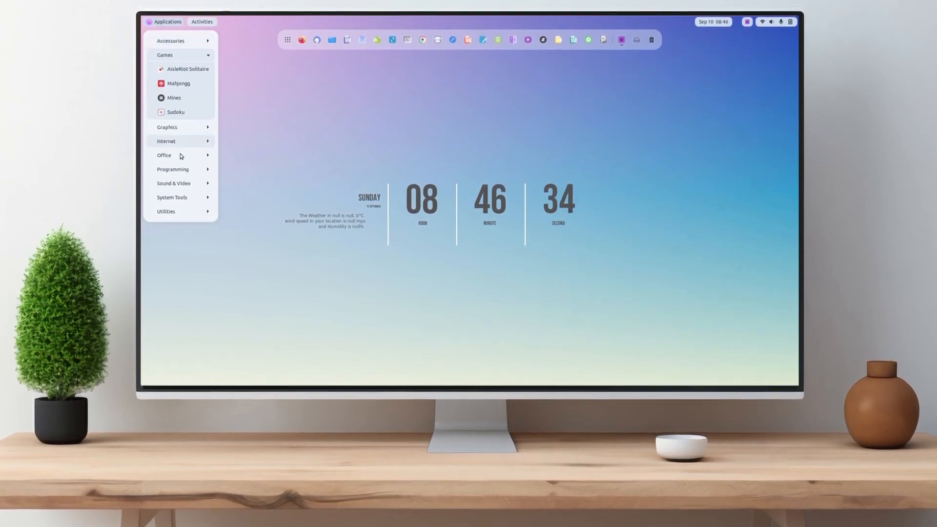
left_click(181, 156)
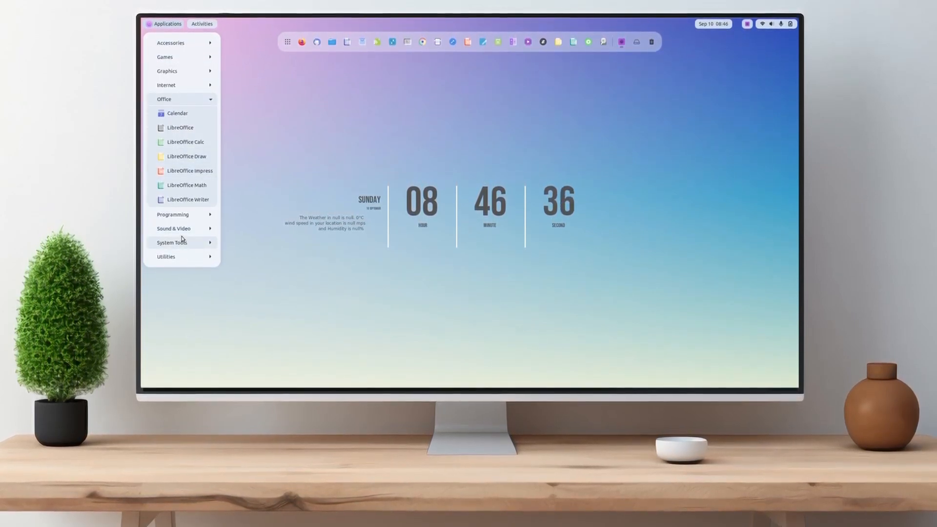
left_click(181, 240)
left_click(168, 315)
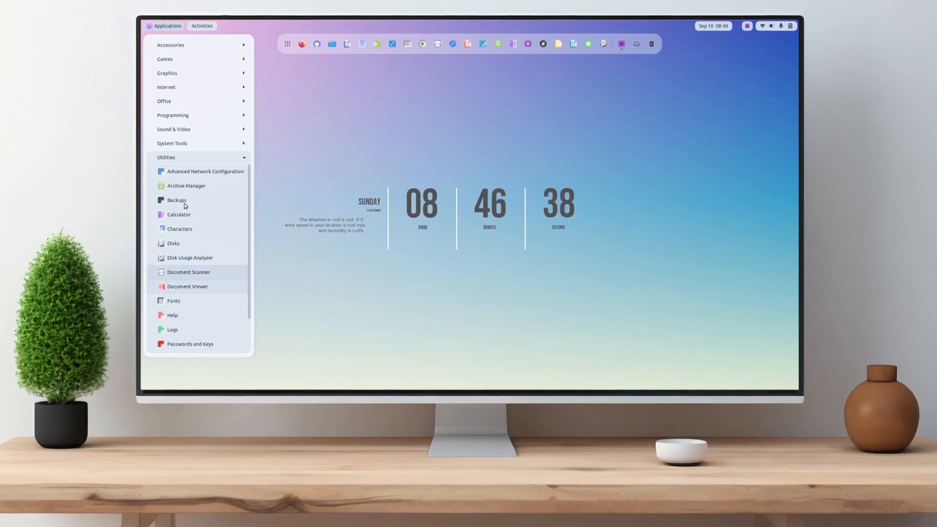
left_click(369, 146)
Look at the notifications and calendar, and at the system menu with its Power Off / Log Out options expanded.
left_click(715, 29)
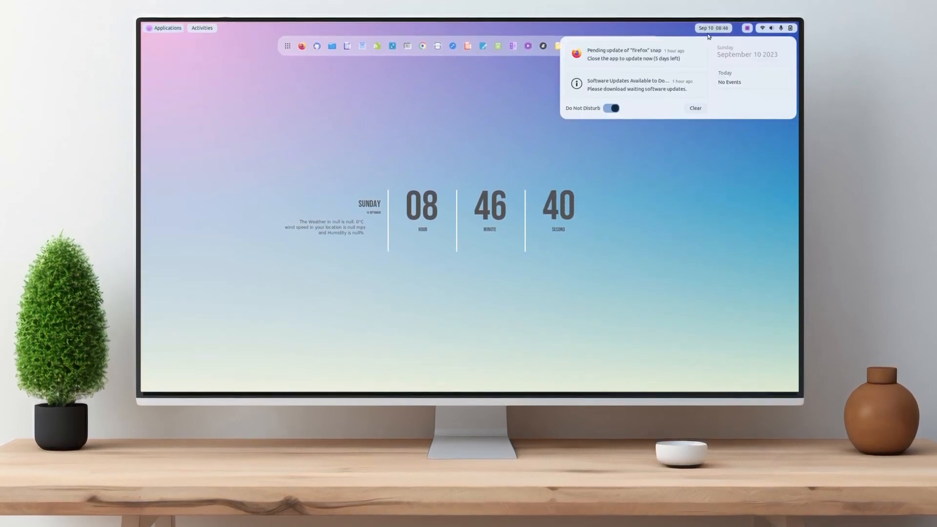
left_click(759, 147)
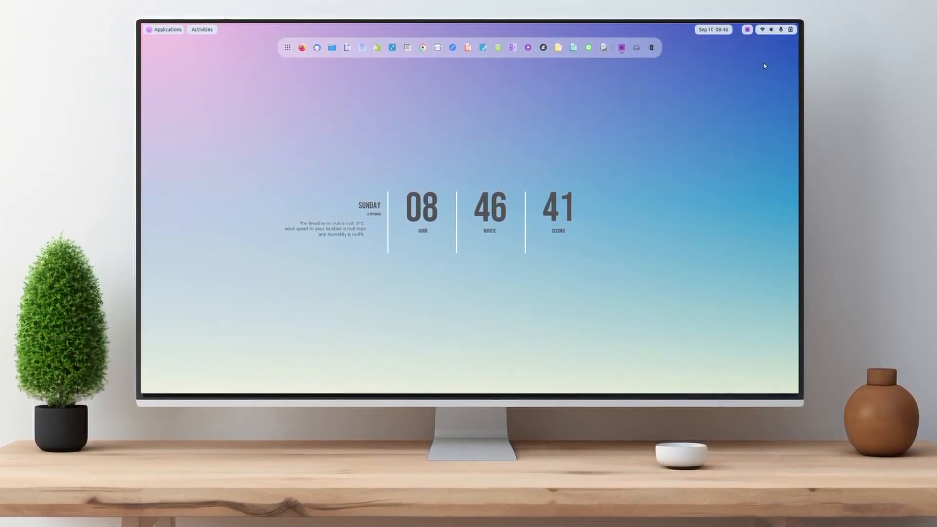
left_click(748, 30)
left_click(780, 36)
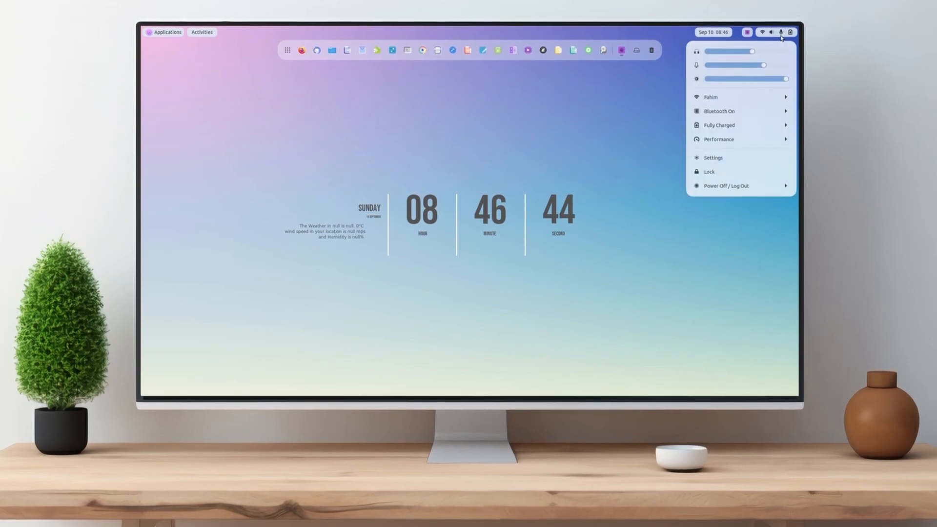
left_click(735, 190)
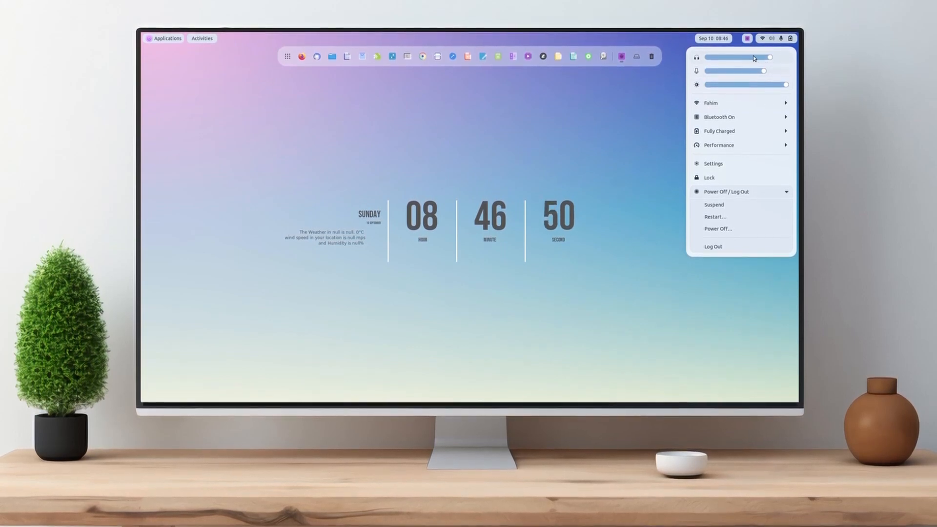
left_click(607, 155)
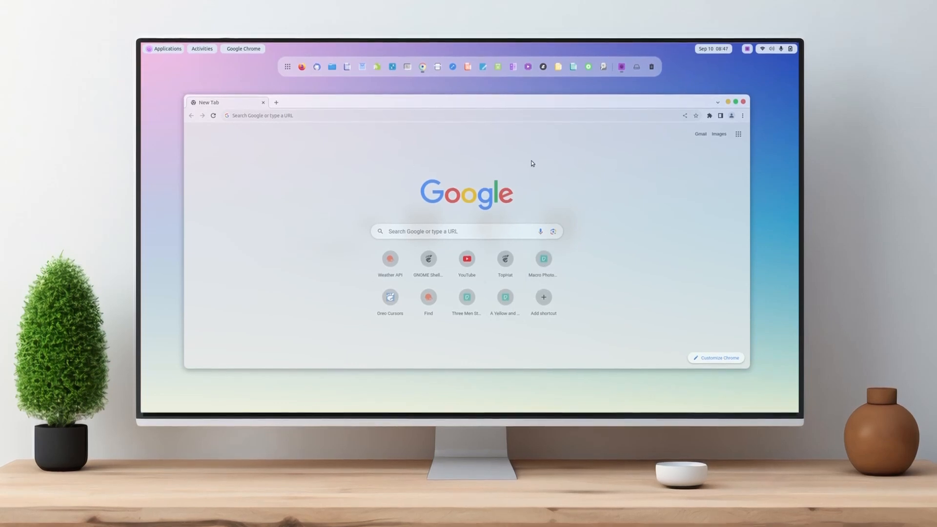
Minimize and restore the Google Chrome window, and close it.
left_click(423, 69)
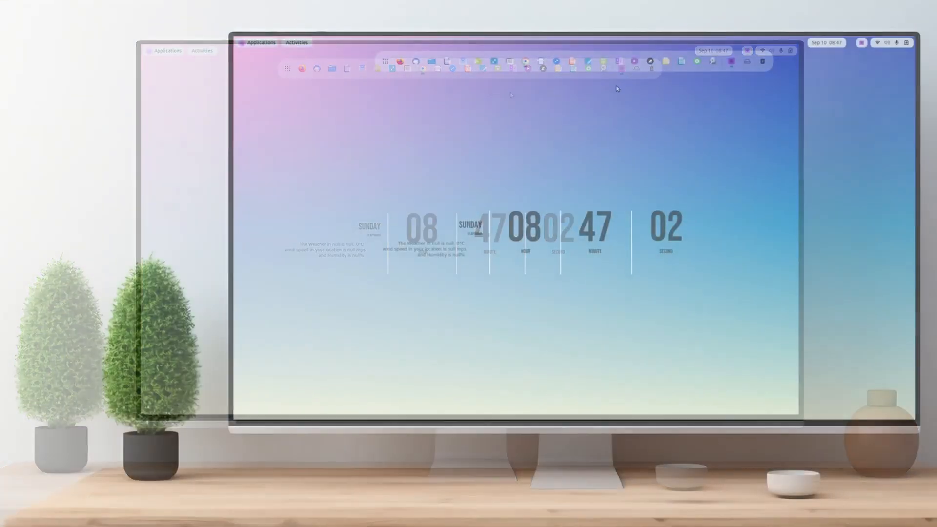
left_click(525, 68)
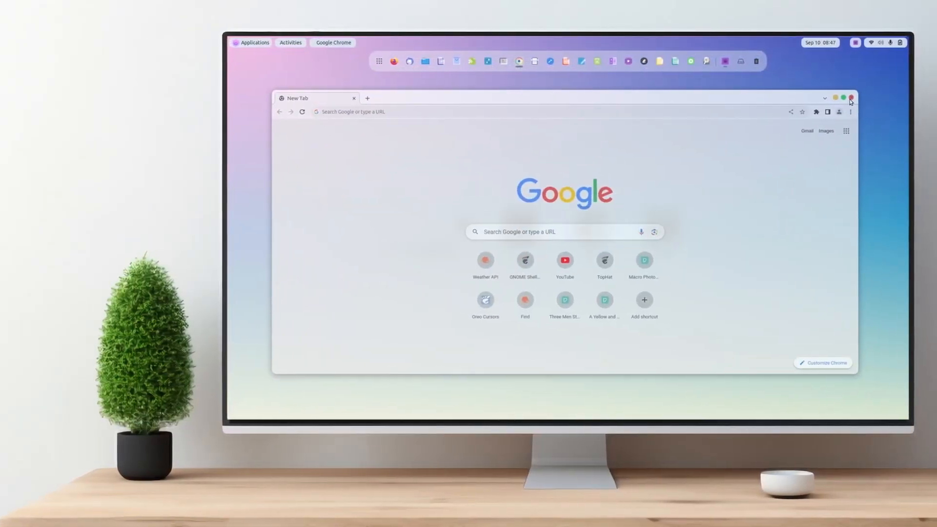
left_click(849, 97)
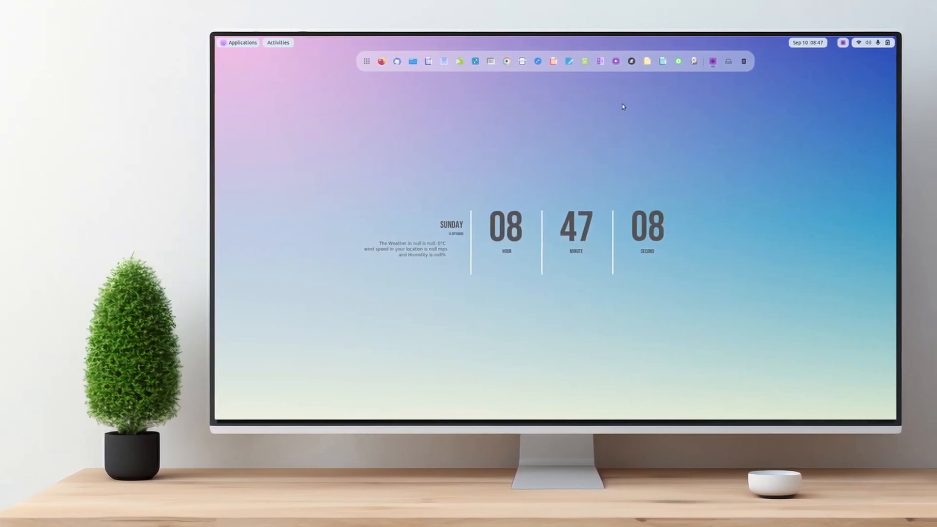
Open the system settings from the desktop and show the Appearance page.
right_click(777, 124)
left_click(795, 214)
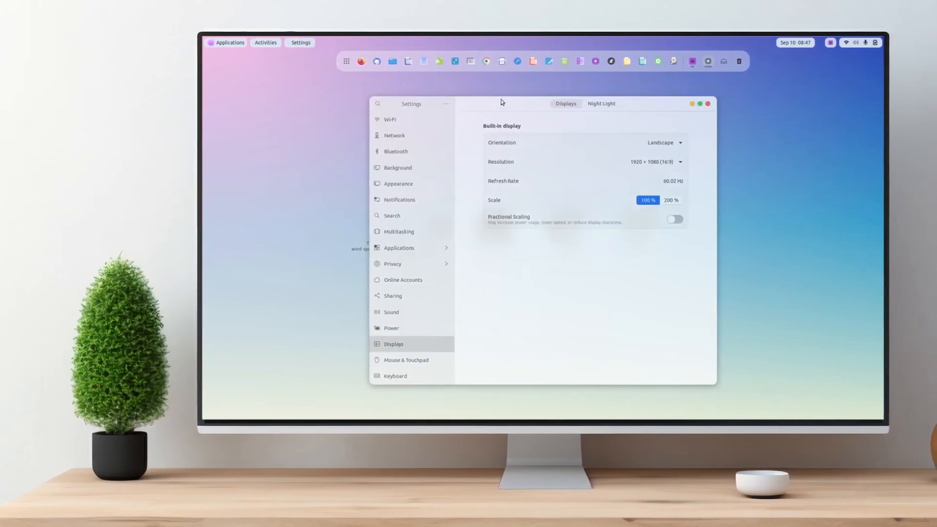
left_click(416, 186)
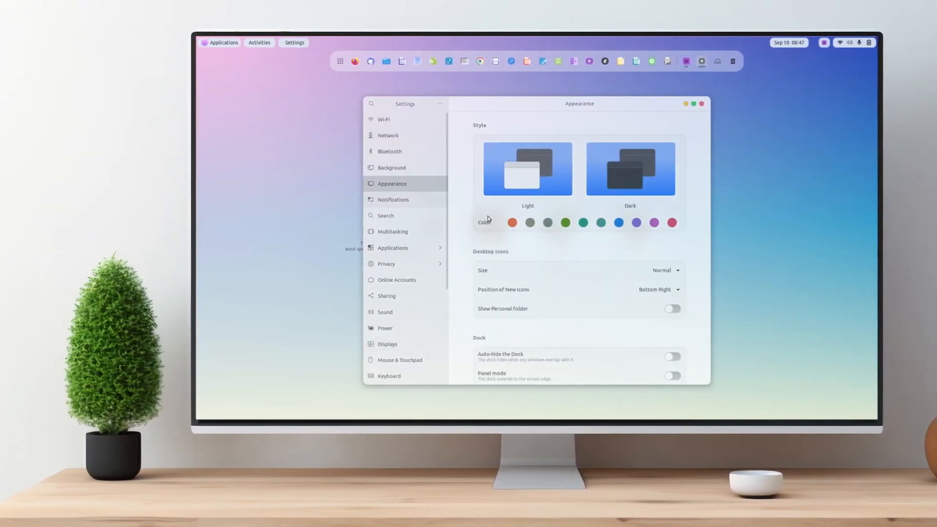
left_click(822, 43)
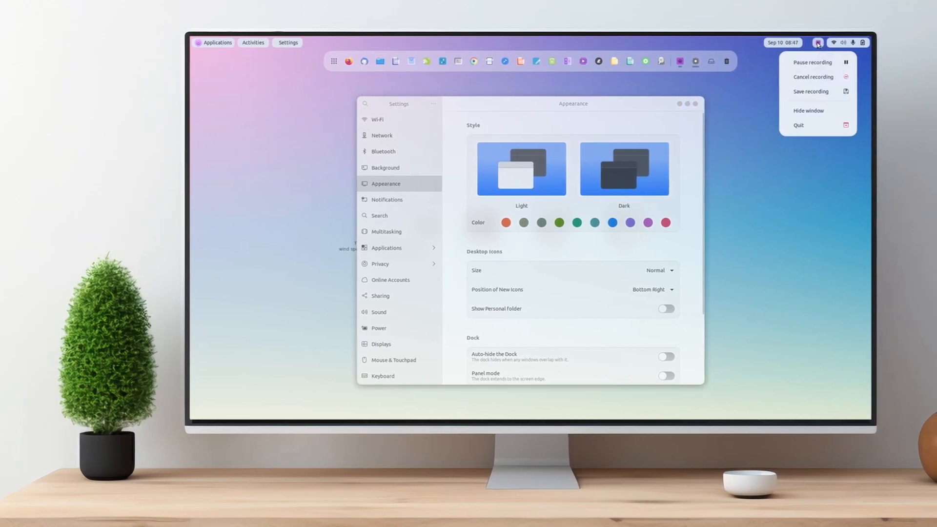
left_click(816, 64)
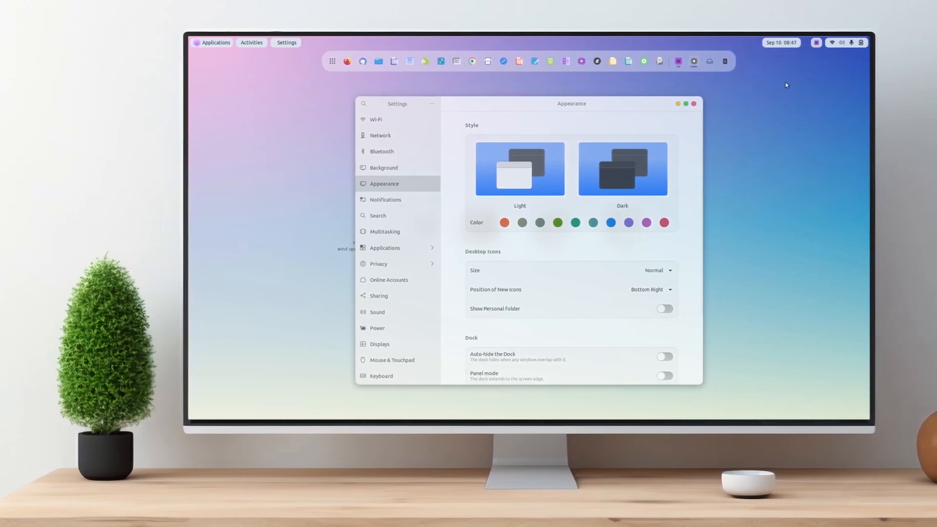
Review the Background wallpapers and the Appearance options, and close Settings.
left_click(390, 168)
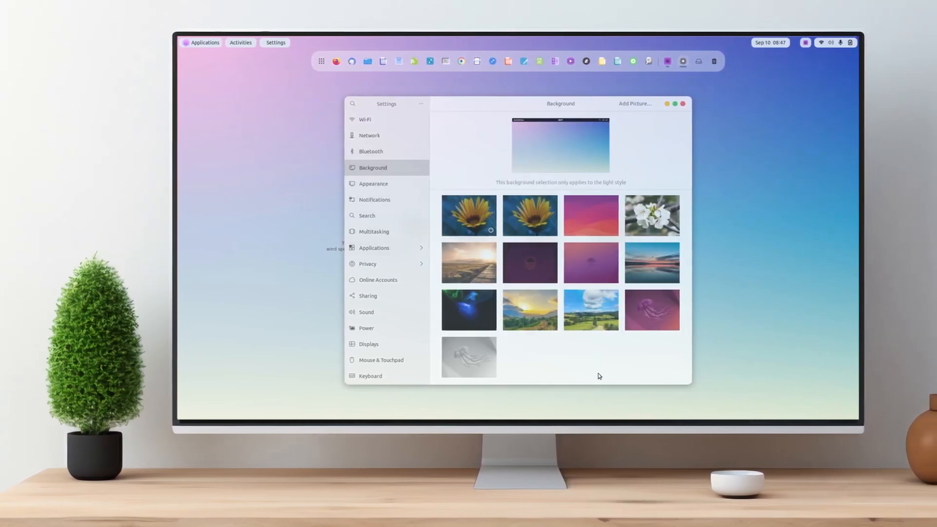
left_click(384, 184)
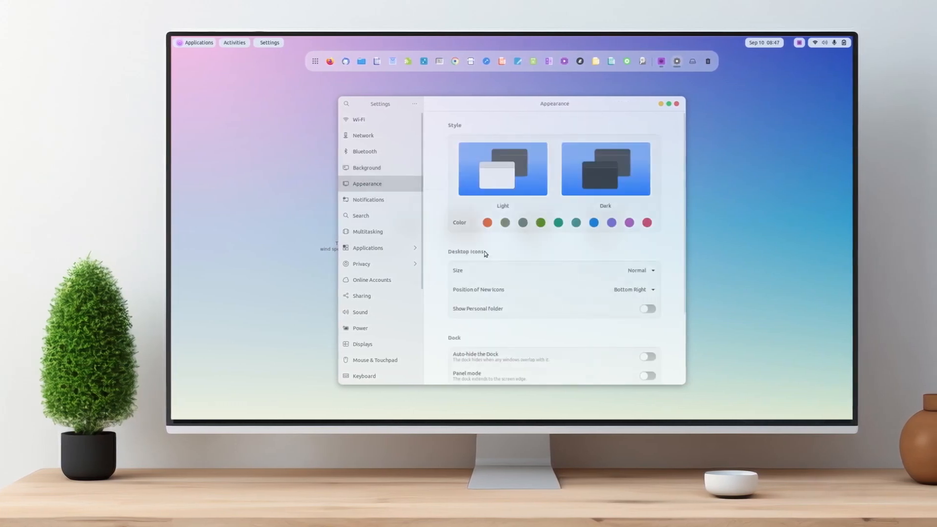
scroll(438, 262, "down", 4)
scroll(434, 263, "up", 4)
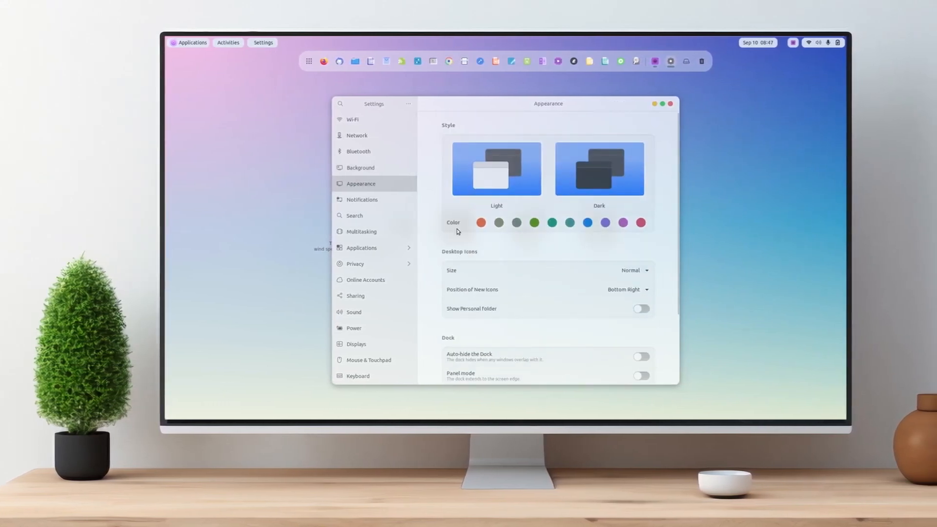
left_click(668, 104)
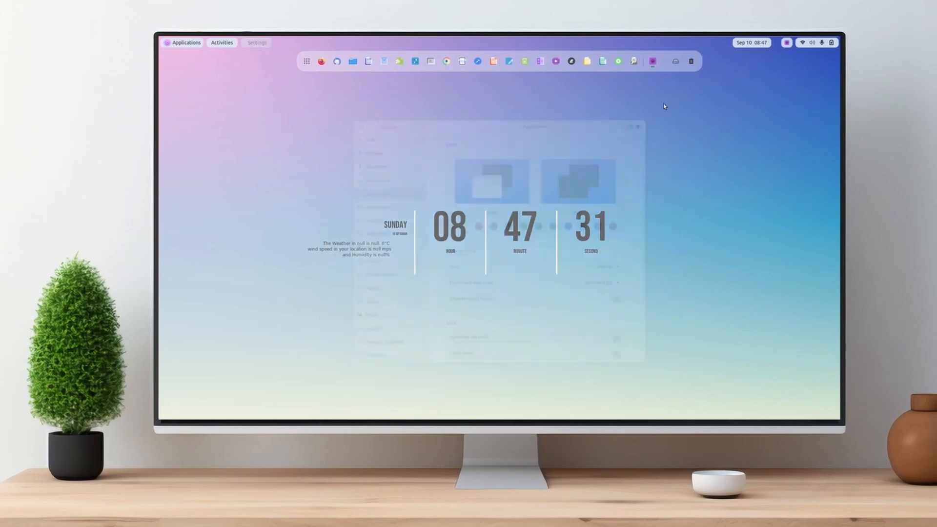
Open Tweaks, check which themes are set for applications, icons, cursor and shell, and close it.
left_click(412, 61)
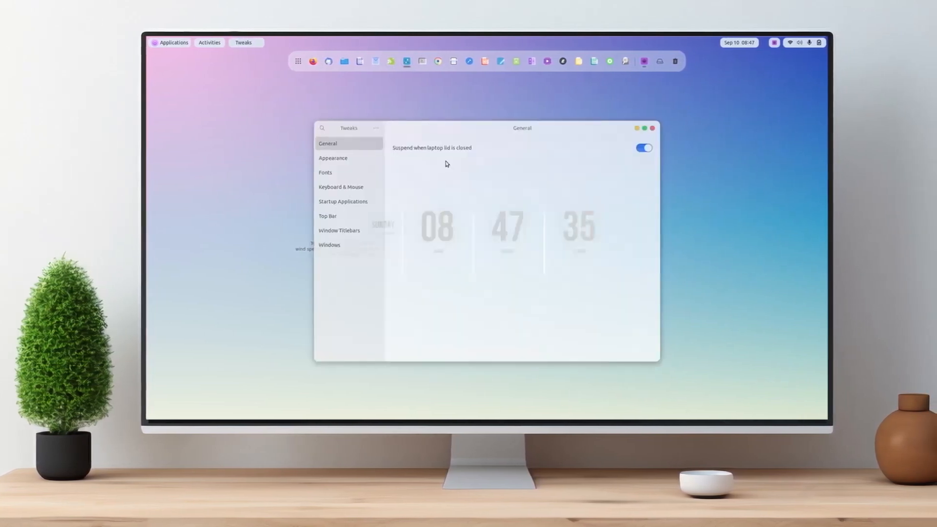
left_click(344, 158)
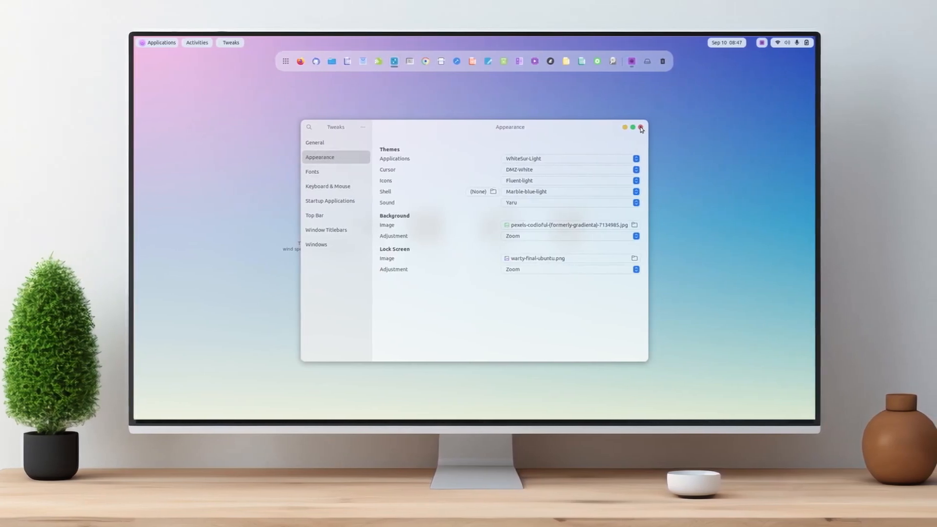
left_click(639, 128)
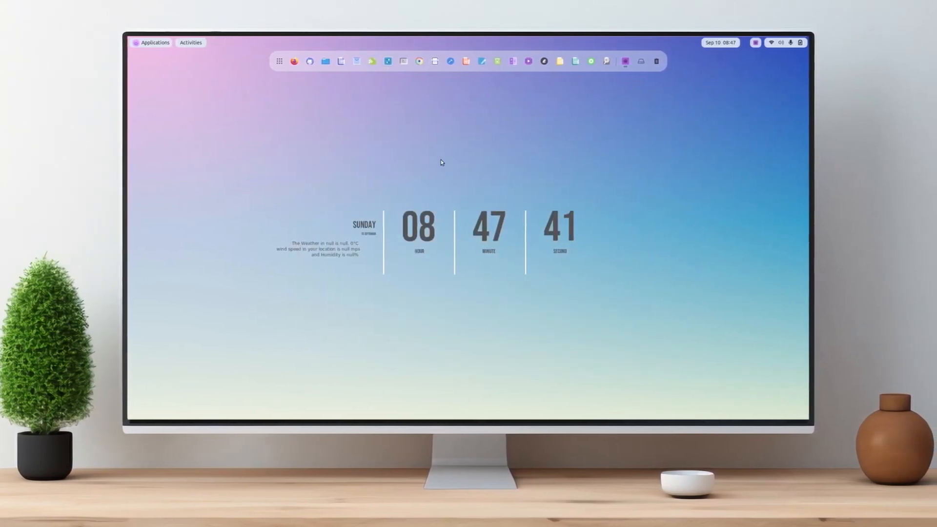
Open two Terminal windows and tile them side by side across the desktop.
left_click(401, 61)
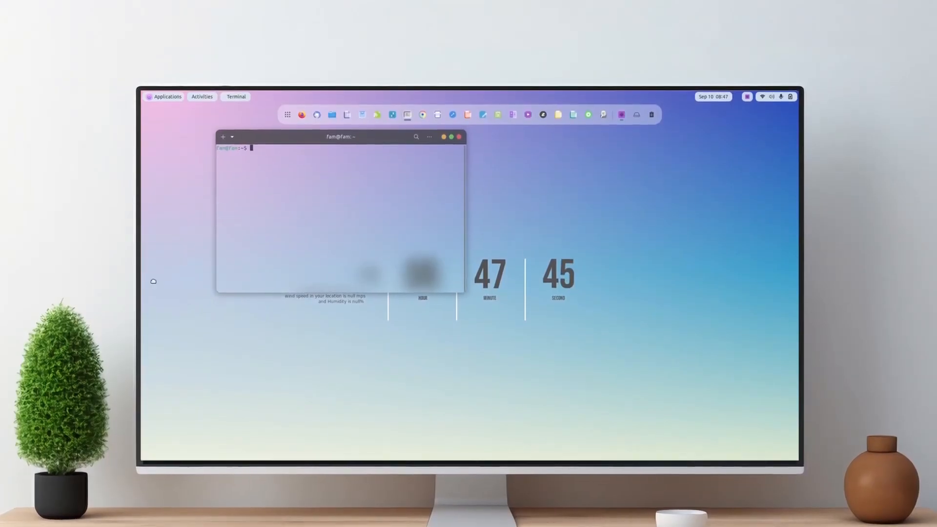
key("super+Left")
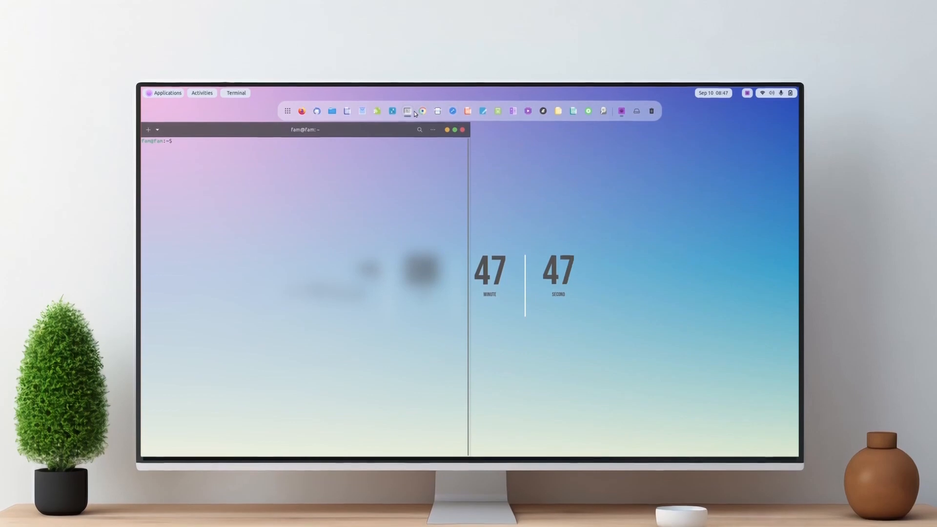
right_click(415, 112)
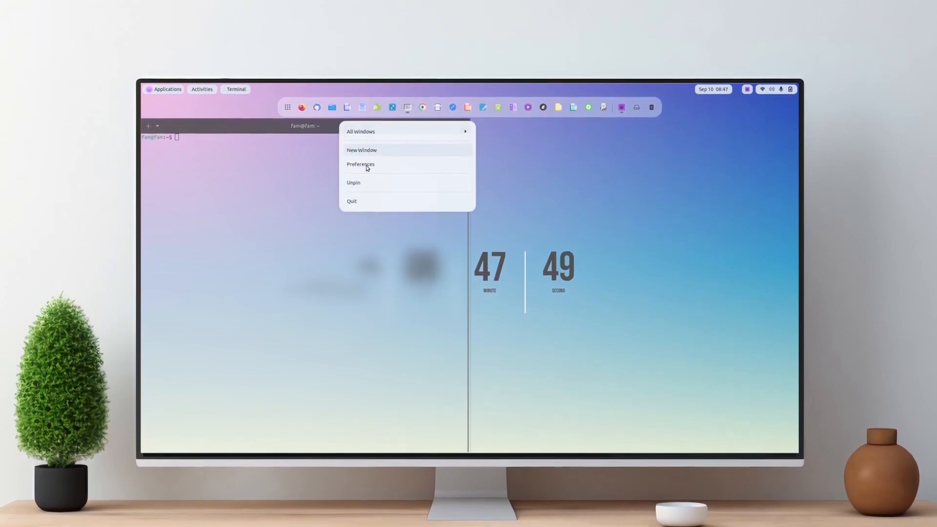
left_click(362, 150)
key("super+Right")
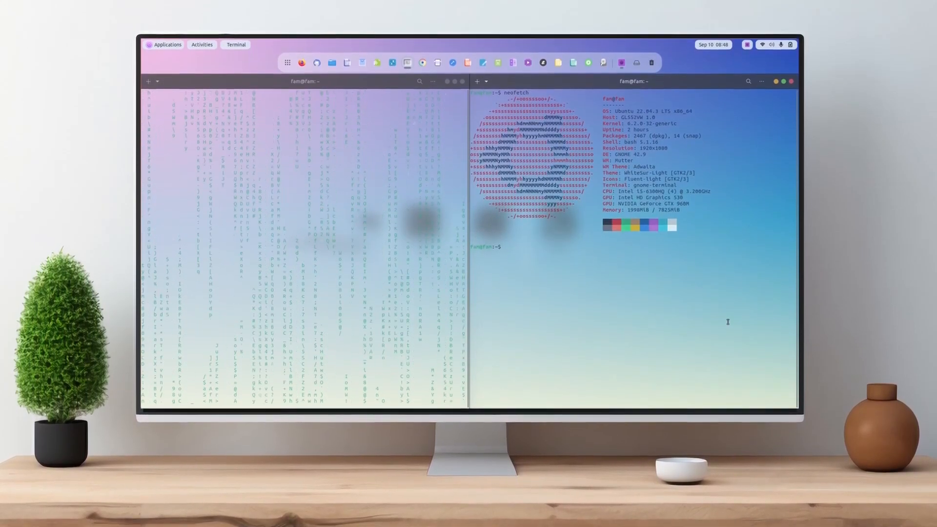
Release the Terminal window showing the neofetch output from its tiled half and widen it until the output lines fit.
mouse_move(660, 81)
left_mouse_down()
mouse_move(665, 159)
mouse_move(666, 95)
left_mouse_up()
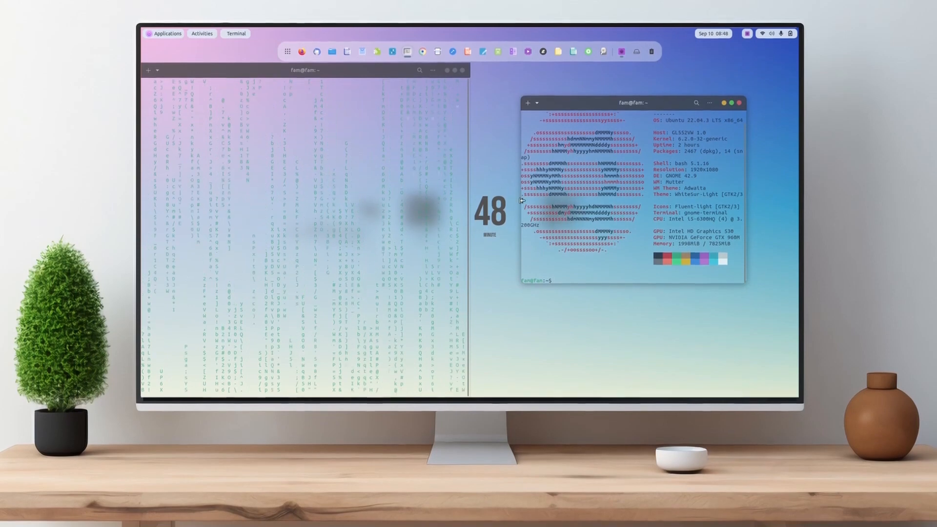
left_click_drag(522, 200, 487, 200)
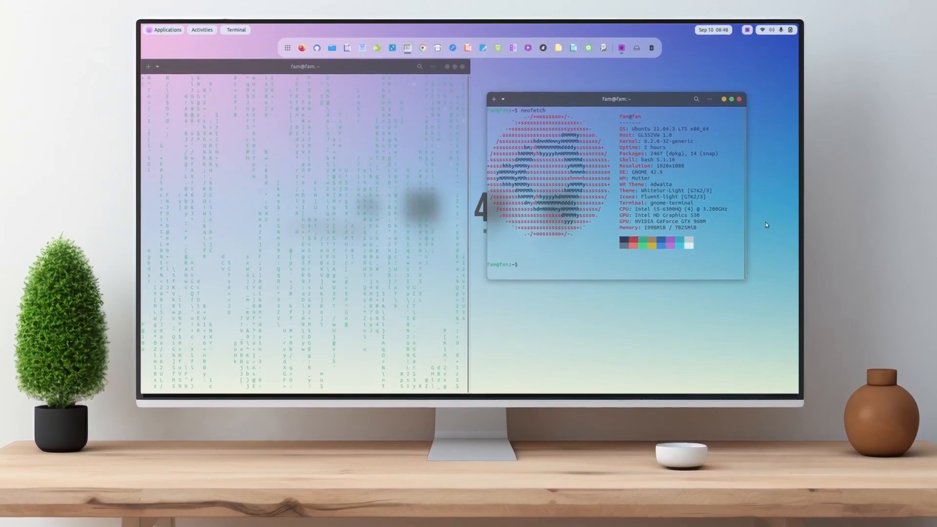
Resize the two floating Terminal windows, overlap them with the neofetch output in front, and take a screenshot.
left_click_drag(744, 219, 767, 218)
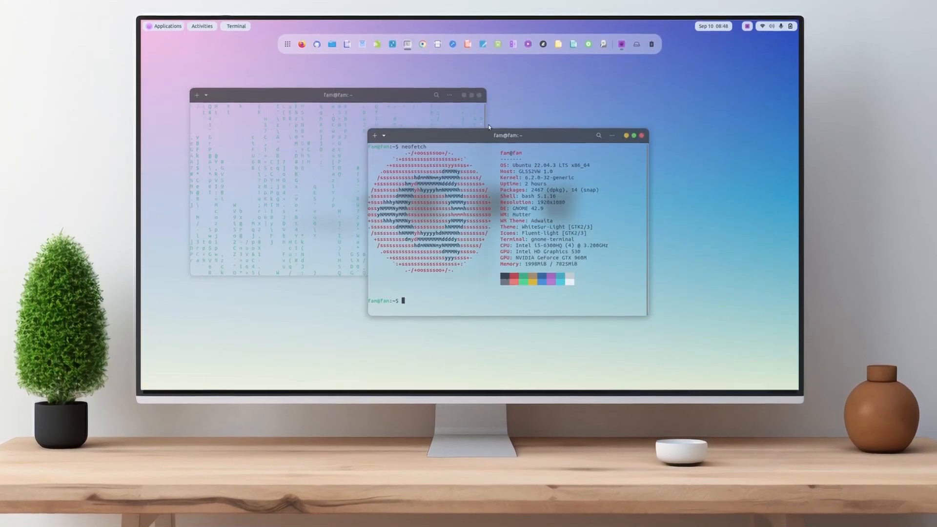
left_click_drag(185, 86, 196, 102)
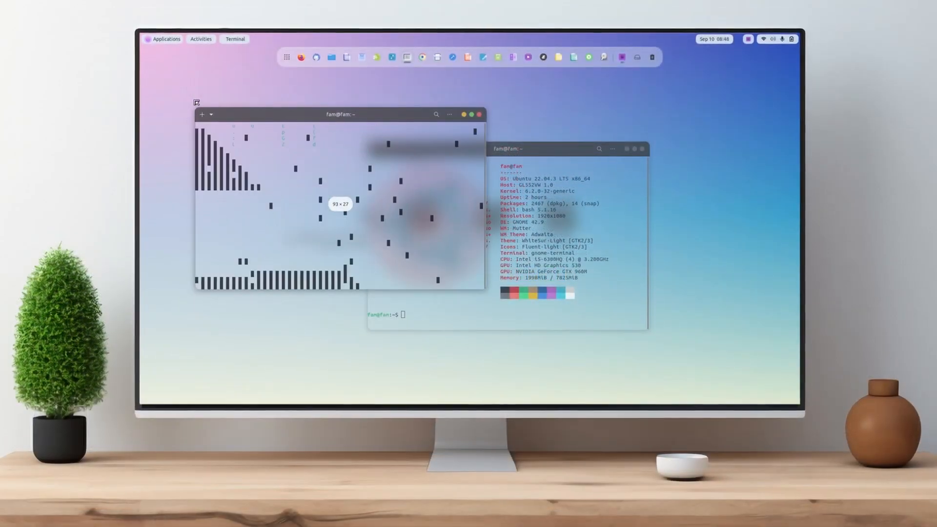
left_click(540, 147)
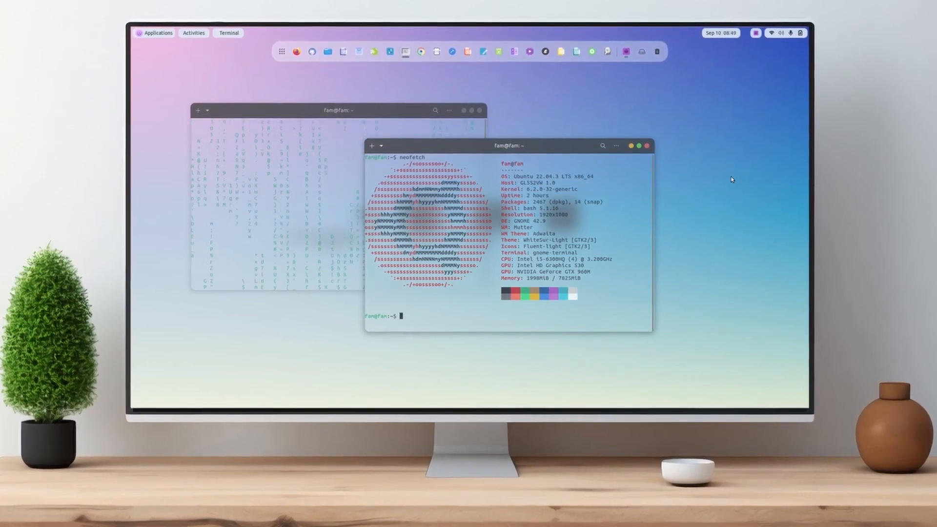
key("Print")
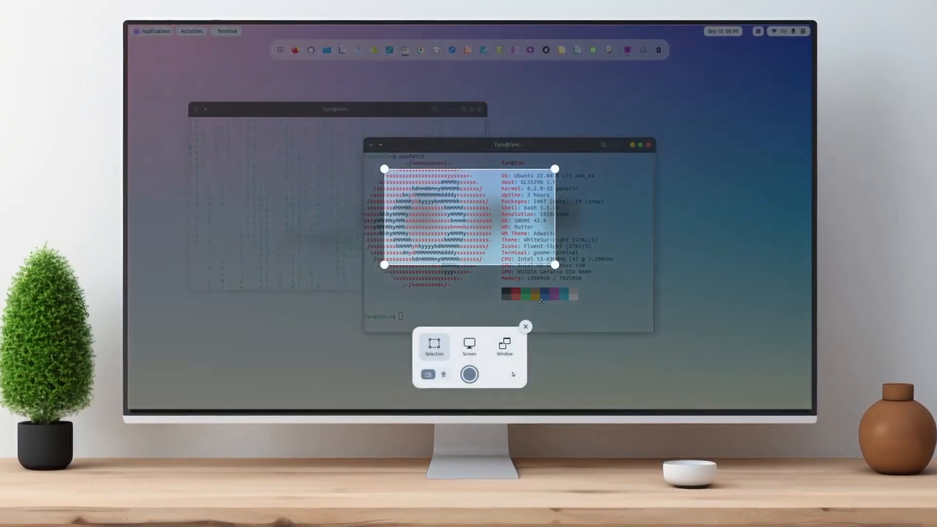
left_click(469, 375)
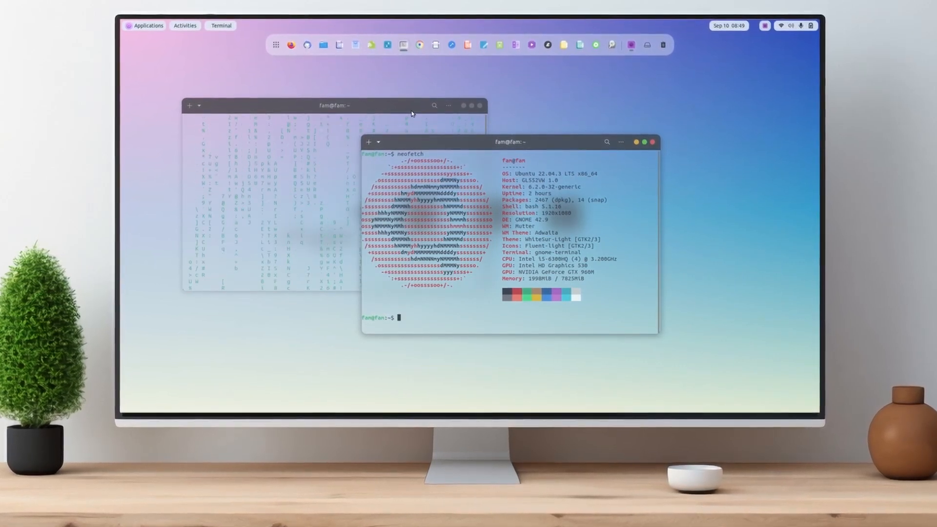
Shift both Terminal windows to the right, keeping the neofetch one in front, and take a screenshot in Screen mode.
left_click_drag(411, 114, 456, 113)
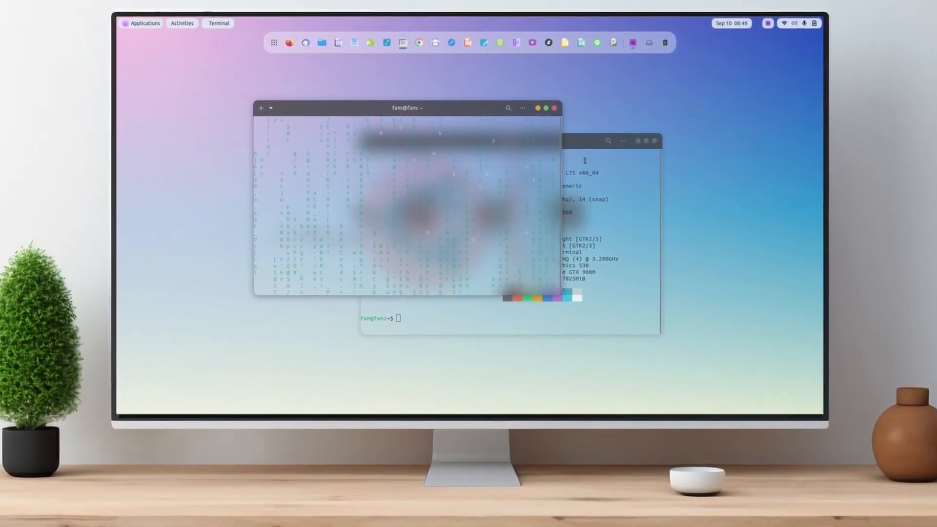
left_click_drag(579, 142, 593, 161)
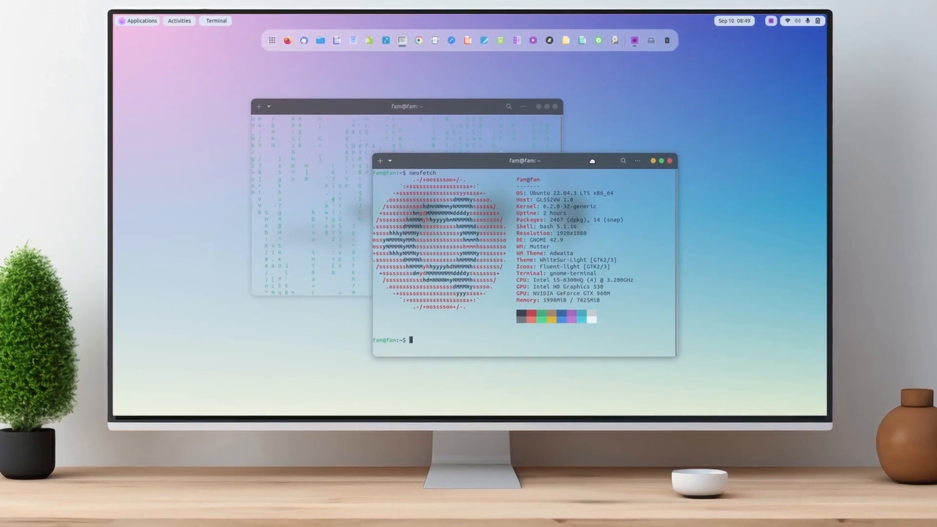
key("Print")
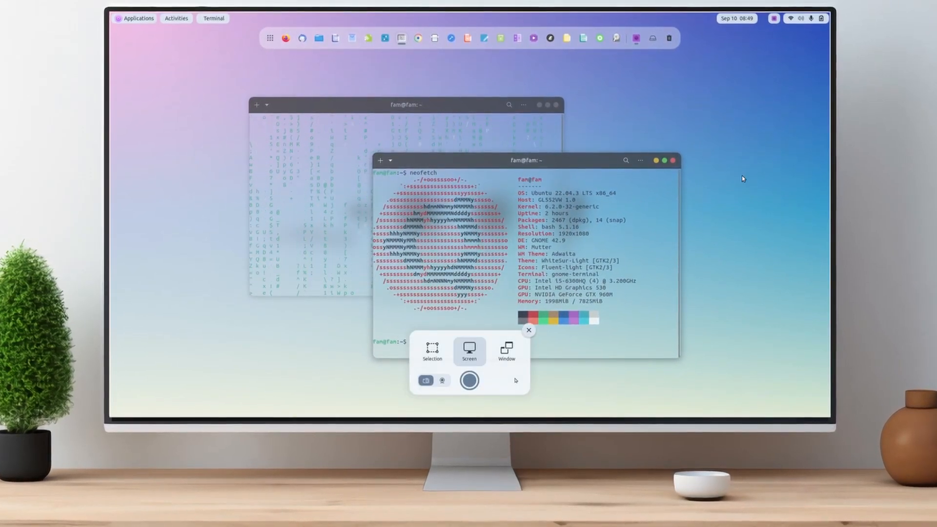
left_click(470, 381)
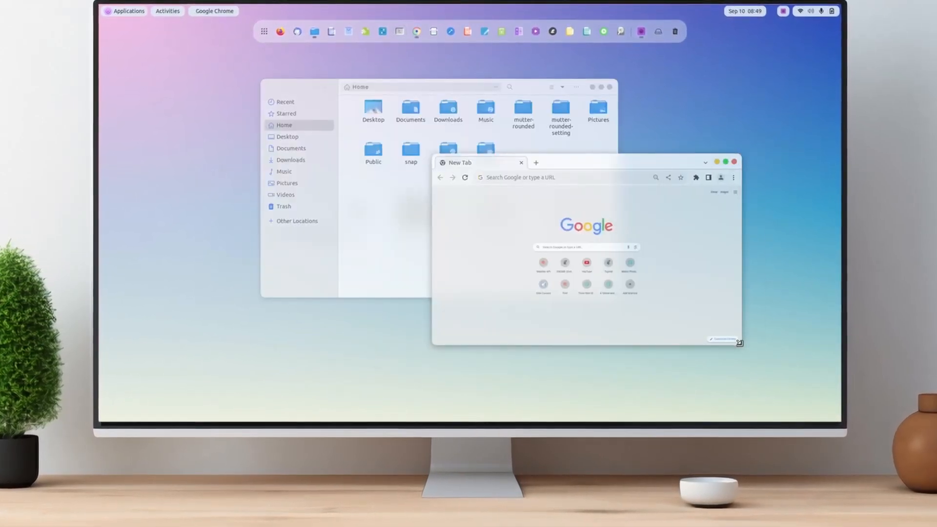
Shrink the Files window and reposition it with the Chrome window so that Chrome overlaps its lower part.
left_click(413, 254)
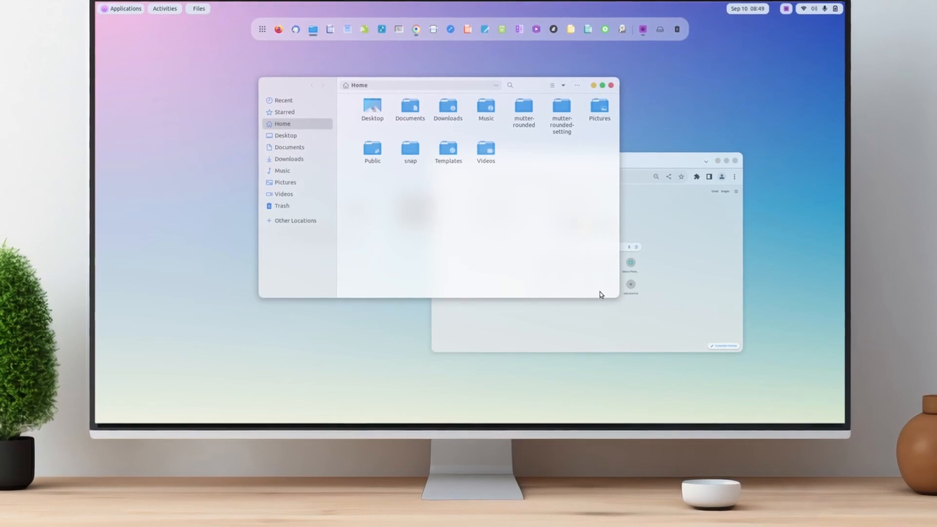
left_click_drag(617, 293, 577, 263)
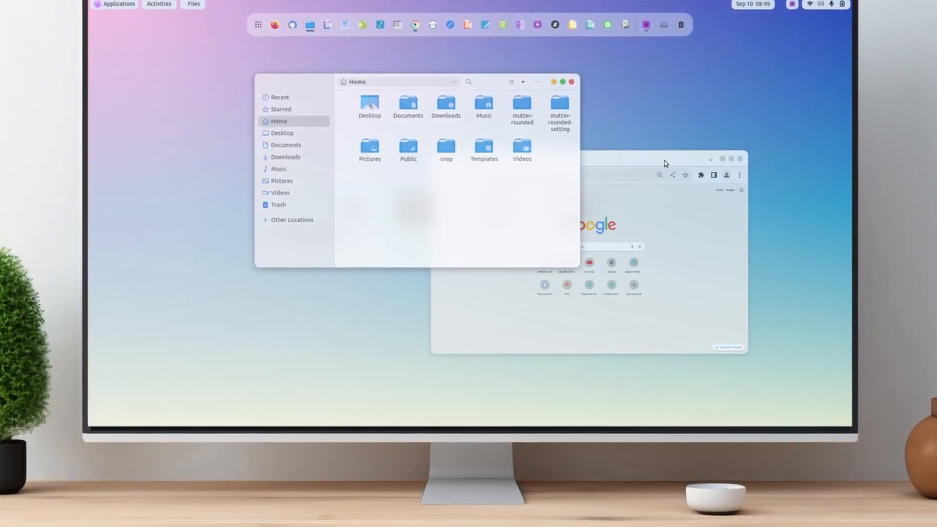
left_click_drag(665, 163, 615, 138)
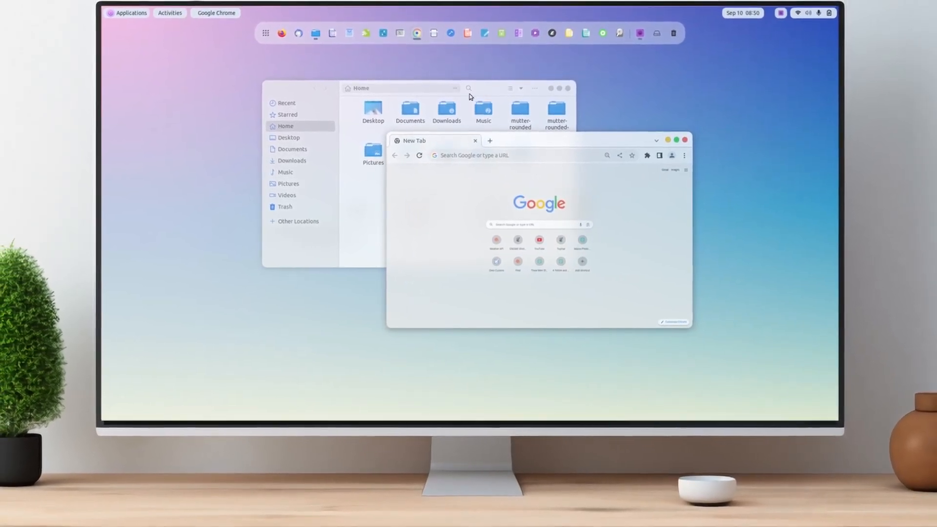
left_click_drag(487, 89, 490, 116)
left_click_drag(603, 145, 580, 169)
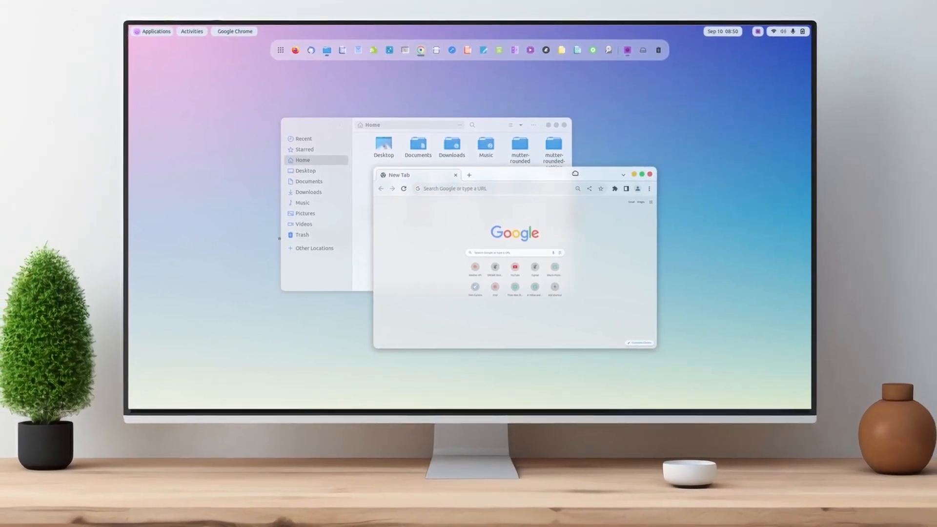
Bring the Files window forward, return to Chrome, and open and dismiss the screenshot tool.
left_click(477, 125)
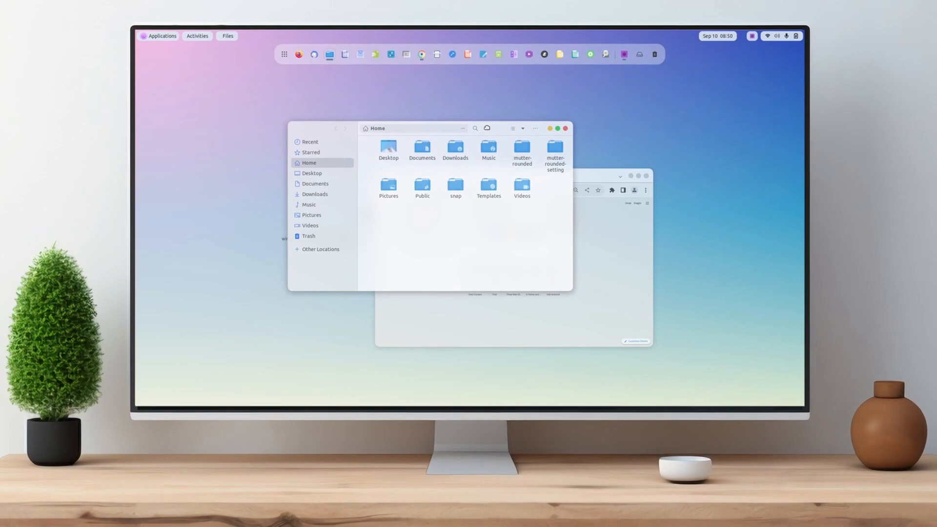
left_click(615, 265)
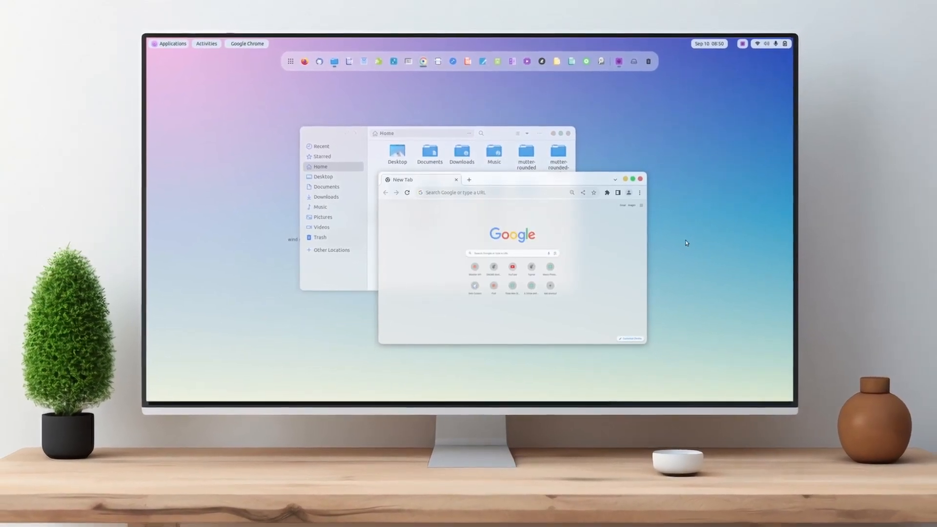
key("Print")
key("Escape")
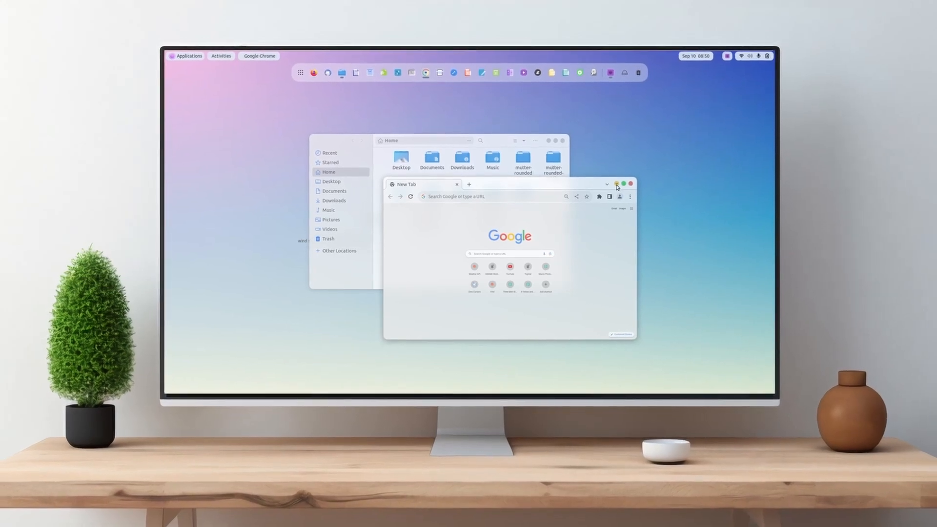
Minimize the Files window, then reposition the Chrome and Calculator windows on the desktop.
left_click(549, 141)
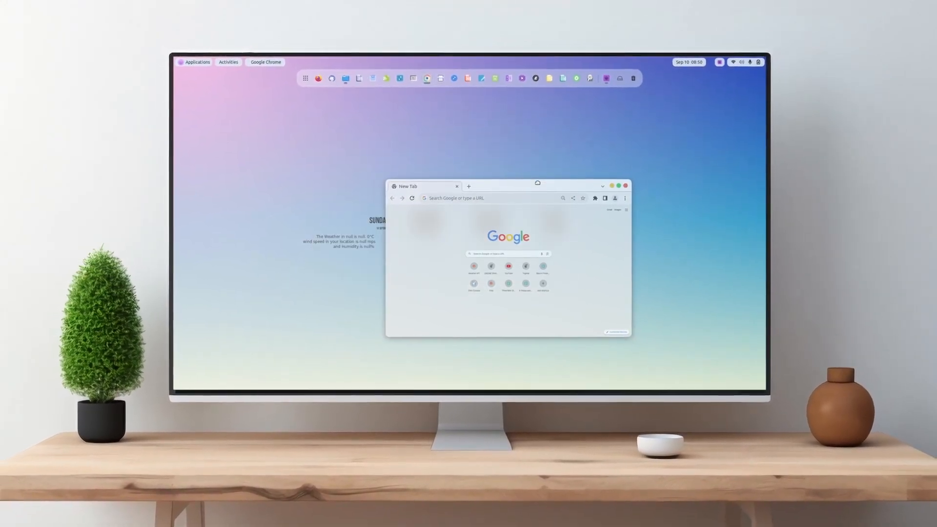
left_click_drag(537, 182, 459, 159)
left_click_drag(549, 227, 574, 227)
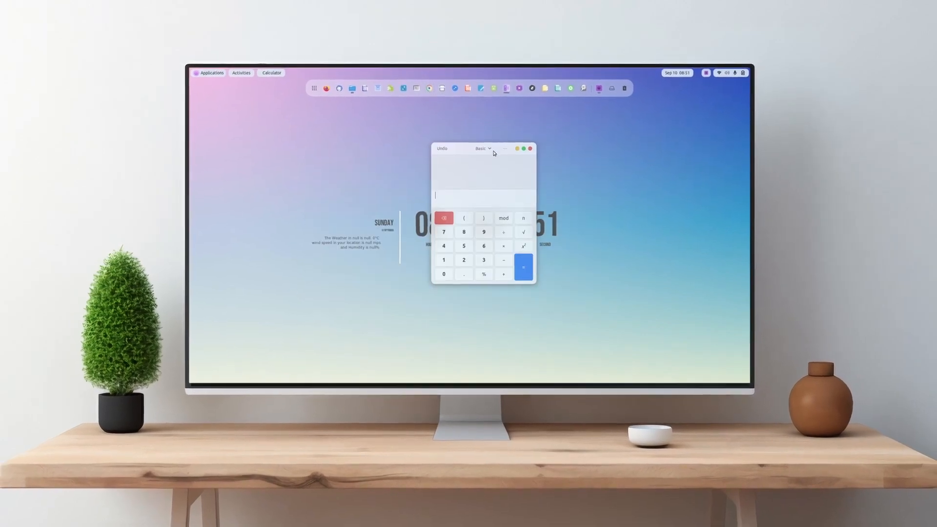
left_click_drag(493, 152, 306, 152)
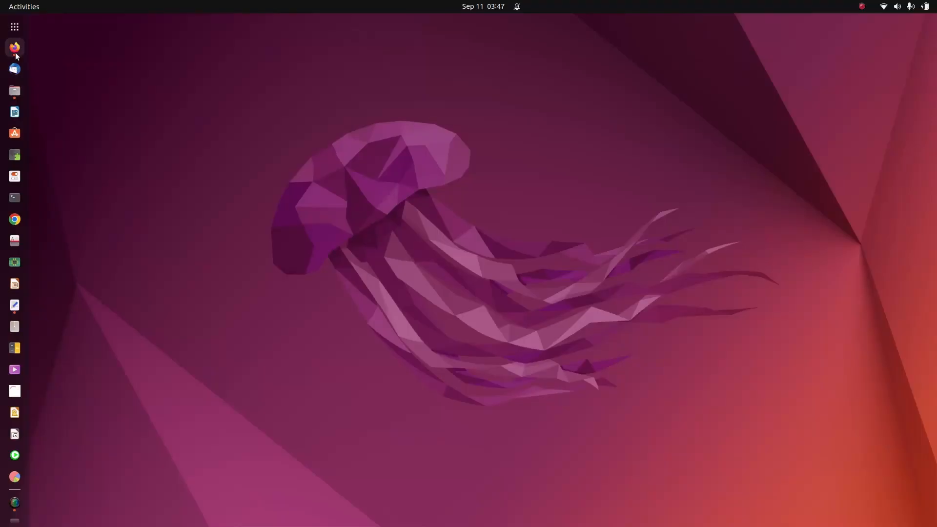
Switch to Firefox and view the downloadable files of the WhiteSur Gtk Theme and the Fluent icon theme.
left_click(14, 47)
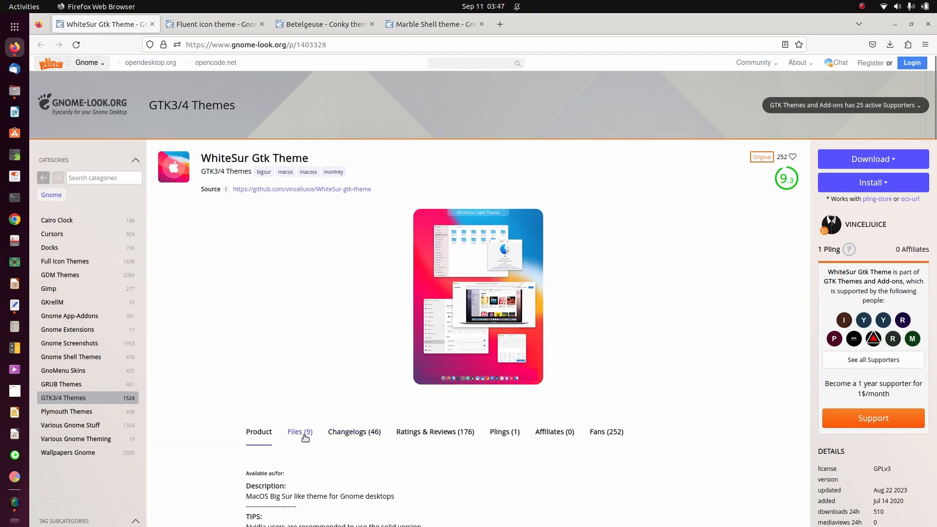
left_click(305, 432)
scroll(320, 362, "down", 5)
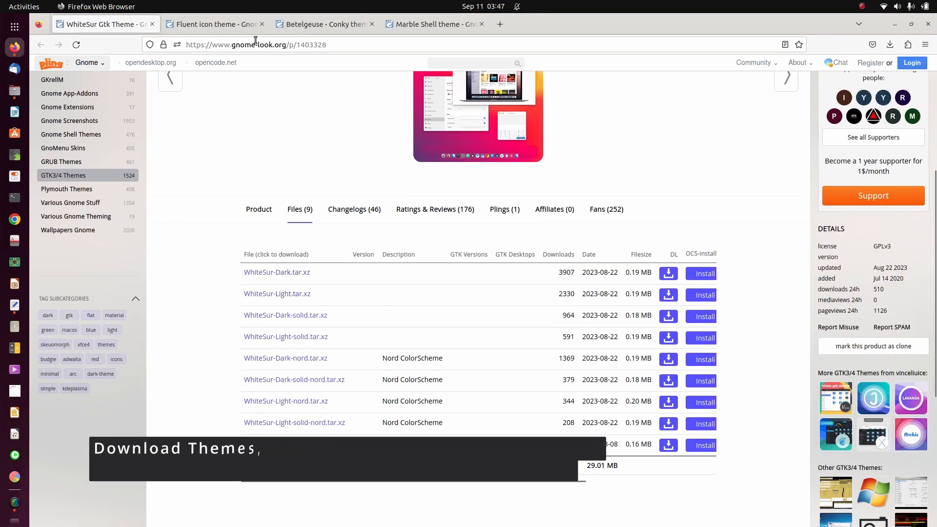
left_click(212, 25)
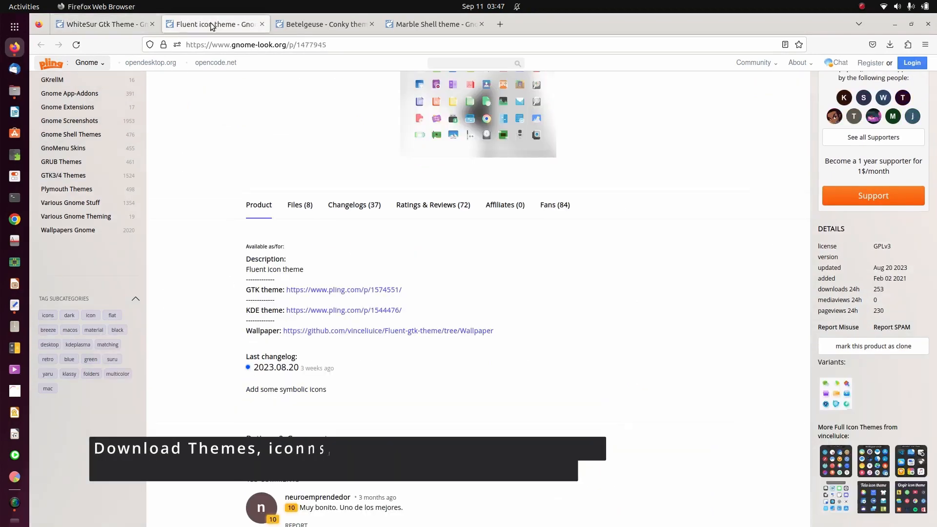
left_click(299, 205)
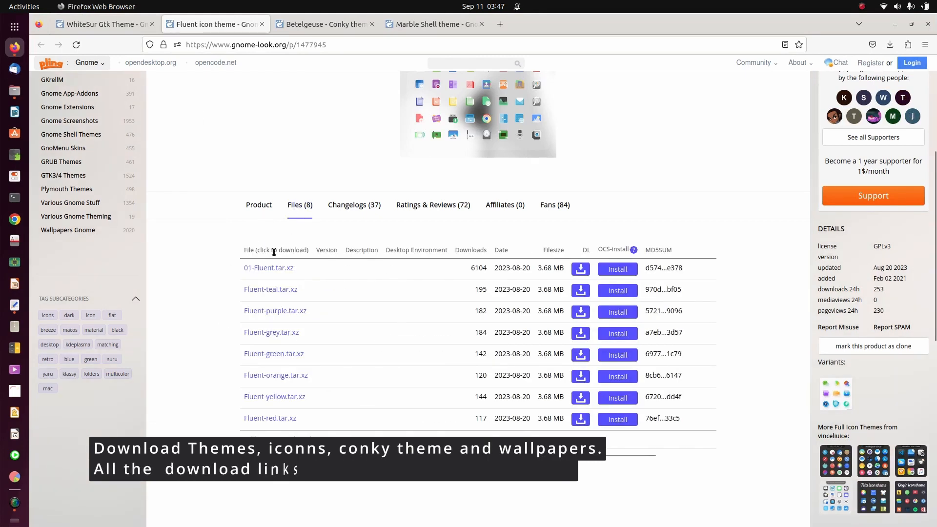
View the downloadable files of the Betelgeuse Conky theme.
left_click(332, 24)
left_click(295, 376)
scroll(277, 262, "down", 2)
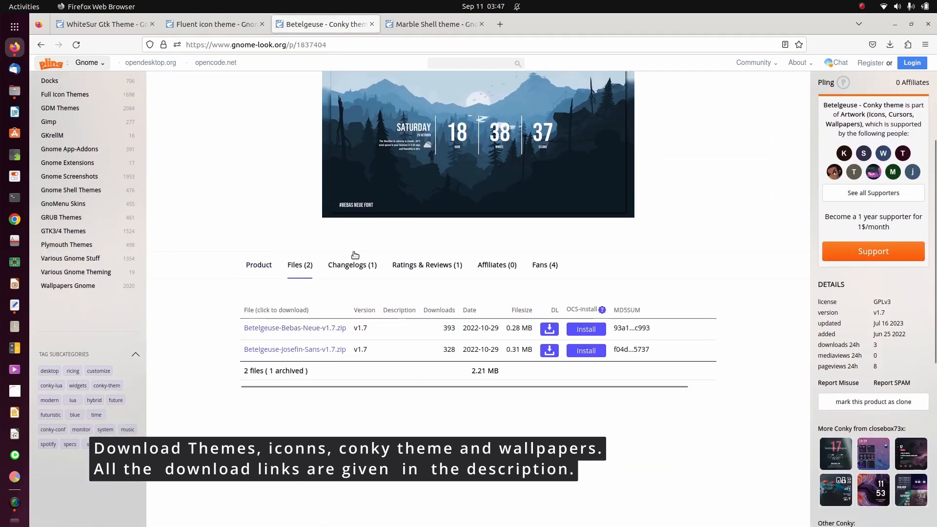
View the downloadable files of the Marble Shell theme, and minimize the browser.
left_click(440, 25)
scroll(279, 261, "down", 2)
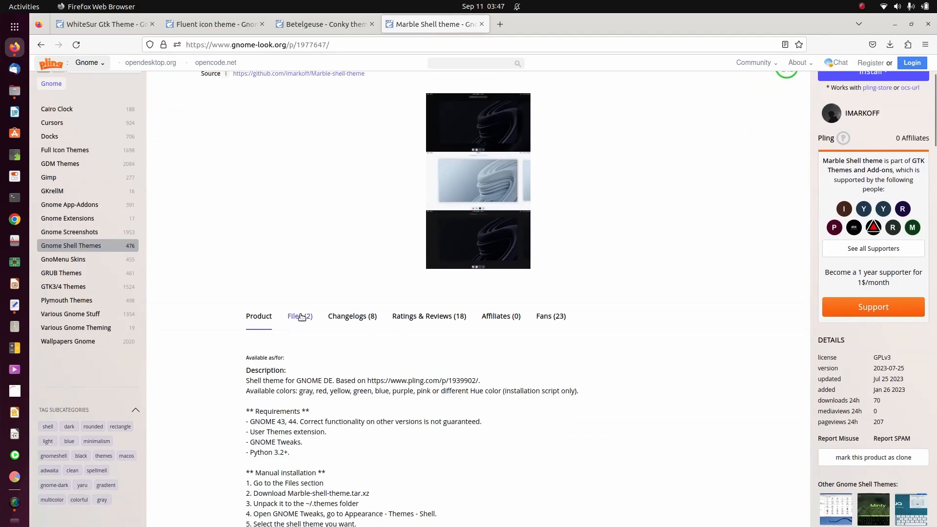
left_click(301, 317)
scroll(165, 290, "down", 1)
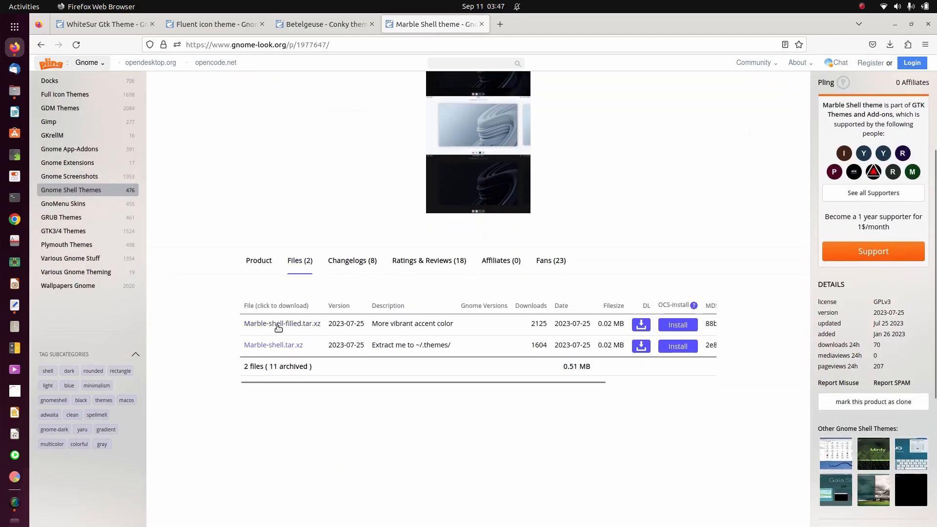
left_click(894, 24)
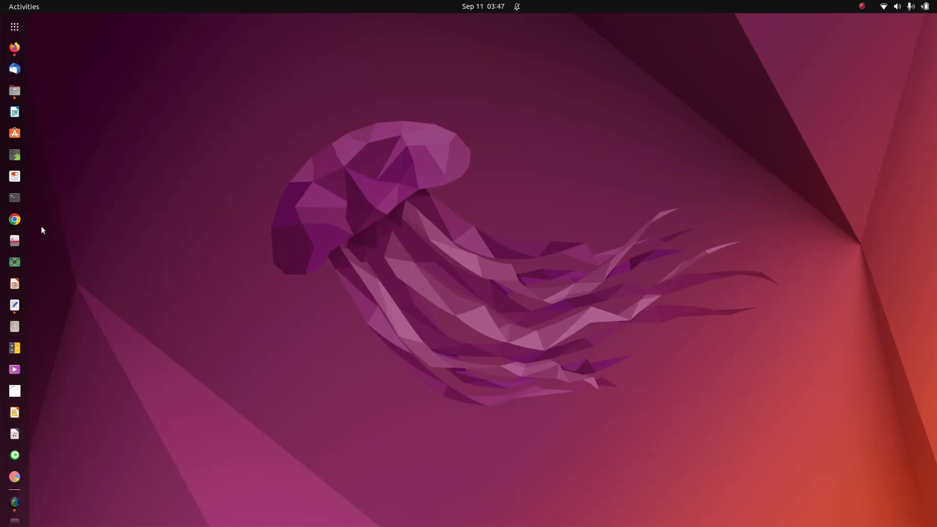
Open links and commands.txt in Text Editor, highlight the theme links and the wallpaper links in turn, and minimize it.
left_click(15, 305)
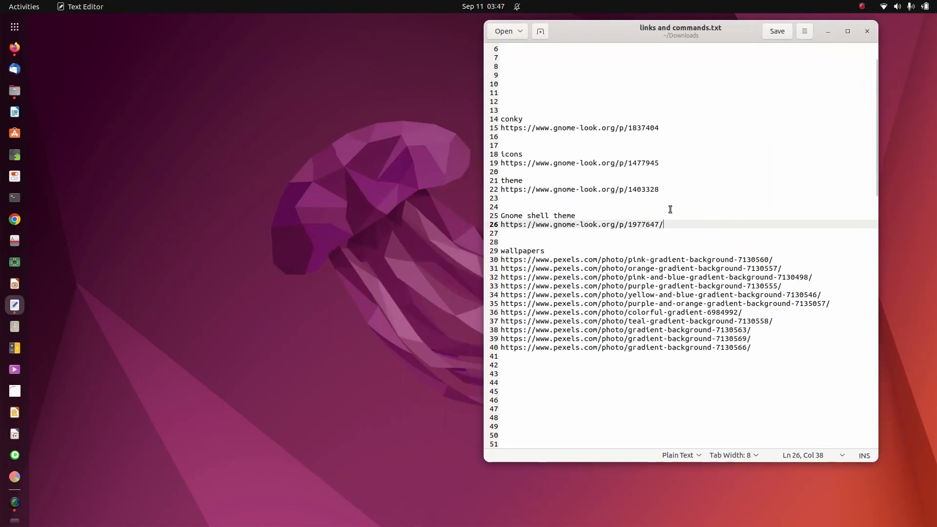
left_click_drag(644, 215, 490, 119)
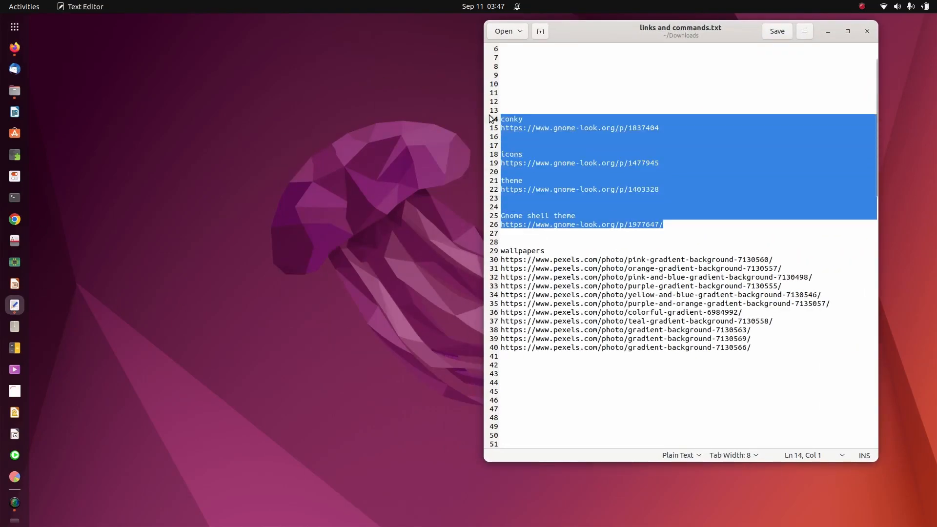
left_click(698, 170)
left_click_drag(761, 348, 500, 244)
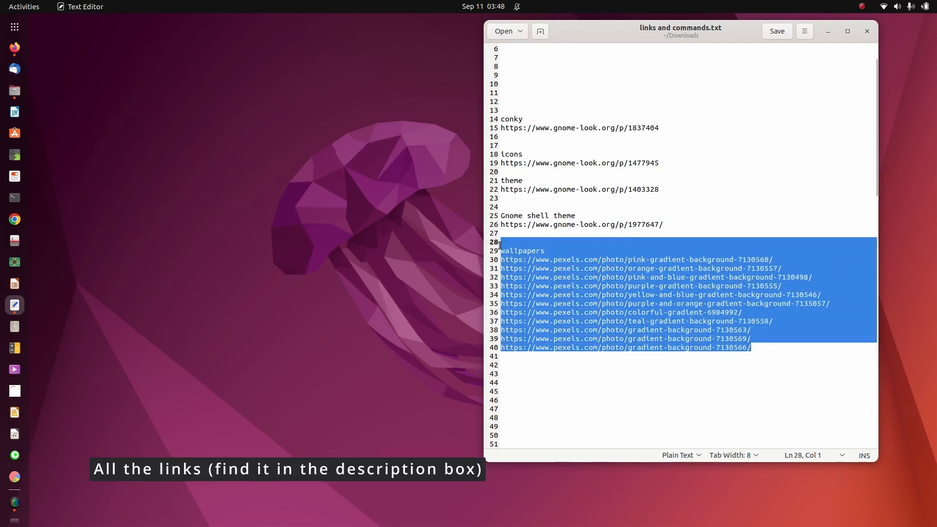
left_click(620, 249)
left_click(828, 32)
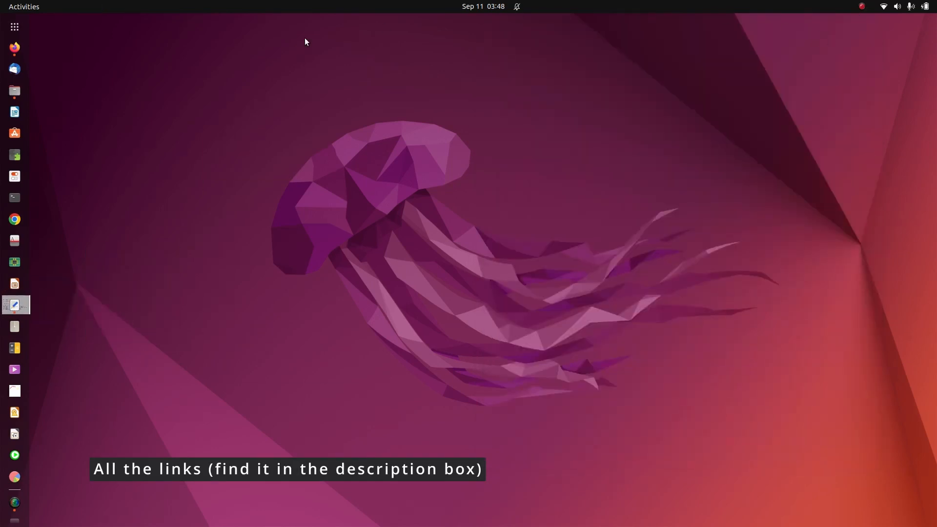
Open the Downloads folder in Files, point out the four theme archives, and extract Marble-shell-filled.tar.xz in place.
left_click(15, 90)
left_click_drag(464, 142, 625, 93)
left_click(617, 145)
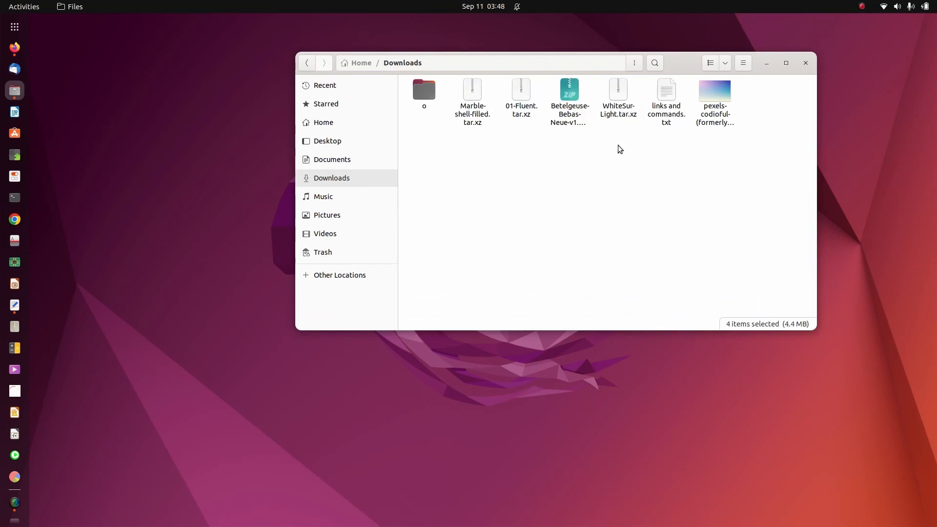
right_click(476, 96)
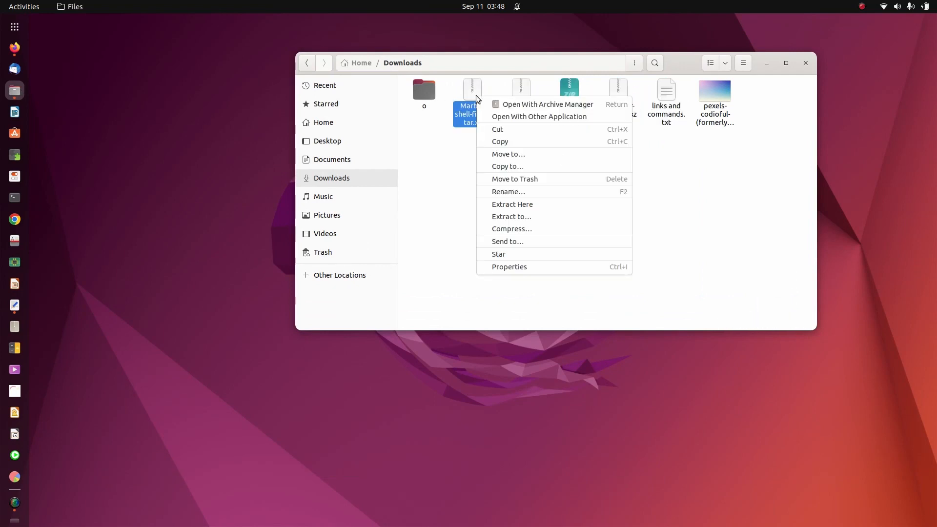
left_click(535, 204)
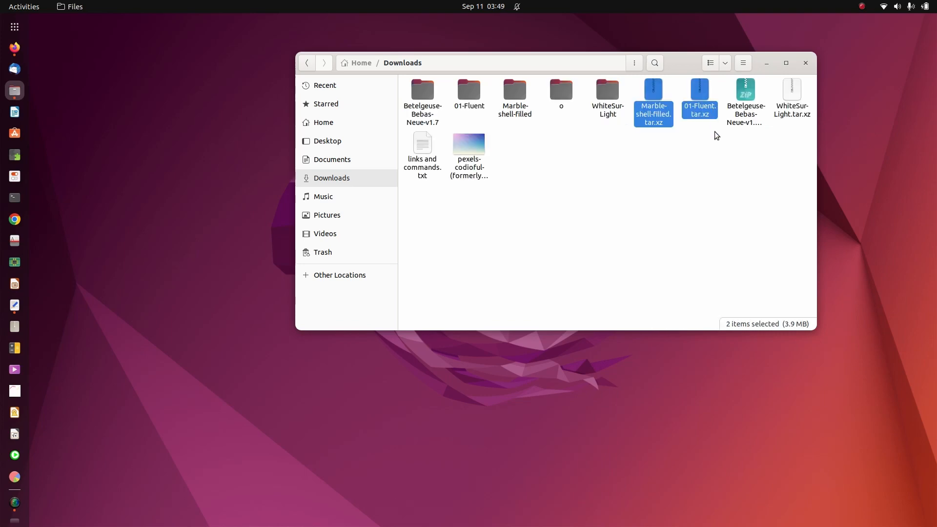
Delete the four extracted theme archives, including Betelgeuse-Bebas-Neue-v1.7.zip and WhiteSur-Light.tar.xz, from Downloads.
key("Delete")
left_click(657, 113)
key("Delete")
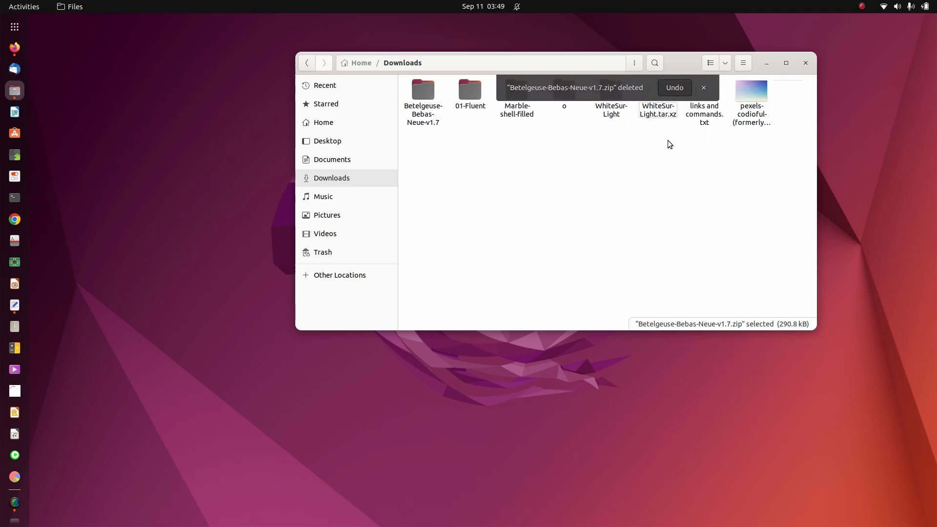
left_click(659, 115)
key("Delete")
left_click(686, 88)
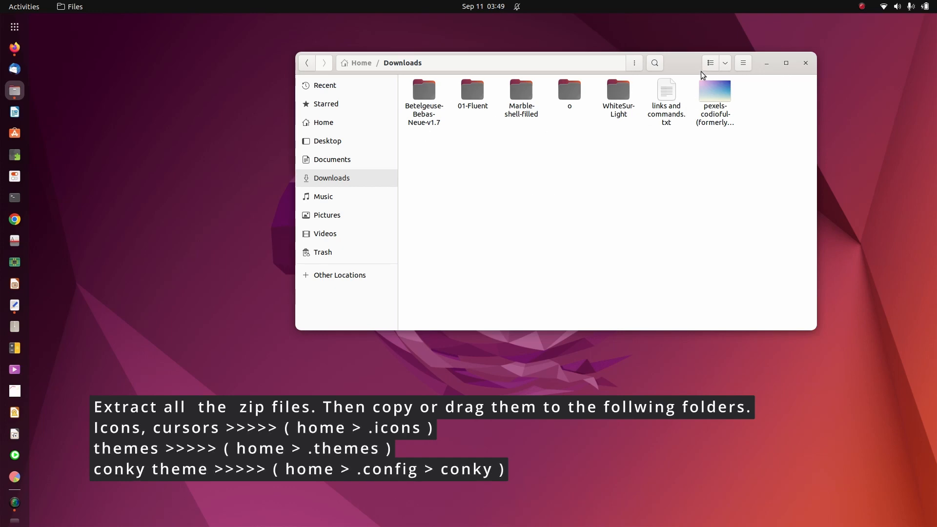
Open the Home folder and turn on the display of hidden files.
left_click(337, 128)
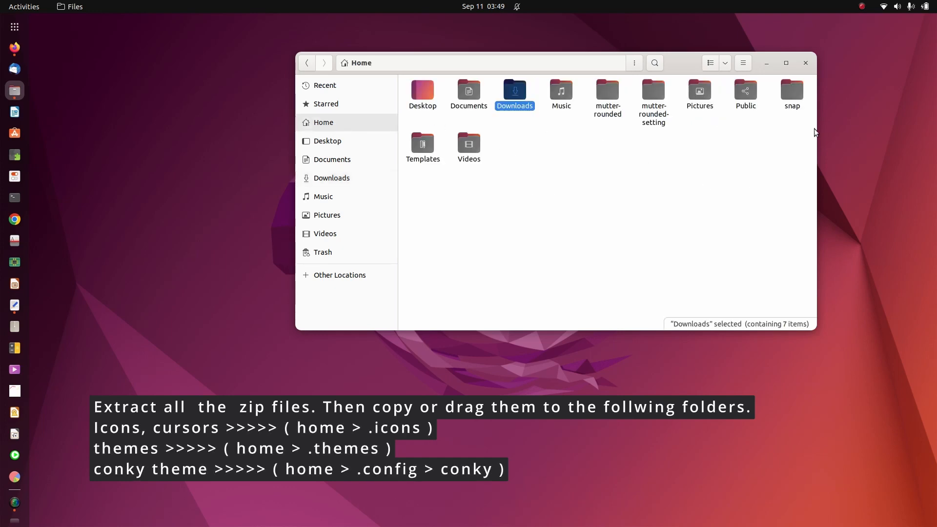
left_click(743, 63)
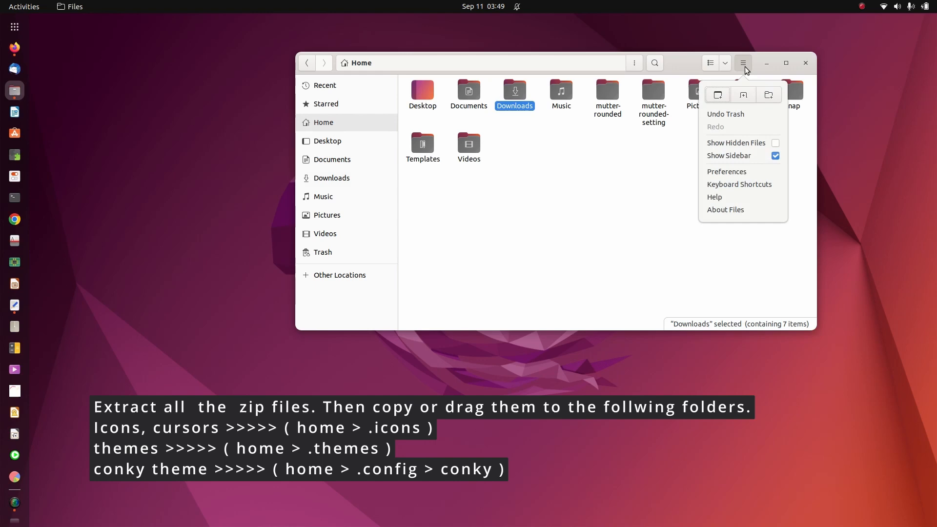
left_click(762, 143)
Try to create a folder named .themes in Home.
right_click(570, 252)
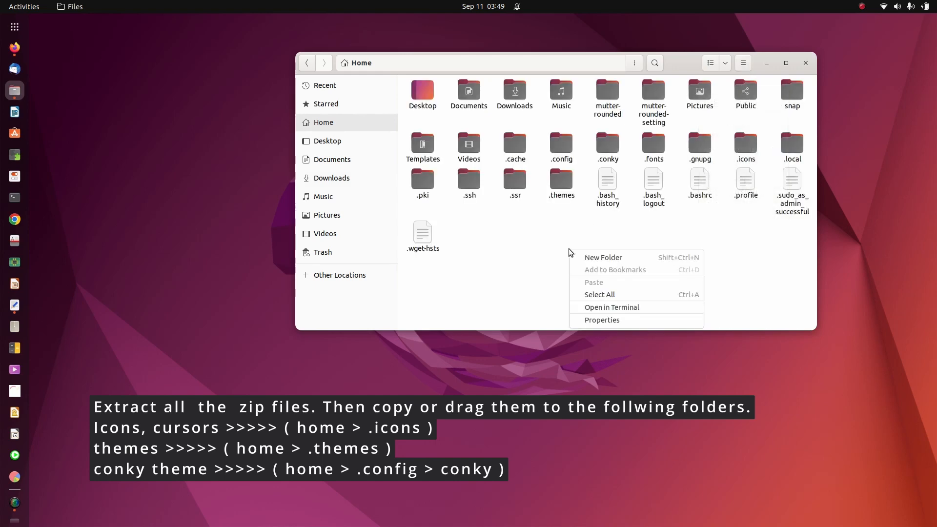
left_click(605, 257)
type(".themes")
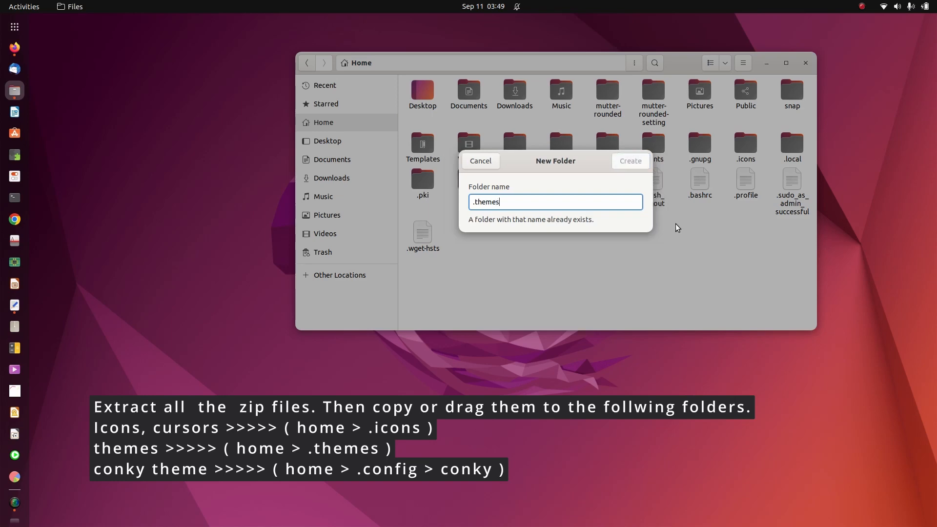
left_click(480, 161)
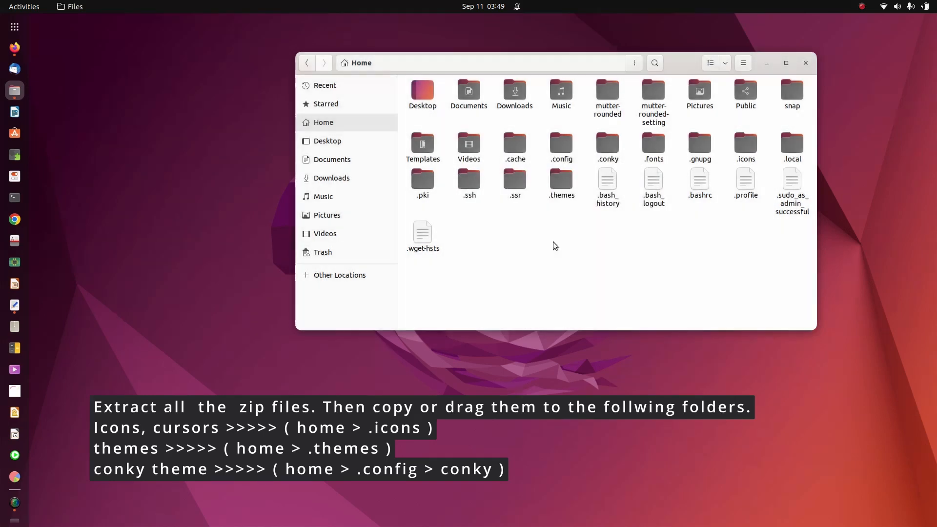
Try to create a folder named .icons in Home.
right_click(553, 238)
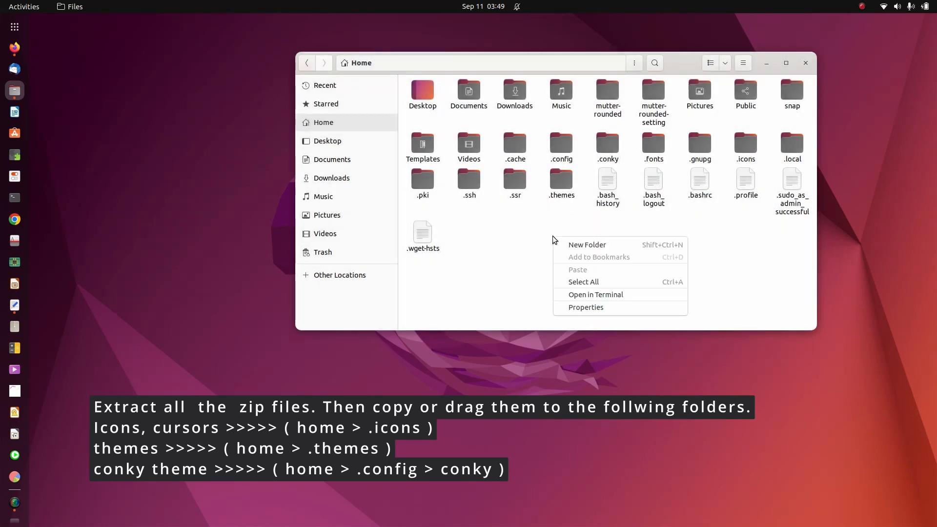
left_click(581, 244)
type(".icons")
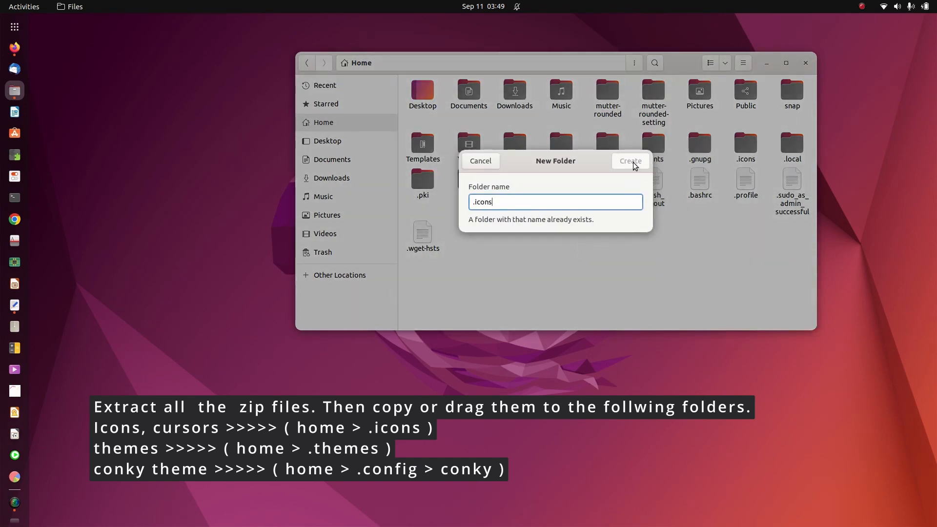
left_click(494, 163)
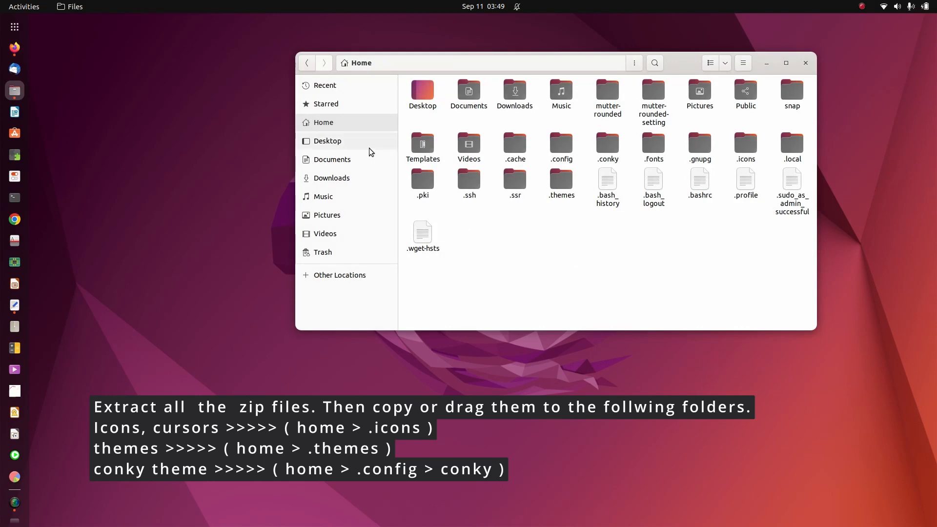
Open Downloads in a new window and arrange it beside the Home window.
right_click(340, 179)
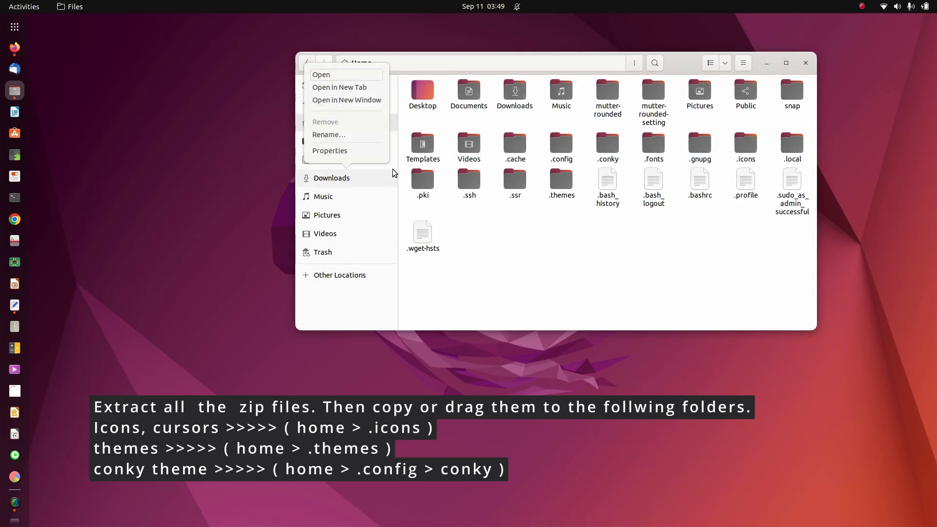
left_click(355, 100)
left_click_drag(402, 23, 356, 95)
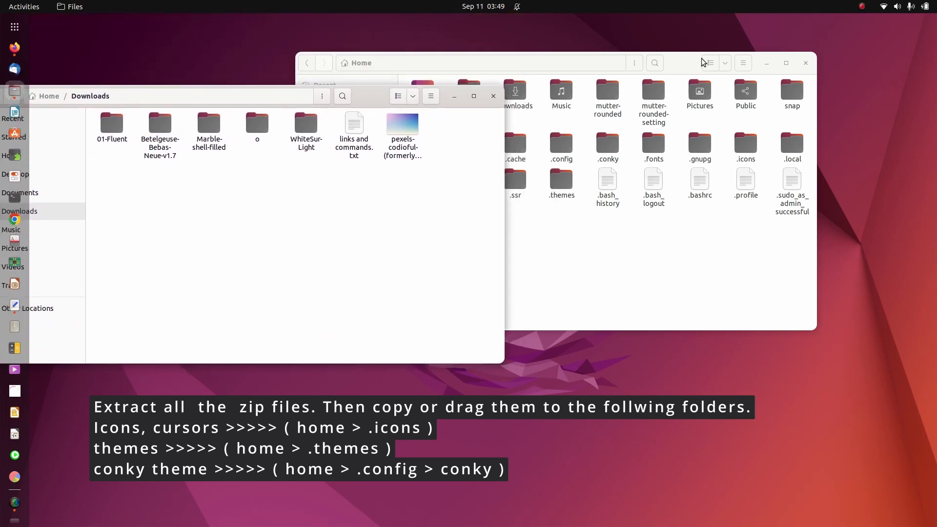
left_click_drag(676, 65, 761, 80)
left_click(268, 211)
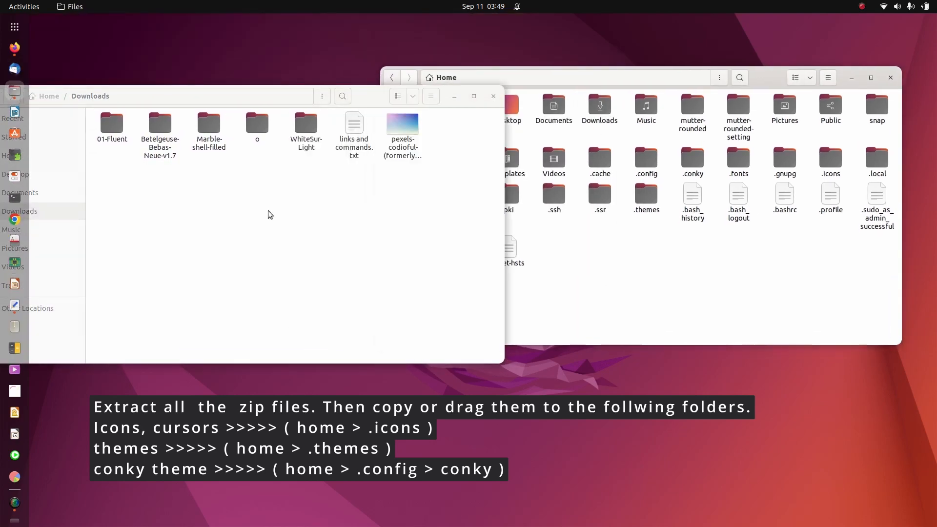
Open 01-Fluent in the Downloads window and the .icons folder in the Home window to compare their icon folders.
double_click(110, 128)
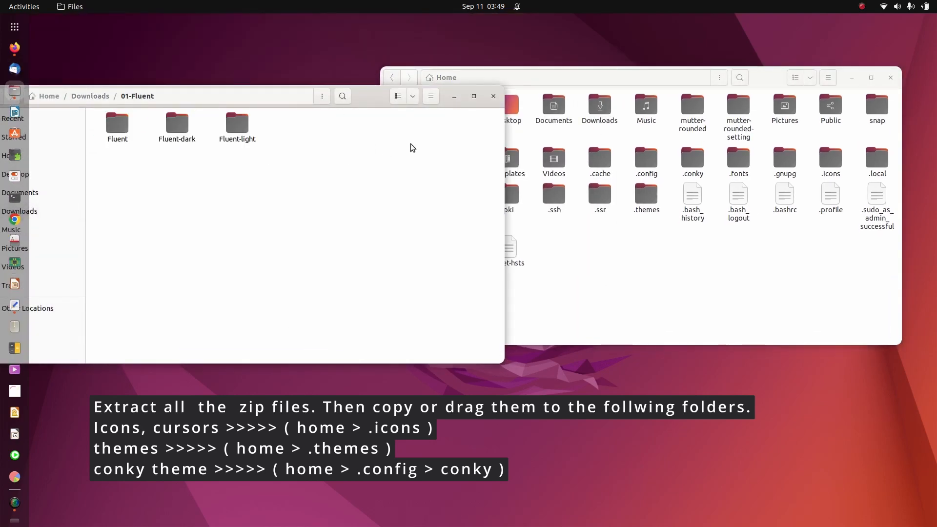
double_click(836, 163)
left_click(311, 151)
left_click_drag(307, 131, 666, 277)
left_click(324, 189)
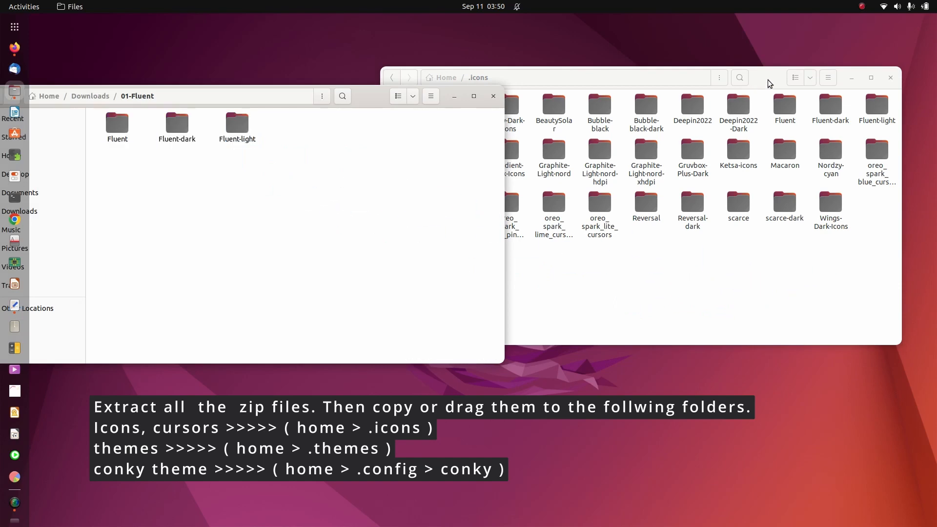
Open the .themes folder in the Home window, return the other window to Downloads, and place it alongside.
left_click(768, 83)
left_click(391, 78)
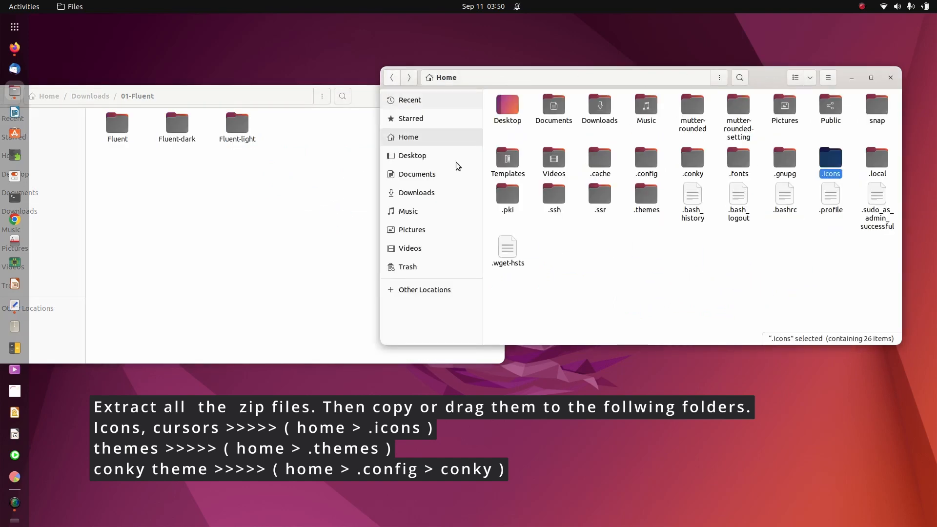
left_click(652, 205)
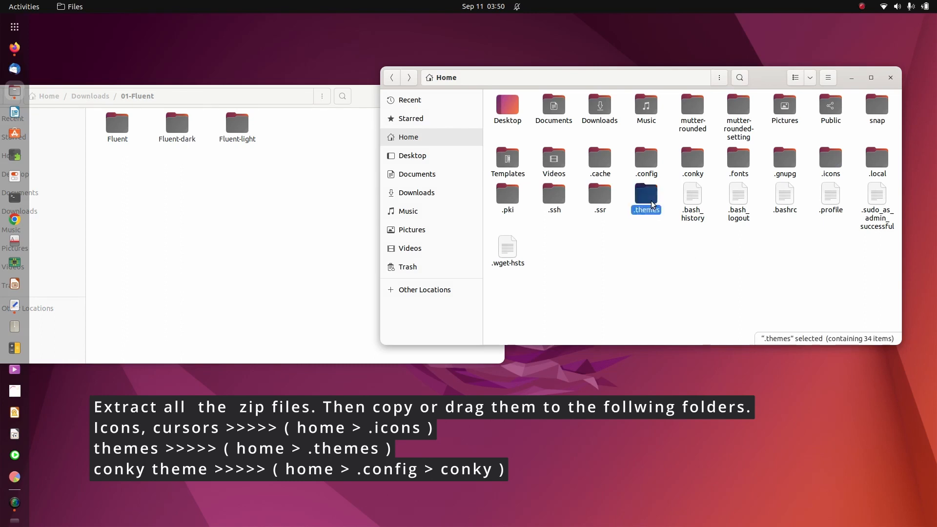
double_click(652, 204)
left_click(300, 183)
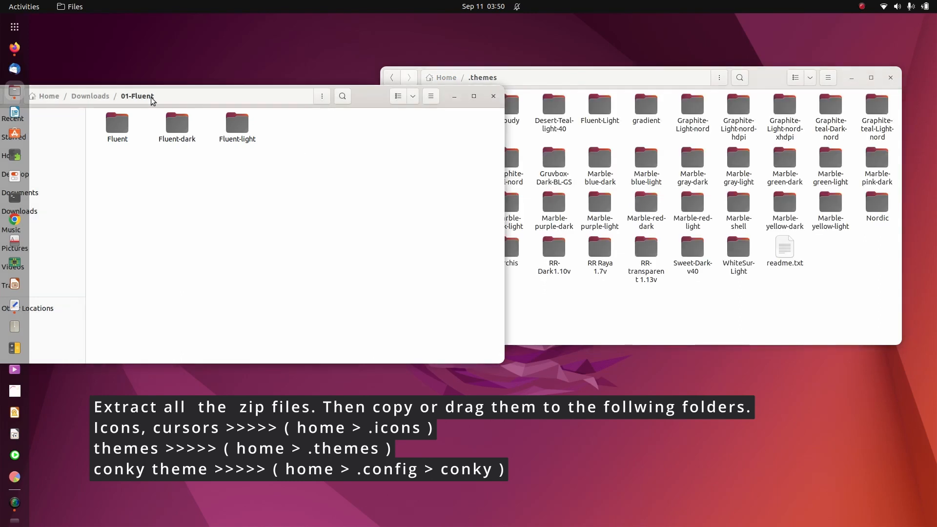
left_click_drag(373, 97, 477, 53)
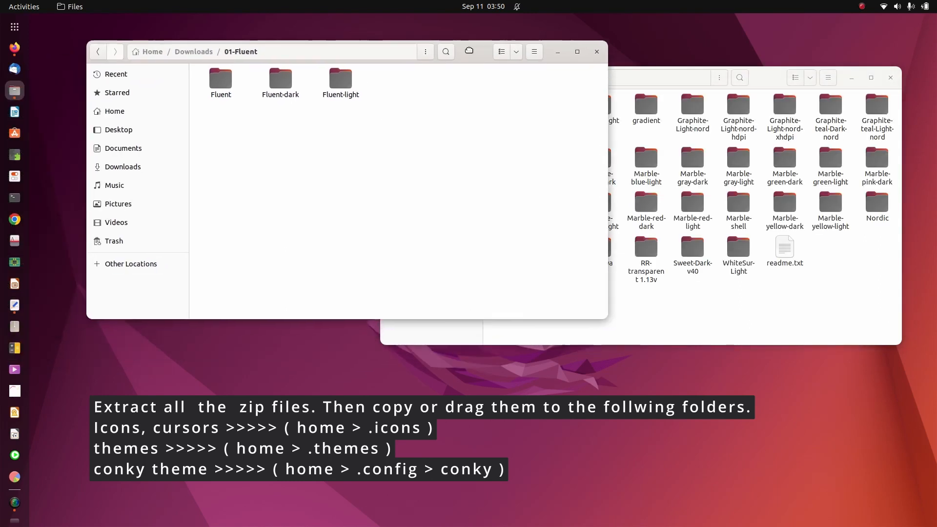
left_click(98, 51)
left_click(268, 159)
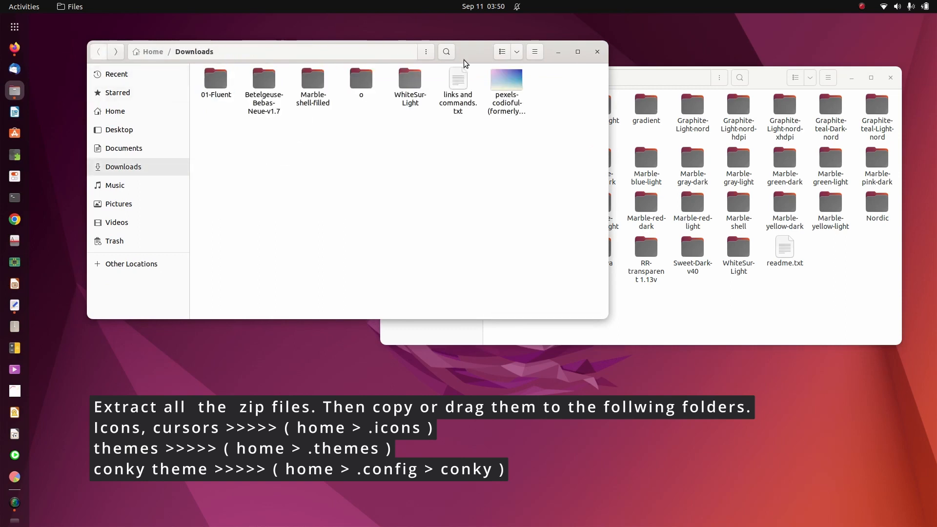
left_click_drag(478, 52, 323, 115)
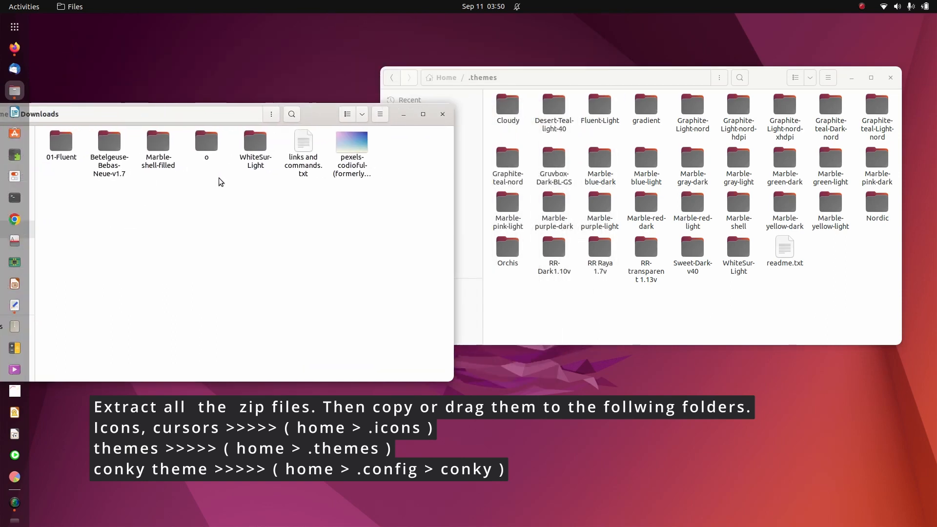
Look inside the extracted WhiteSur-Light folder, return to Downloads, and point out WhiteSur-Light in both Downloads and .themes.
double_click(250, 151)
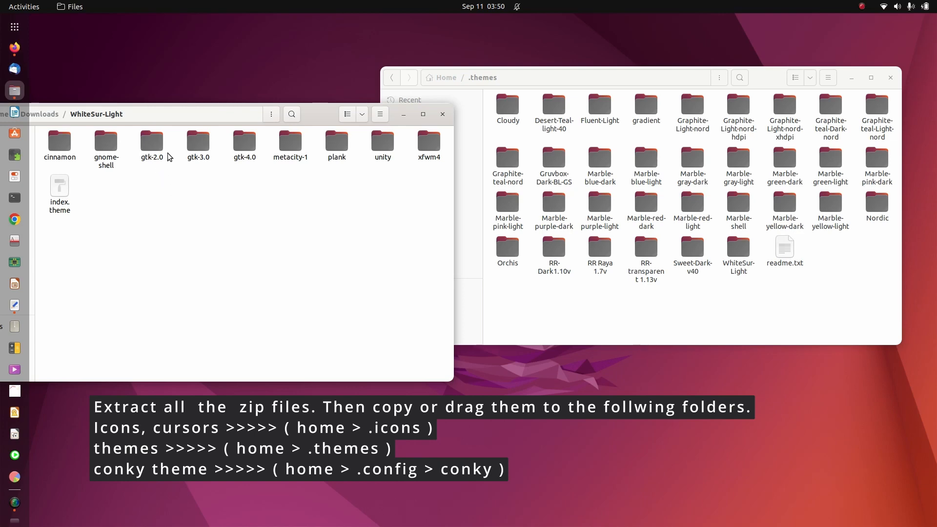
left_click_drag(332, 119, 434, 79)
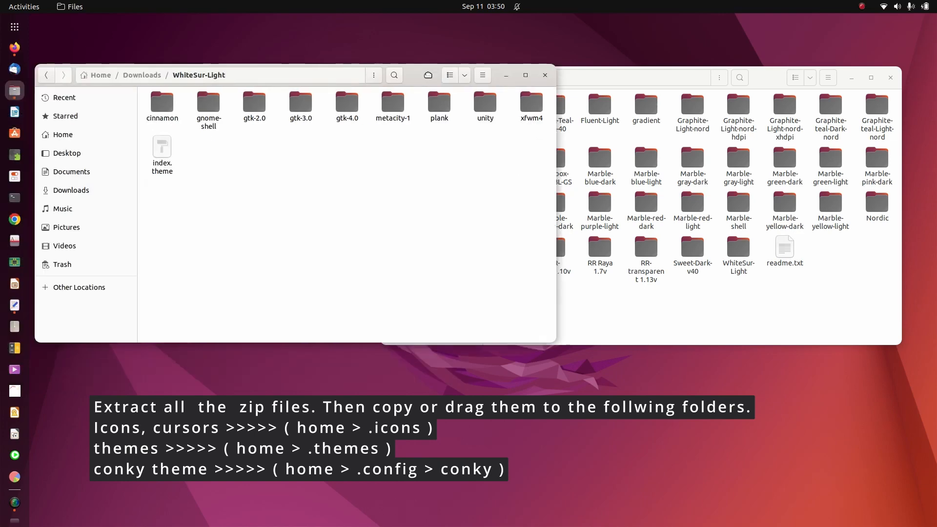
left_click(46, 75)
left_click_drag(554, 204, 487, 208)
left_click_drag(345, 116, 352, 176)
left_click_drag(735, 303, 752, 250)
left_click(776, 305)
left_click(171, 189)
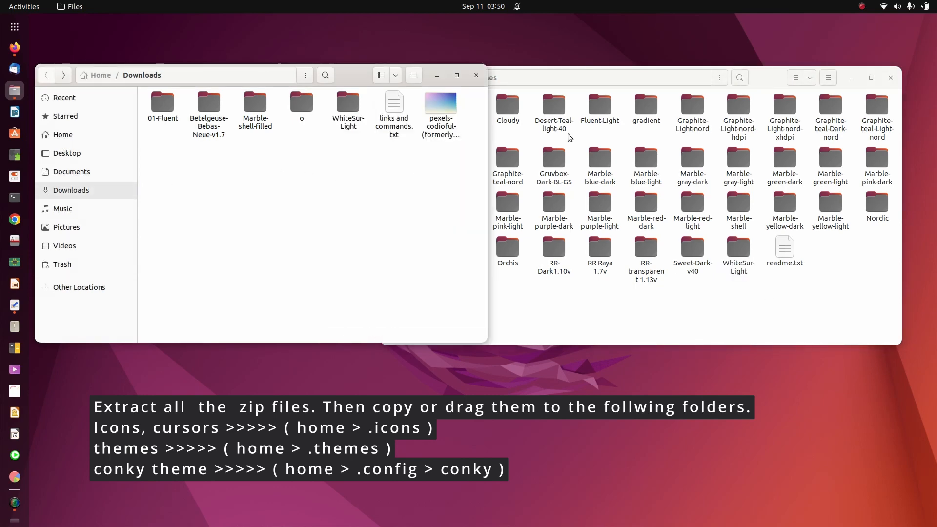
Open Marble-shell-filled, select all its Marble theme folders, and reopen the .themes folder from Home in the other window.
left_click(755, 78)
left_click(394, 78)
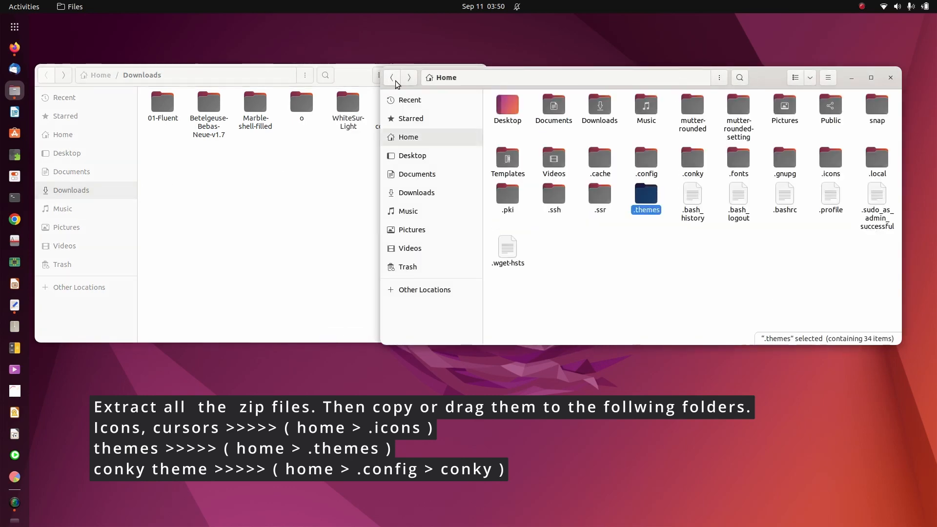
left_click(656, 252)
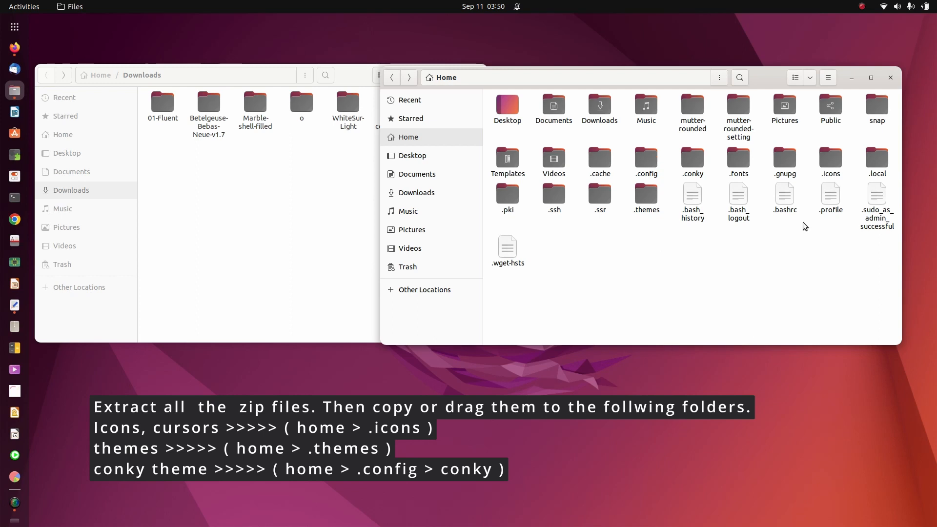
double_click(259, 124)
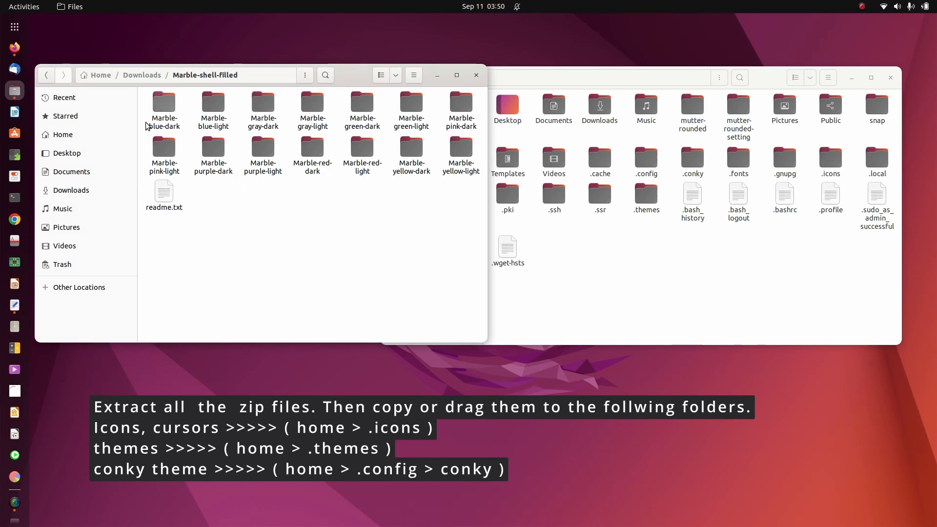
left_click_drag(145, 100, 538, 168)
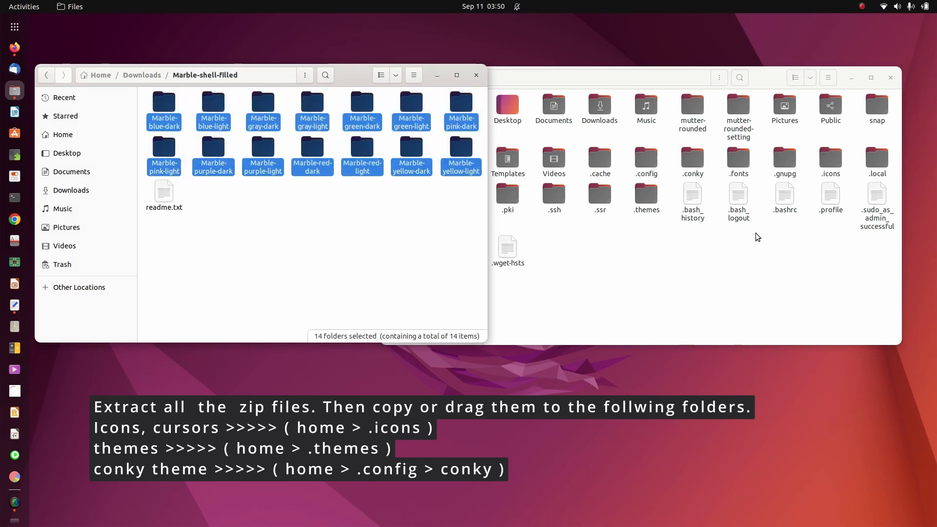
left_click(656, 198)
double_click(655, 198)
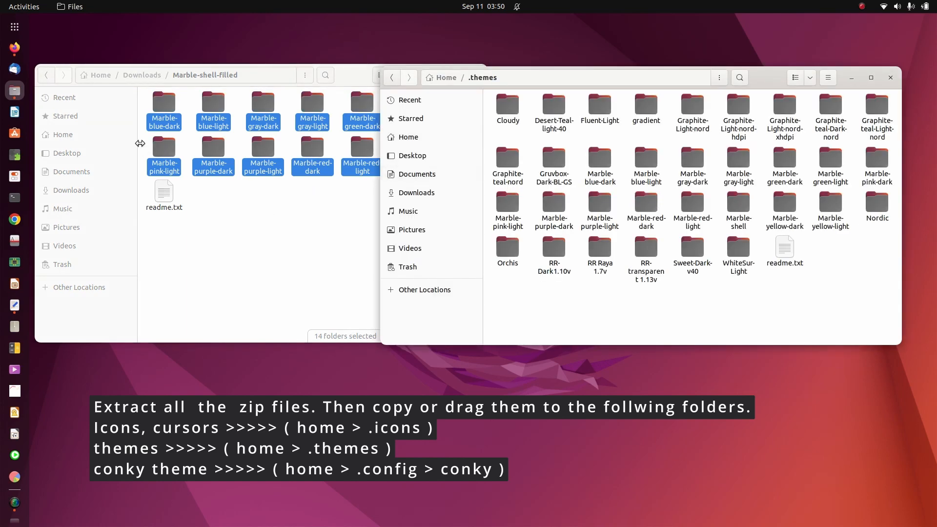
Point out the Marble theme folders in Marble-shell-filled and their counterparts in .themes.
left_click_drag(161, 106, 266, 223)
left_click(422, 270)
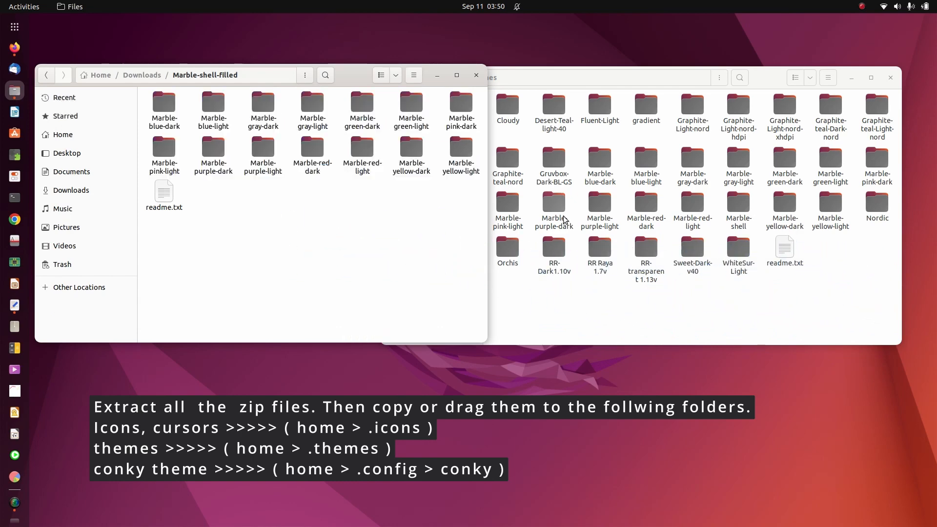
left_click(588, 160)
left_click_drag(588, 157, 891, 161)
left_click(800, 273)
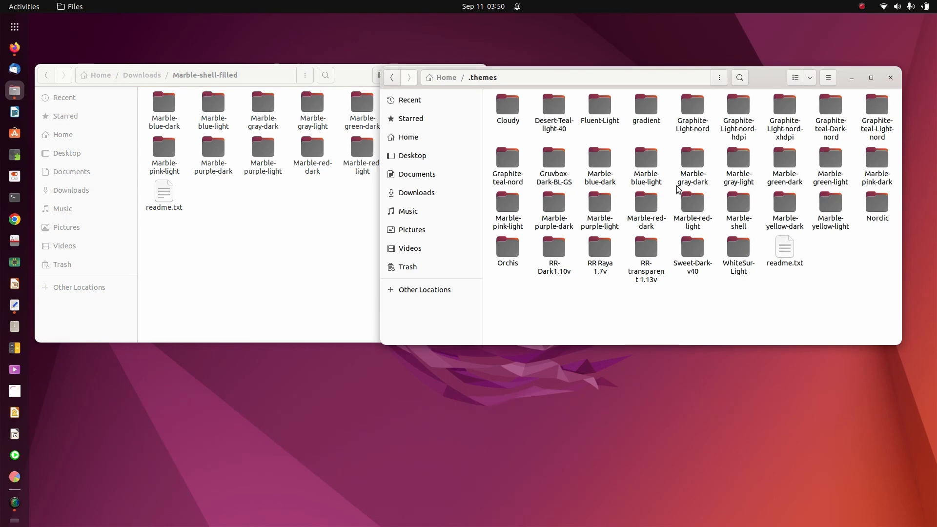
Return to Home from .themes and open the .config folder.
left_click(390, 79)
left_click(595, 249)
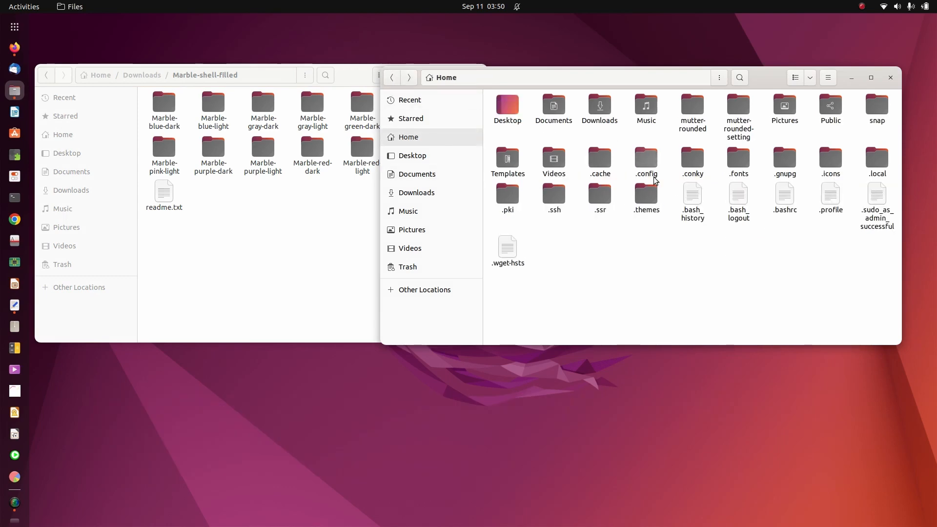
double_click(646, 161)
Try to create a folder named conky in .config.
right_click(693, 304)
left_click(717, 308)
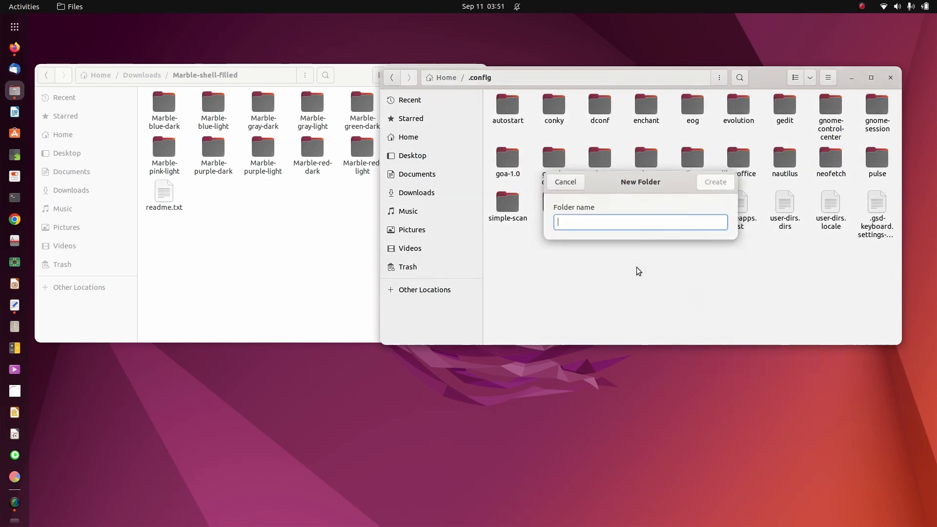
type("conky")
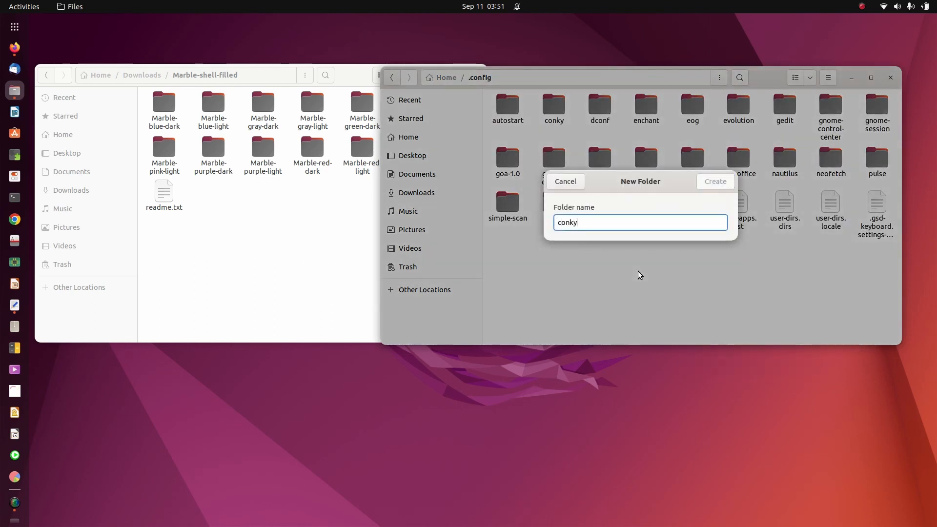
left_click(565, 176)
Open the existing conky folder in .config.
left_click(554, 107)
double_click(554, 108)
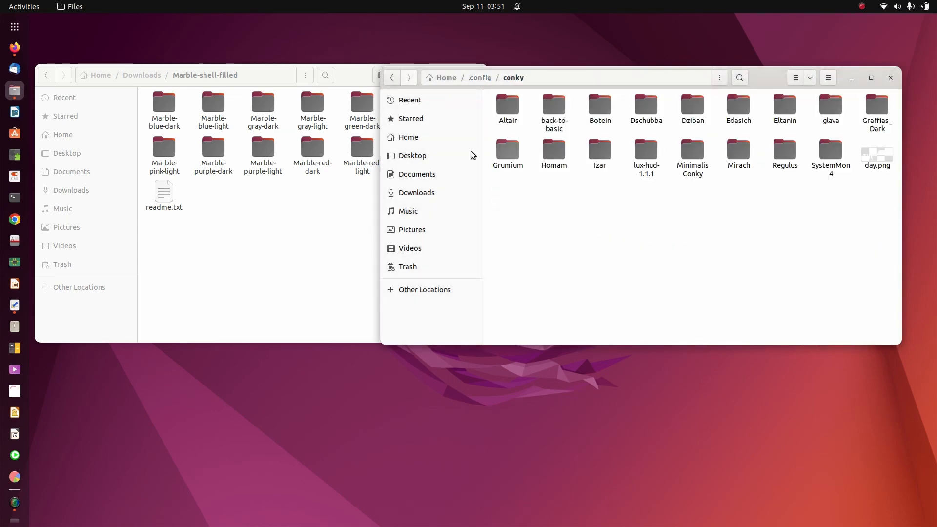
Move the Betelgeuse folder from Betelgeuse-Bebas-Neue-v1.7 in Downloads into .config/conky.
left_click(268, 258)
left_click(46, 76)
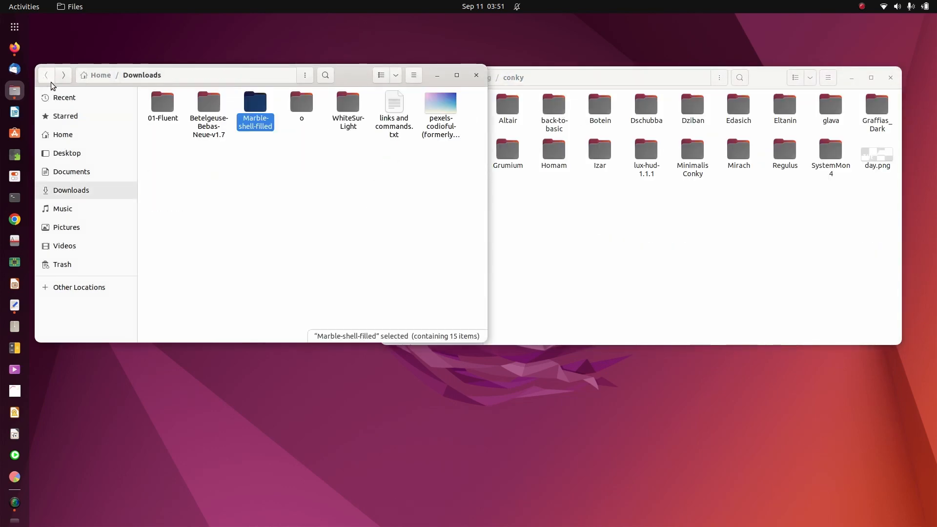
left_click(382, 177)
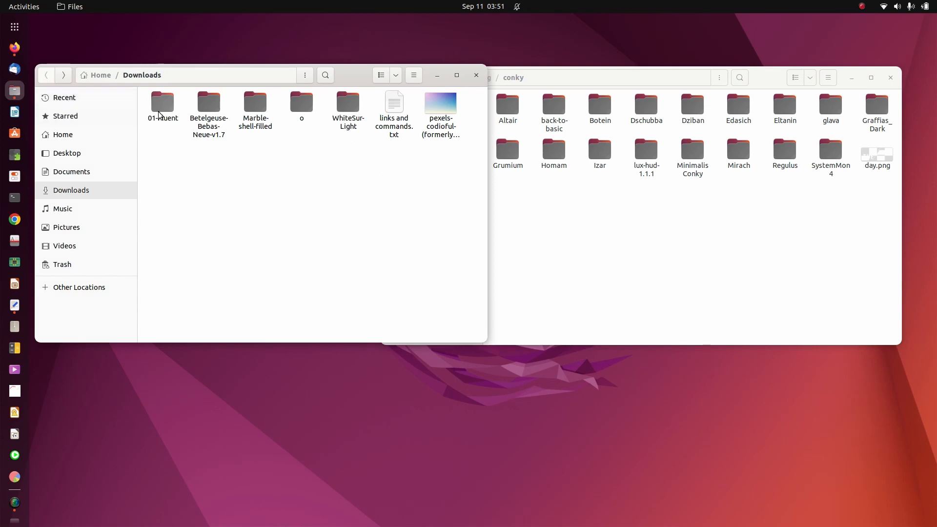
double_click(213, 113)
left_click_drag(180, 107, 656, 227)
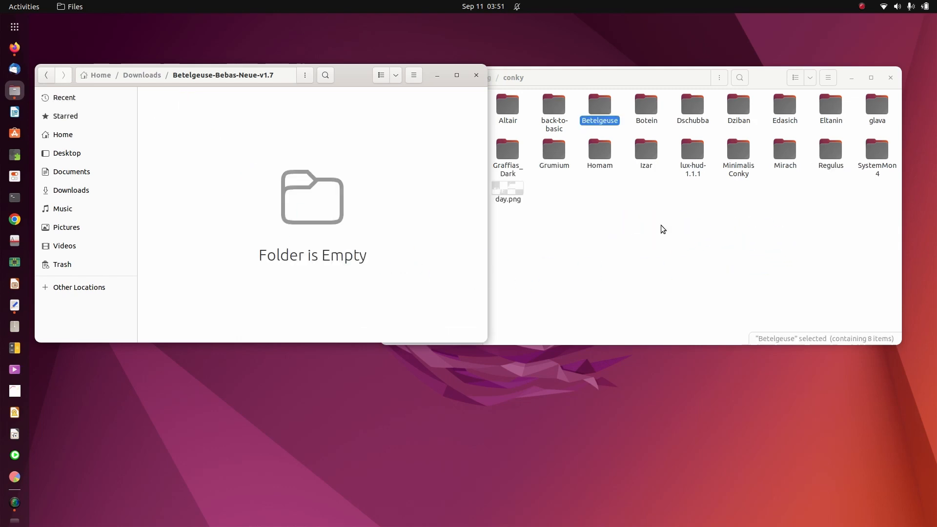
Close the Betelgeuse-Bebas-Neue-v1.7 and conky file windows.
left_click(474, 77)
left_click_drag(764, 81, 577, 85)
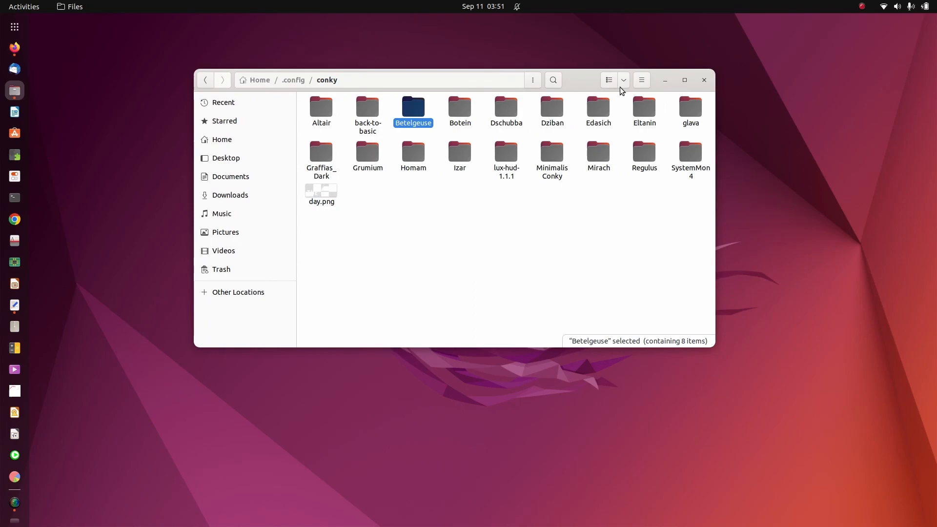
left_click(703, 80)
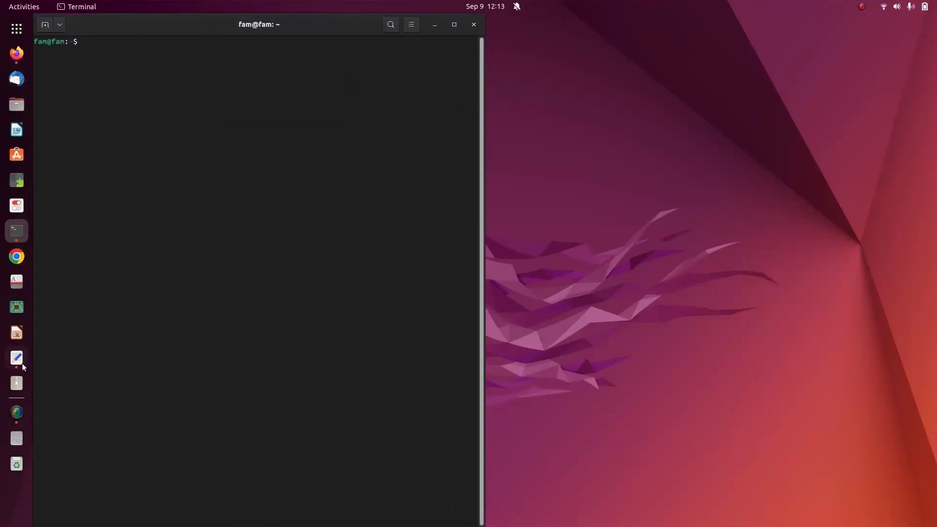
Place links and commands.txt beside the terminal and highlight the first command group, from sudo apt install git through sudo dpkg.
left_click(16, 358)
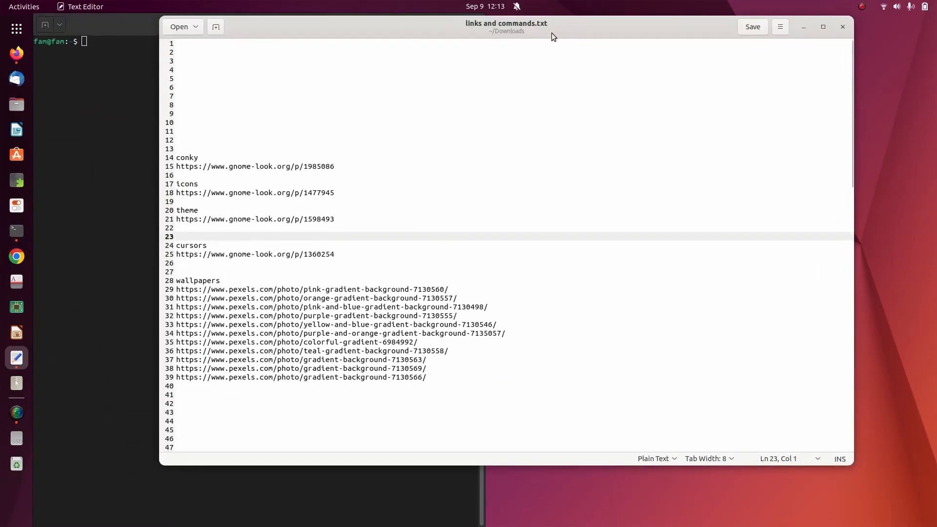
left_click_drag(551, 36, 935, 181)
scroll(769, 280, "down", 10)
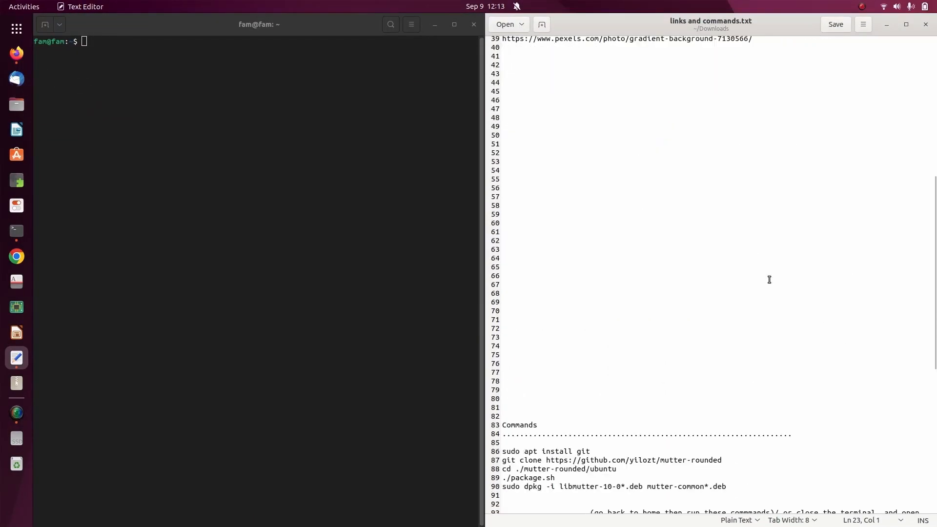
scroll(769, 284, "down", 1)
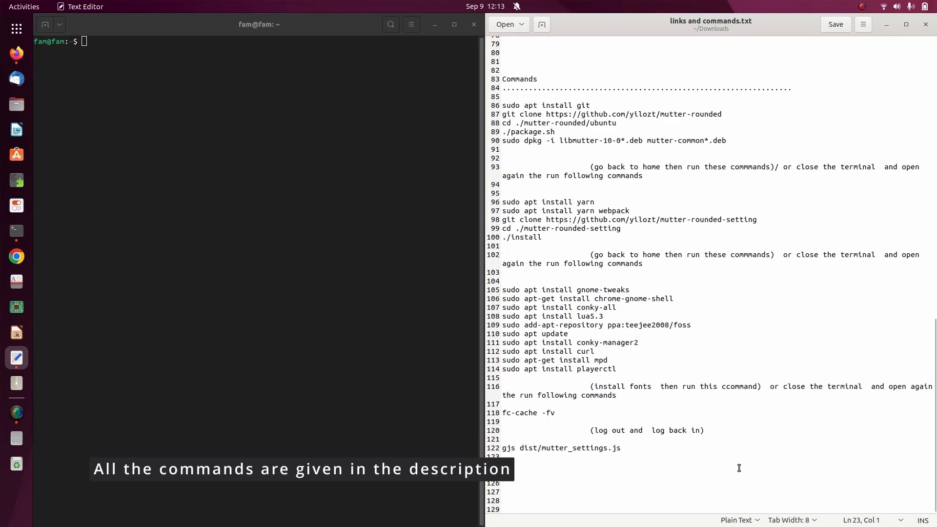
left_click_drag(719, 456, 448, 71)
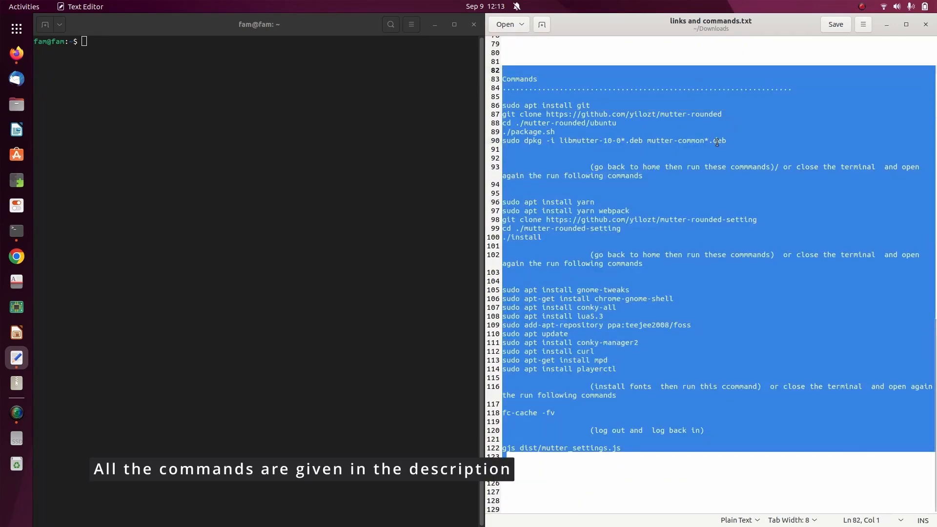
left_click_drag(745, 135, 502, 105)
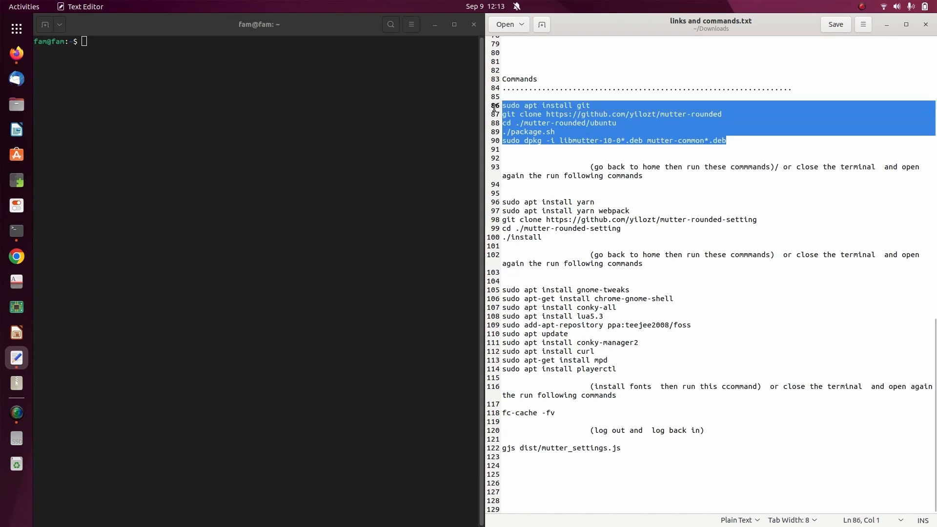
Copy sudo apt install git from the notes and run it in the terminal, authenticating with the account password.
triple_click(545, 105)
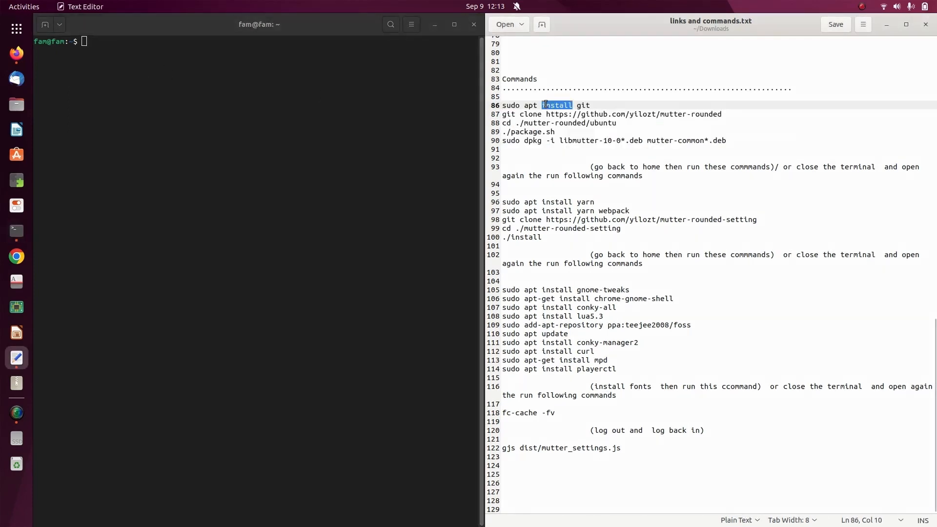
left_click(227, 60)
middle_click(228, 60)
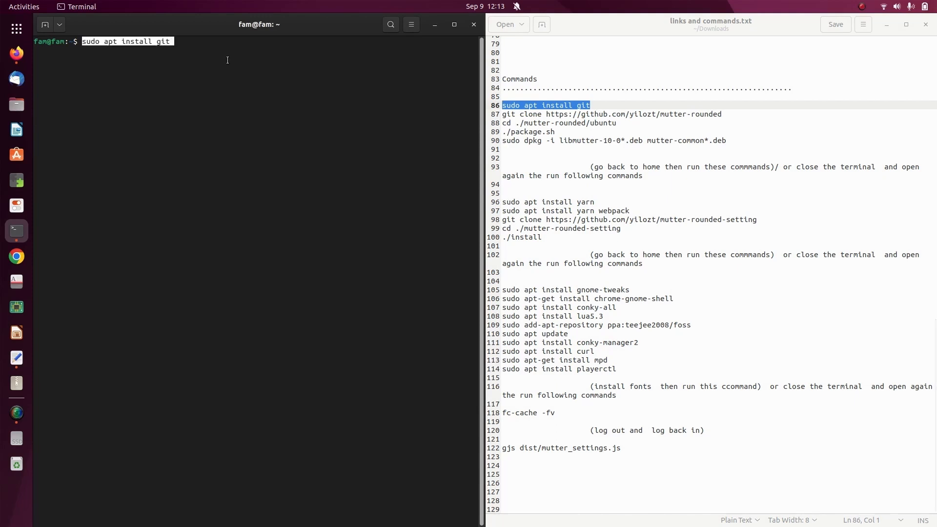
key("Return")
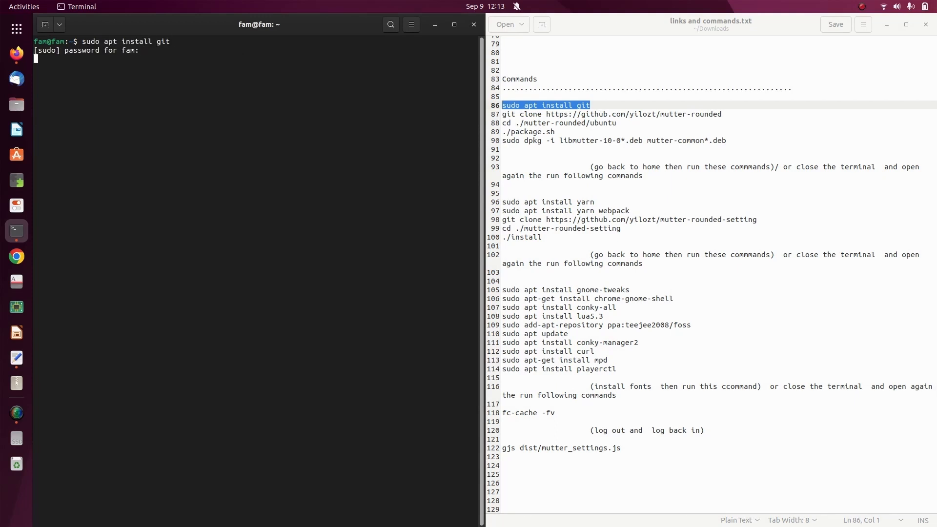
key("Return")
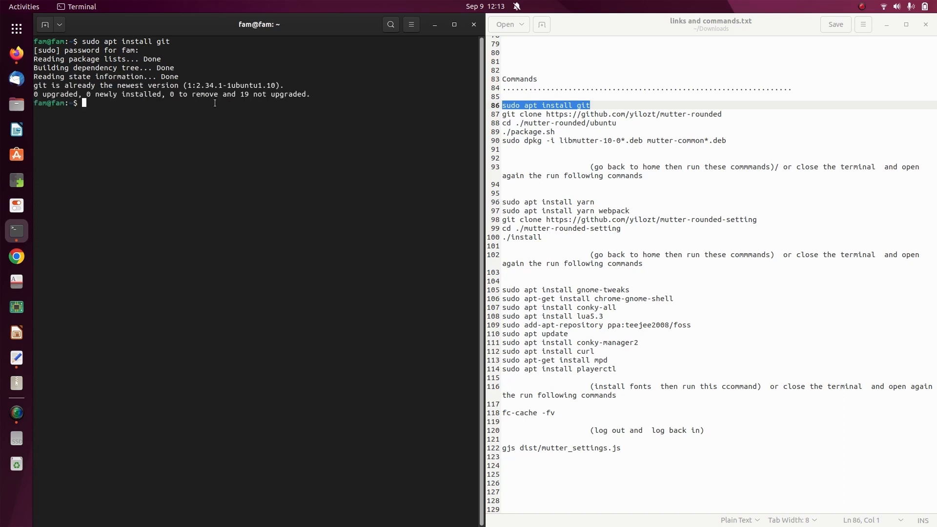
triple_click(644, 114)
key("ctrl+c")
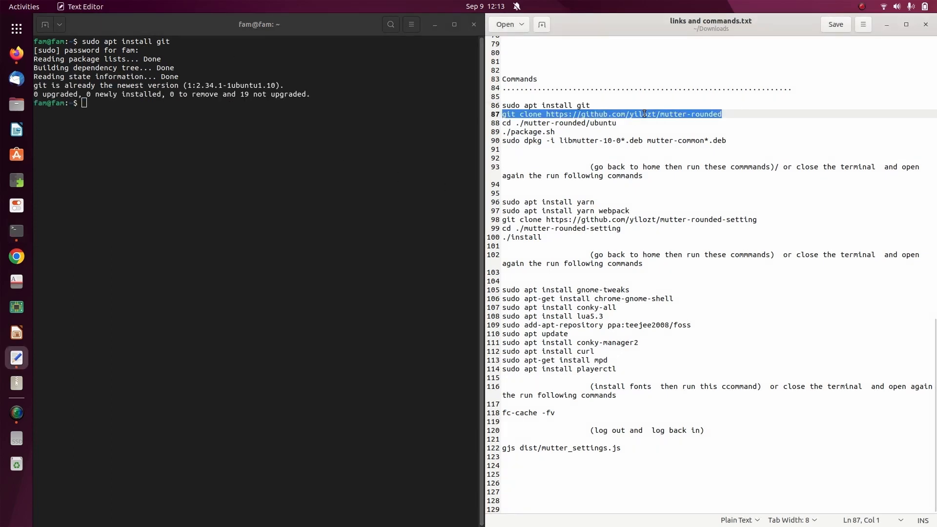
left_click(217, 108)
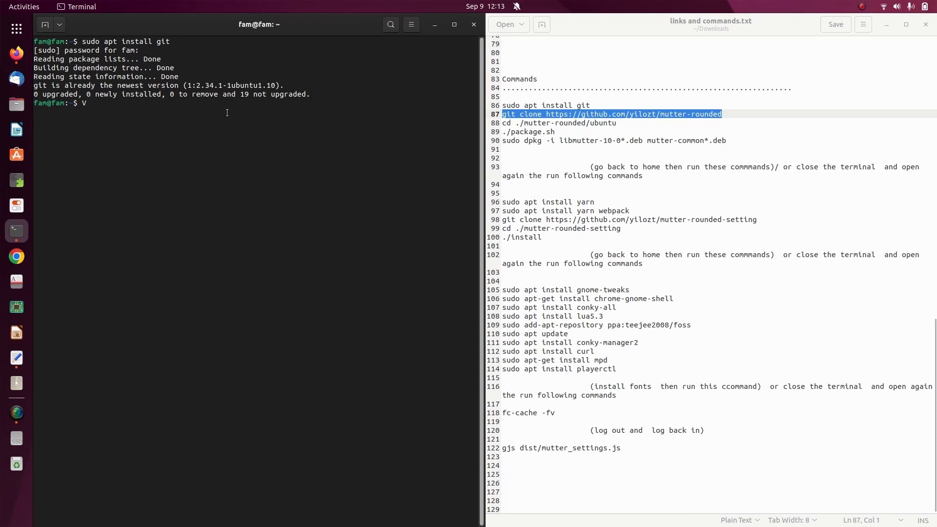
key("ctrl+shift+v")
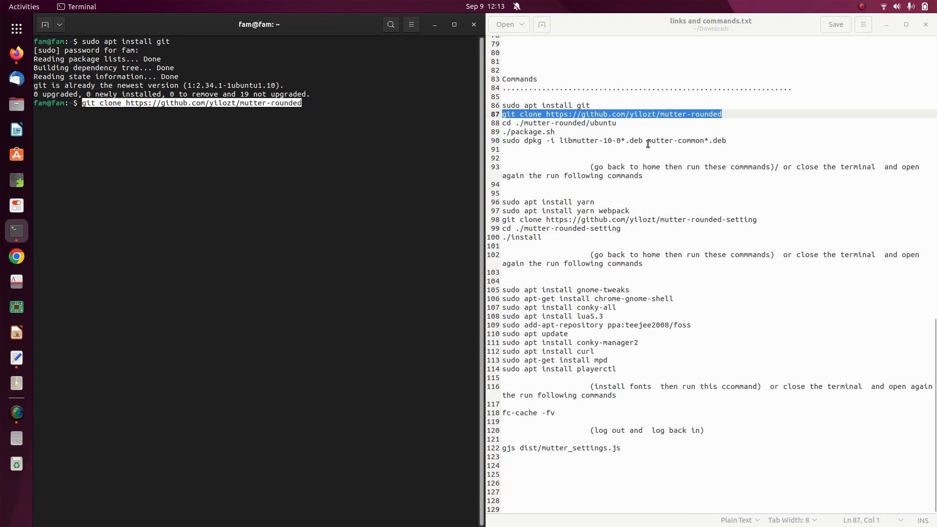
Highlight the note on line 93, then close the terminal and open a fresh one beside the notes.
left_click(658, 167)
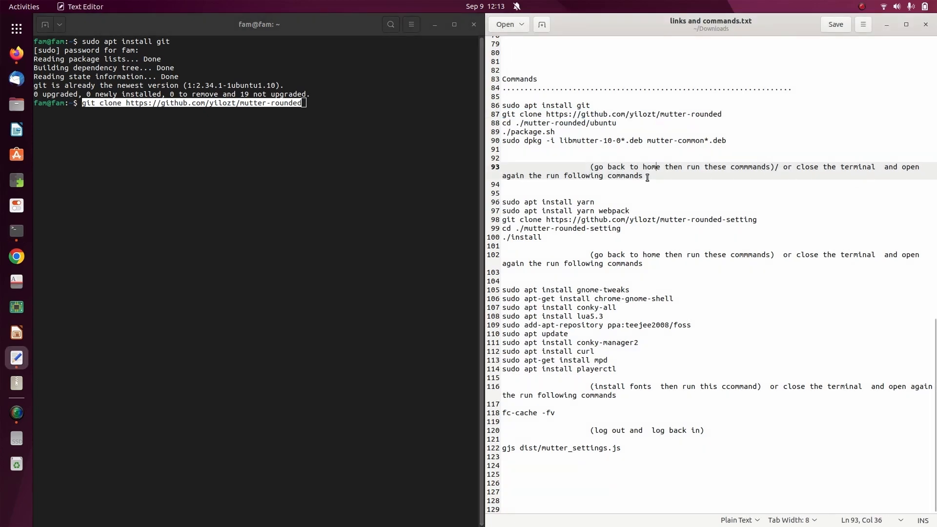
left_click_drag(648, 177, 592, 167)
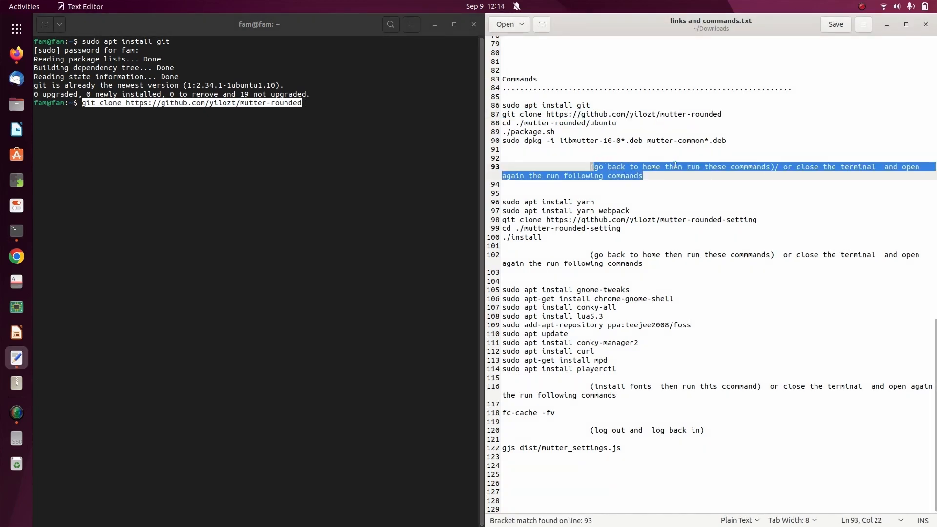
left_click(472, 24)
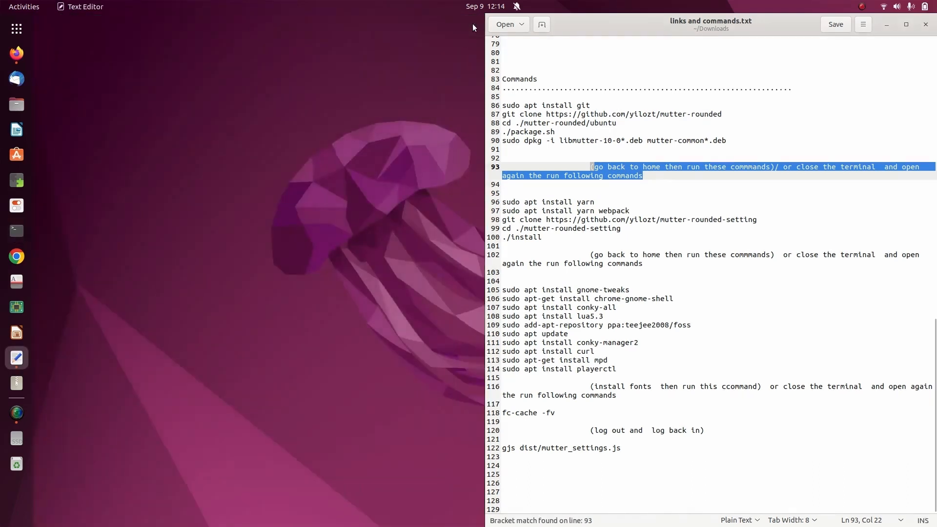
left_click(17, 231)
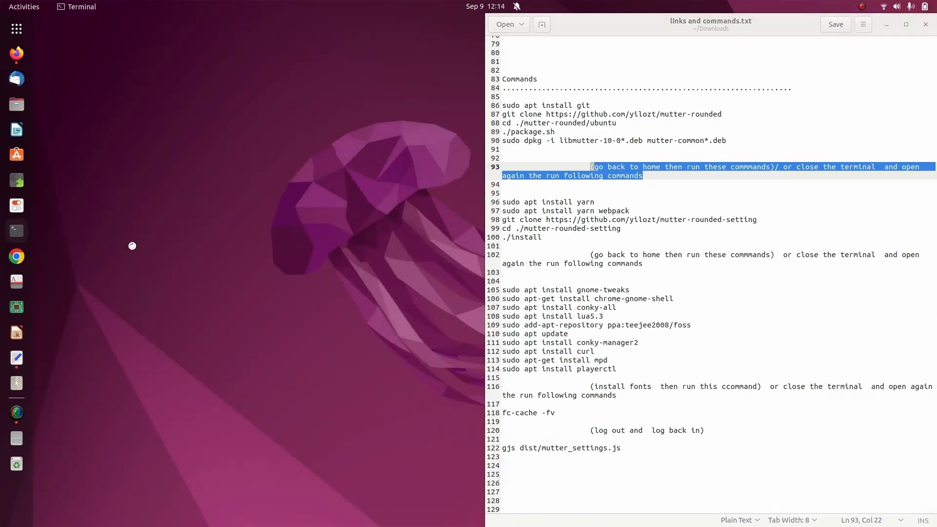
left_click_drag(362, 42, 1, 147)
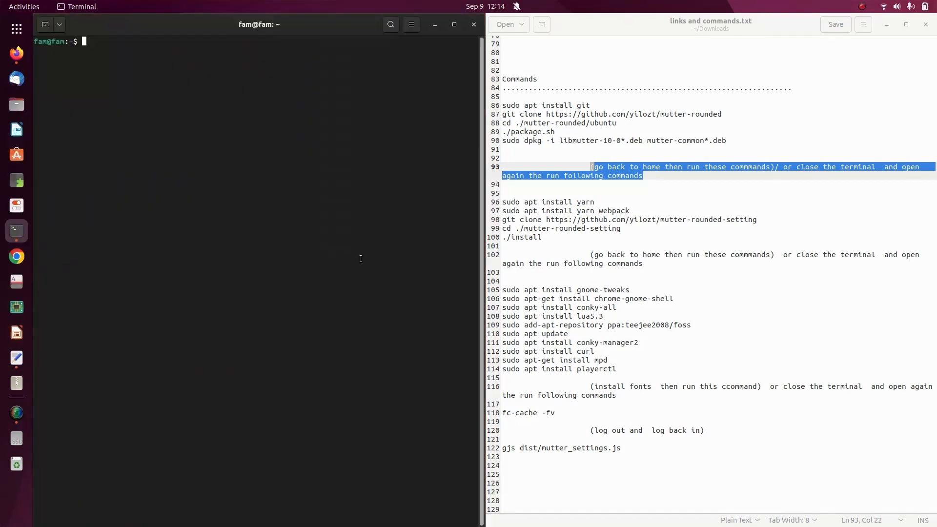
Copy sudo apt install yarn from the notes and run it in the terminal, authenticating with the account password.
triple_click(560, 203)
key("ctrl+c")
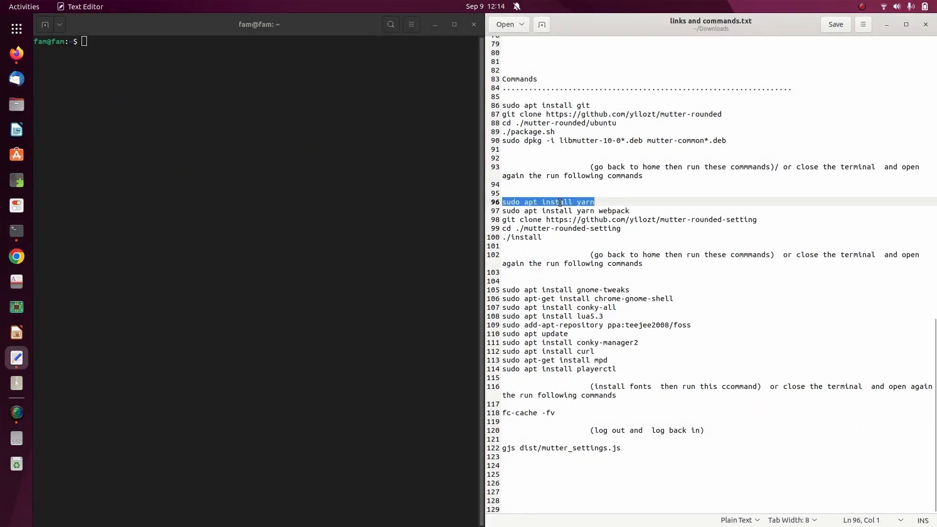
left_click(230, 57)
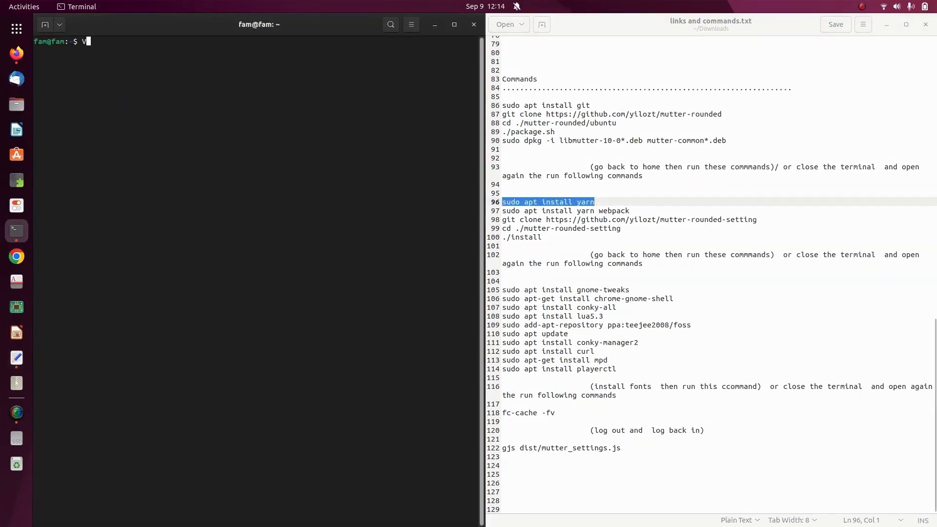
key("ctrl+shift+v")
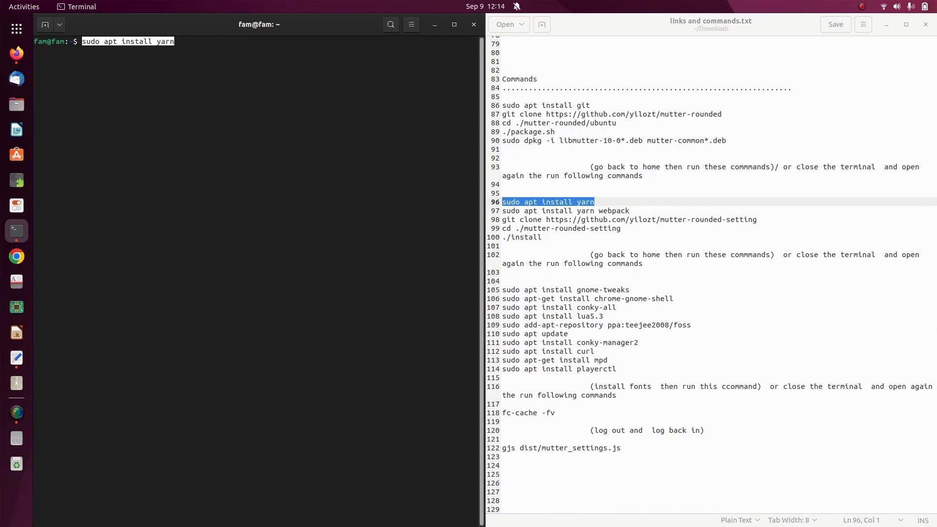
key("Return")
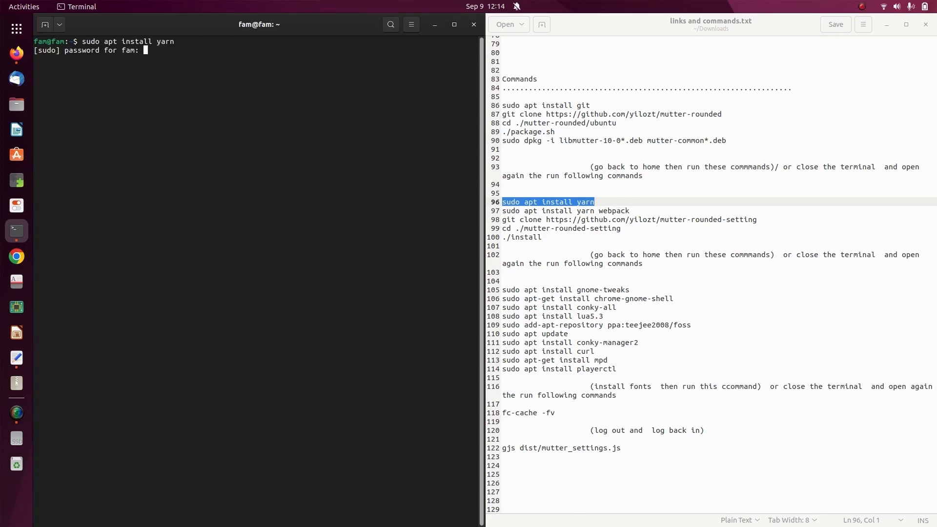
key("Return")
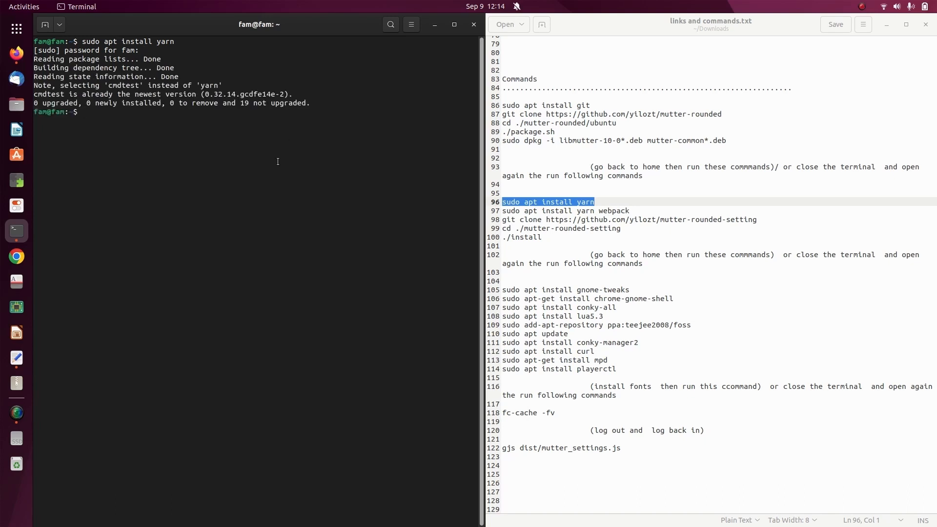
Copy sudo apt install yarn webpack to the terminal prompt without running it and point out the yarn and mutter-rounded-setting commands.
triple_click(628, 211)
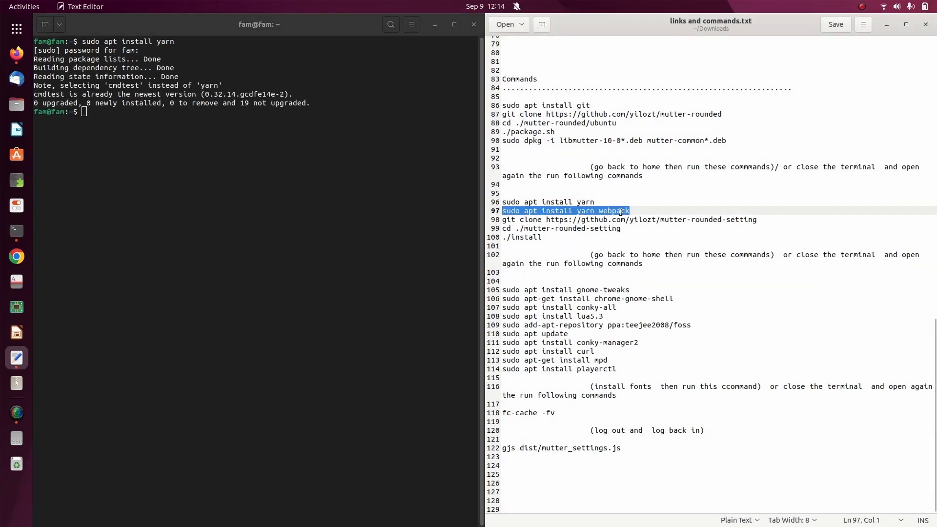
left_click(164, 119)
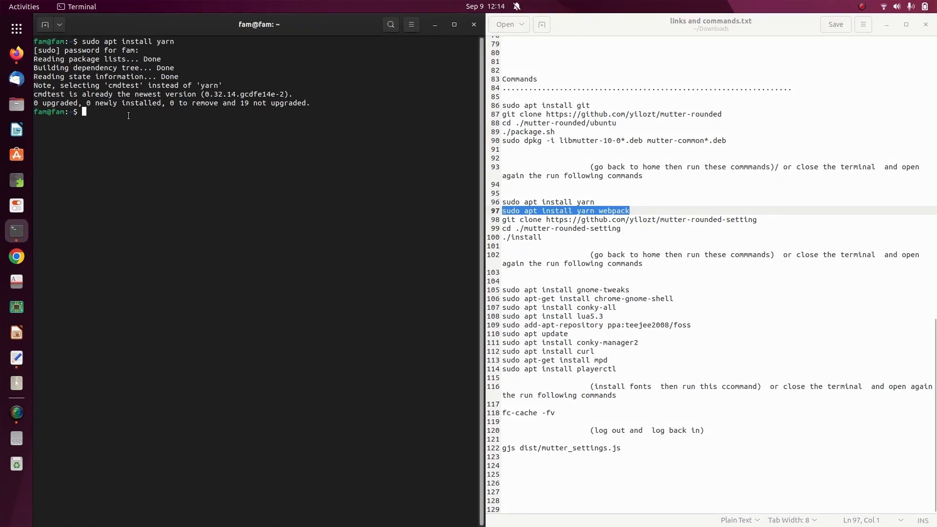
type("sudo apt install yarn webpack")
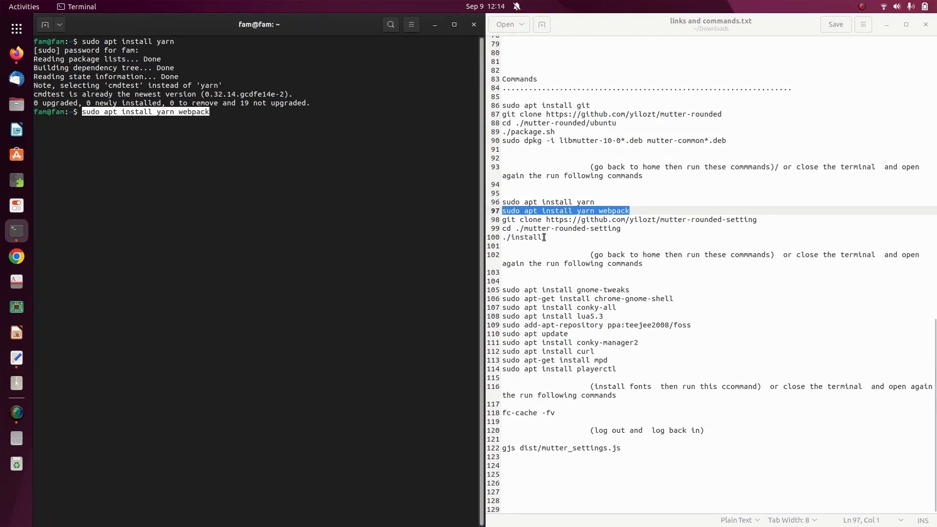
left_click_drag(542, 238, 500, 203)
left_click(511, 211)
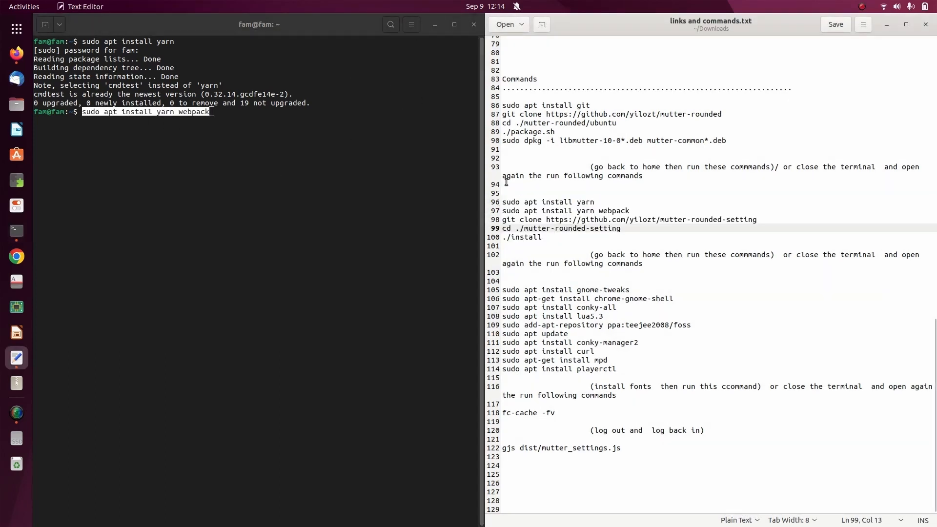
Restart the terminal as the note on line 102 instructs and select the commands from gnome-tweaks through playerctl.
left_click_drag(643, 264, 591, 255)
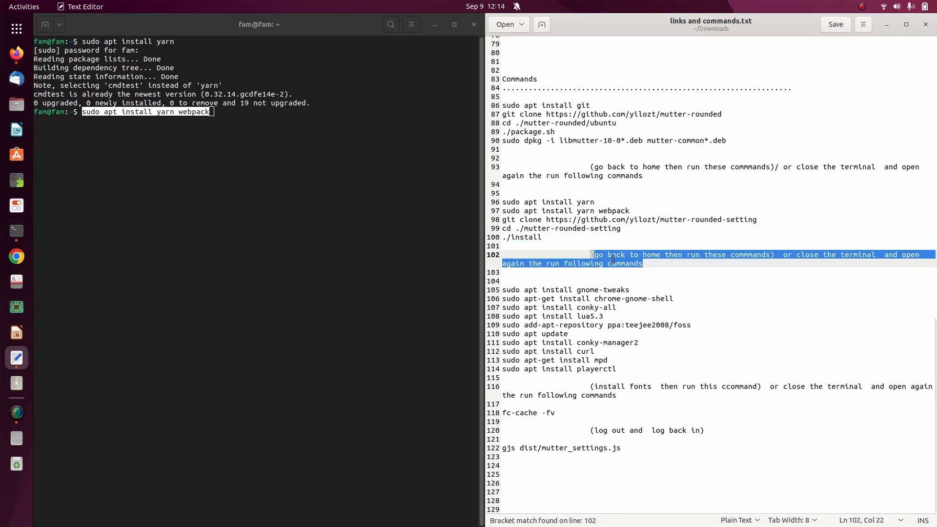
left_click(473, 24)
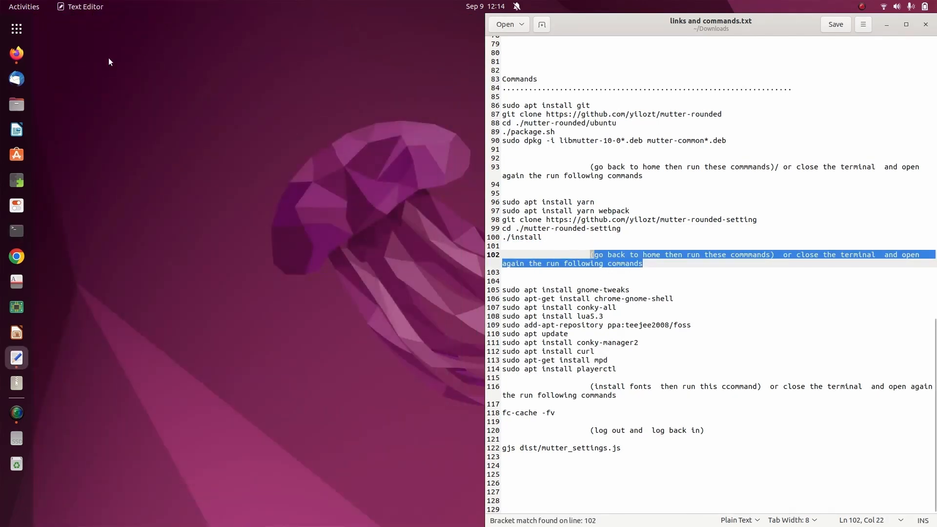
left_click(17, 231)
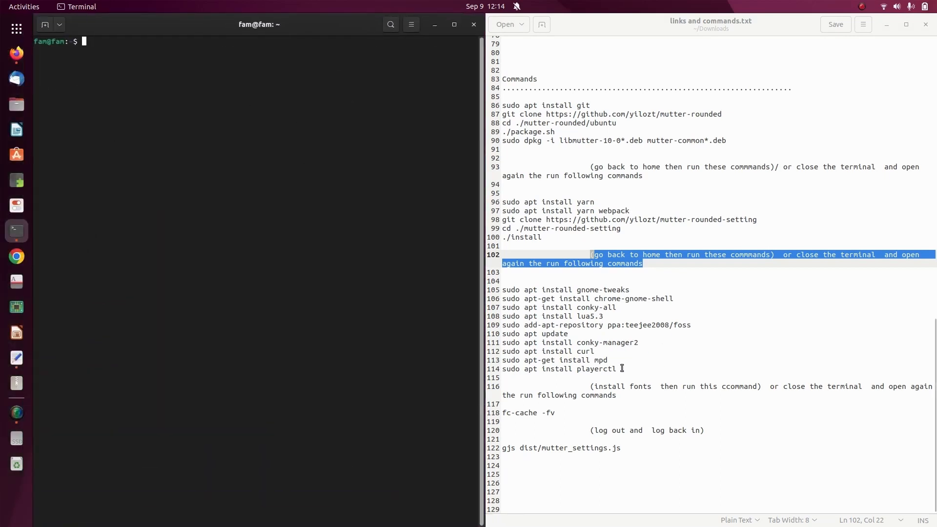
left_click_drag(617, 368, 498, 291)
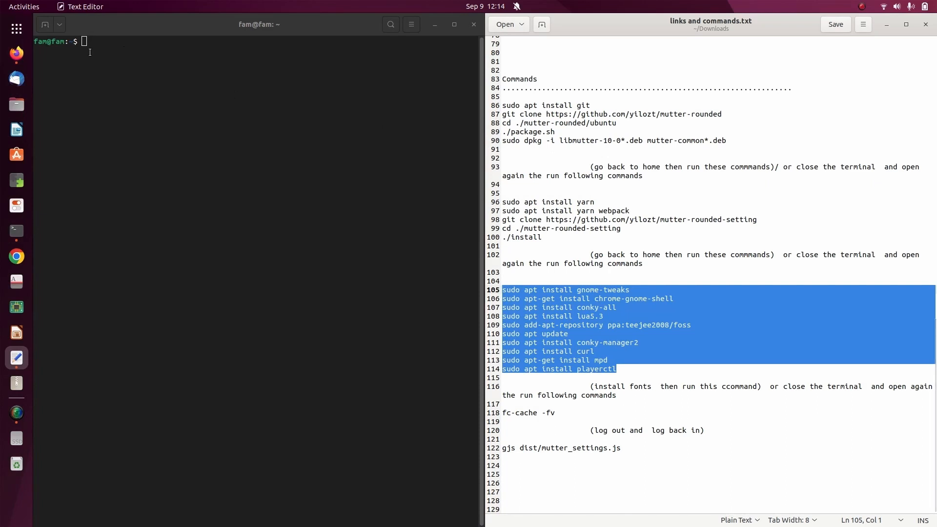
Highlight the log out and log back in note on line 120, then close the terminal and minimize the notes.
left_click(370, 389)
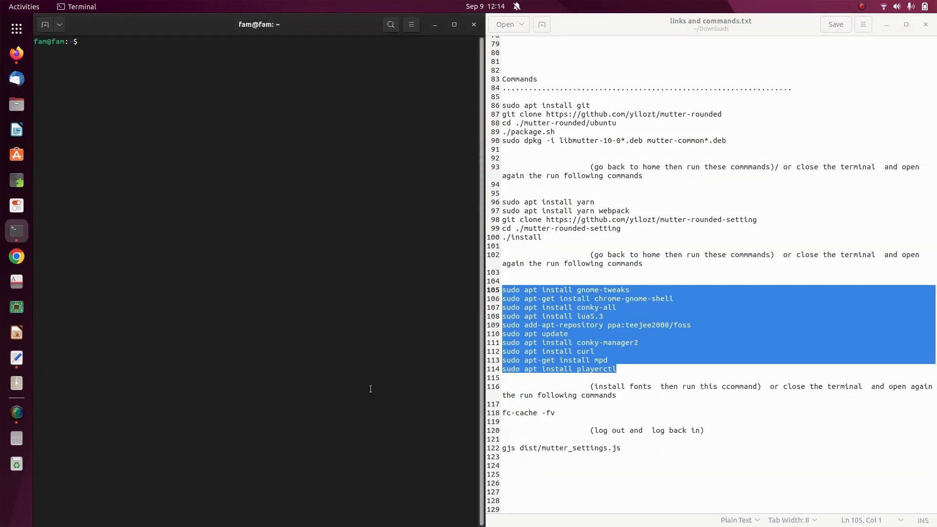
left_click(624, 386)
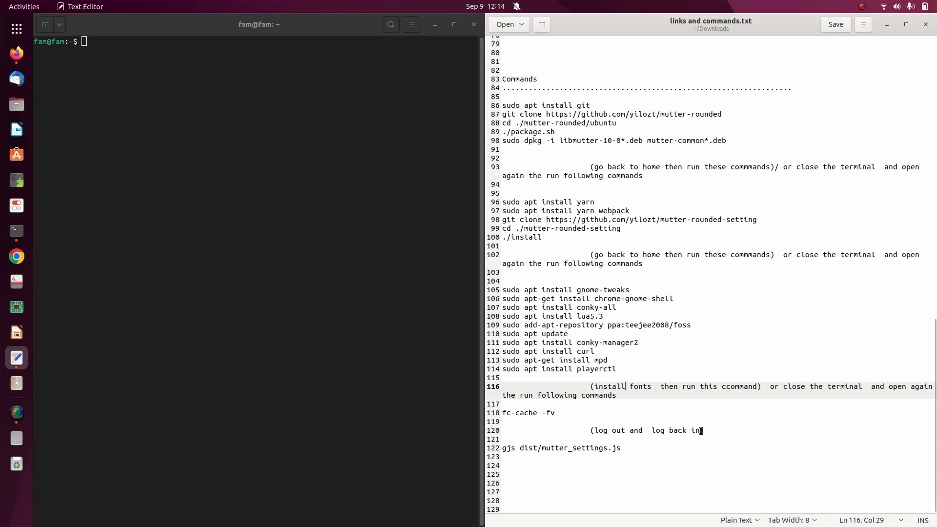
left_click_drag(696, 430, 597, 431)
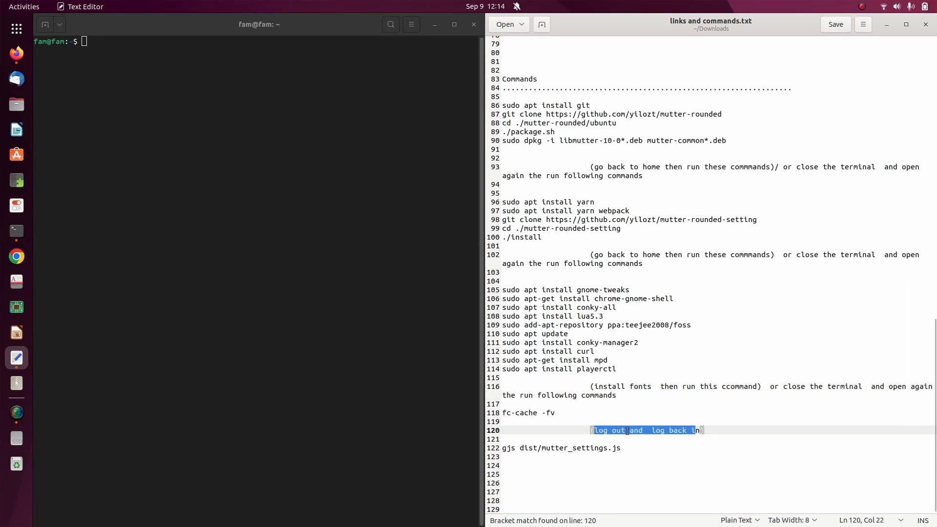
left_click(473, 25)
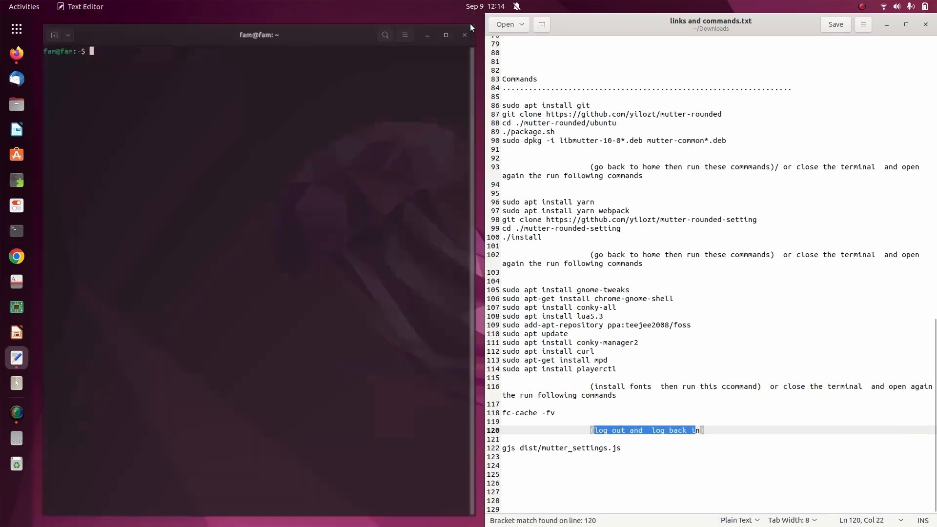
left_click(887, 24)
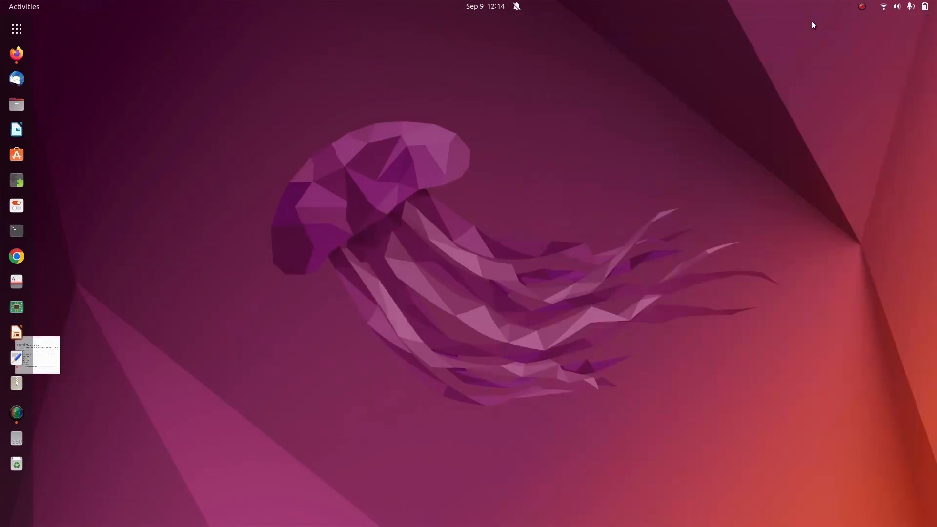
Show the system's power-off and log-out options for restarting or logging out of the session.
left_click(903, 6)
left_click(894, 200)
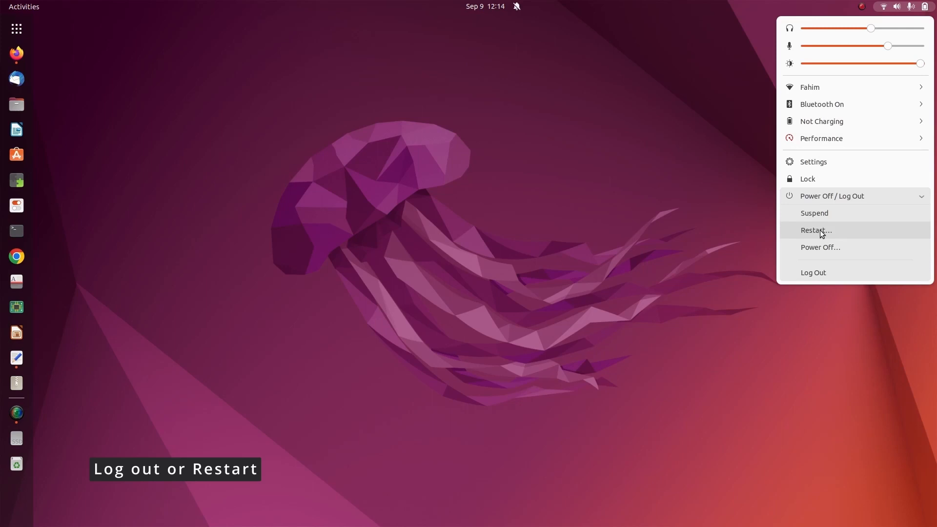
left_click(276, 184)
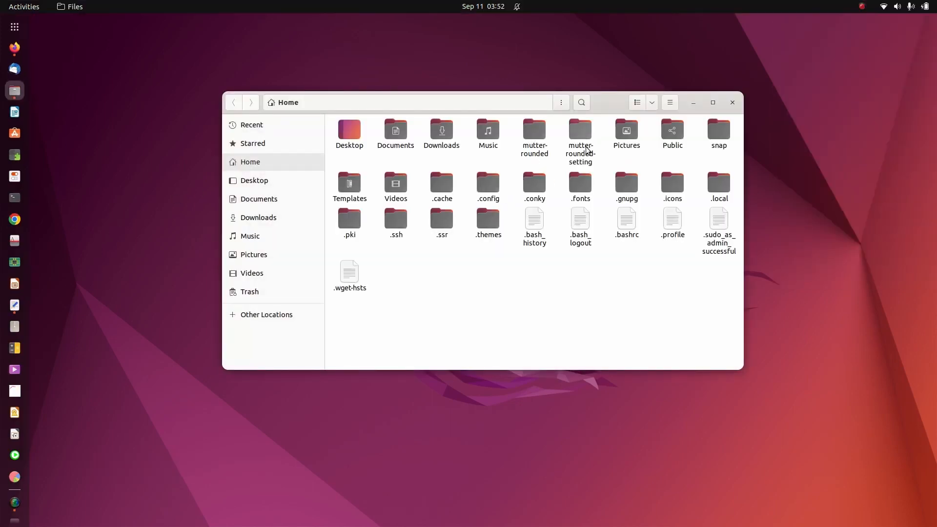
Open a terminal inside the home directory's mutter-rounded-setting folder and enter gjs dist/mutter_settings.js at its prompt.
double_click(588, 151)
right_click(657, 202)
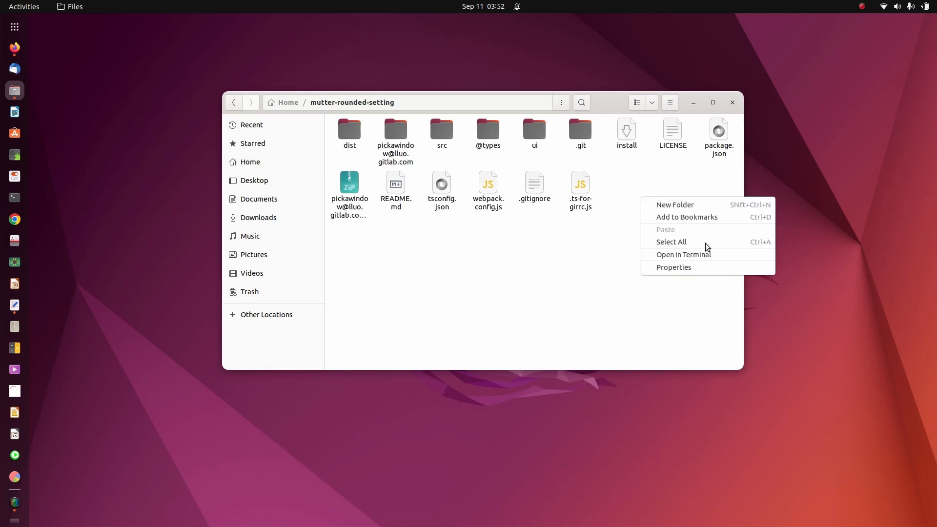
left_click(712, 255)
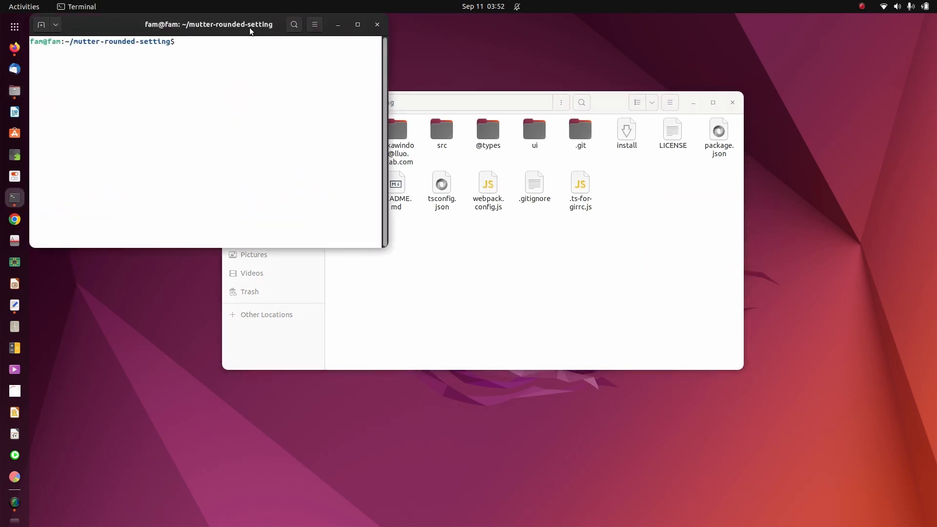
left_click_drag(250, 30, 553, 137)
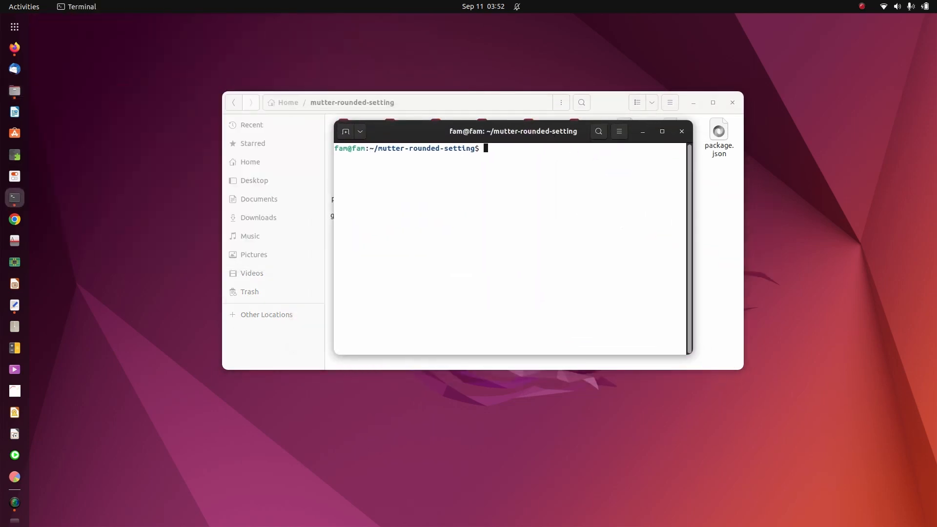
type("gjs dist/mutter_settings.js")
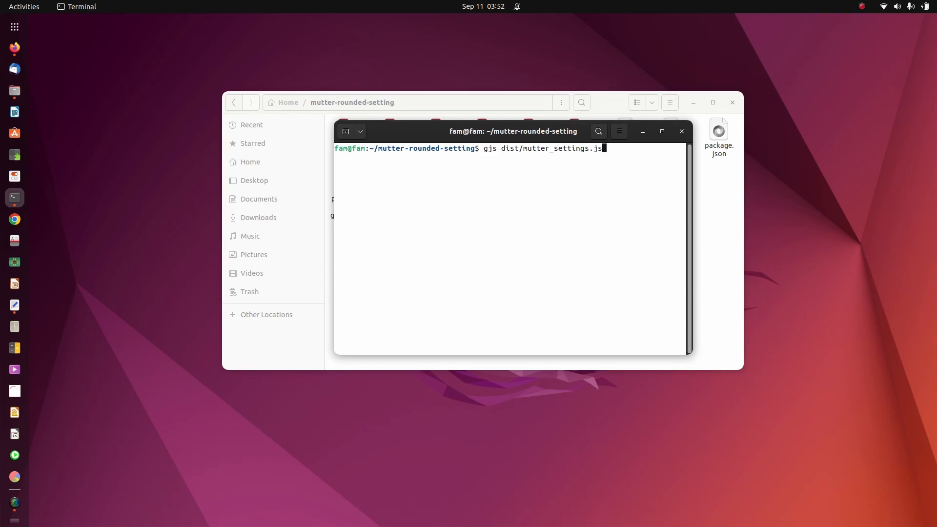
Bring up the links and commands.txt notes and copy the gjs dist/mutter_settings.js command from line 123.
left_click(15, 91)
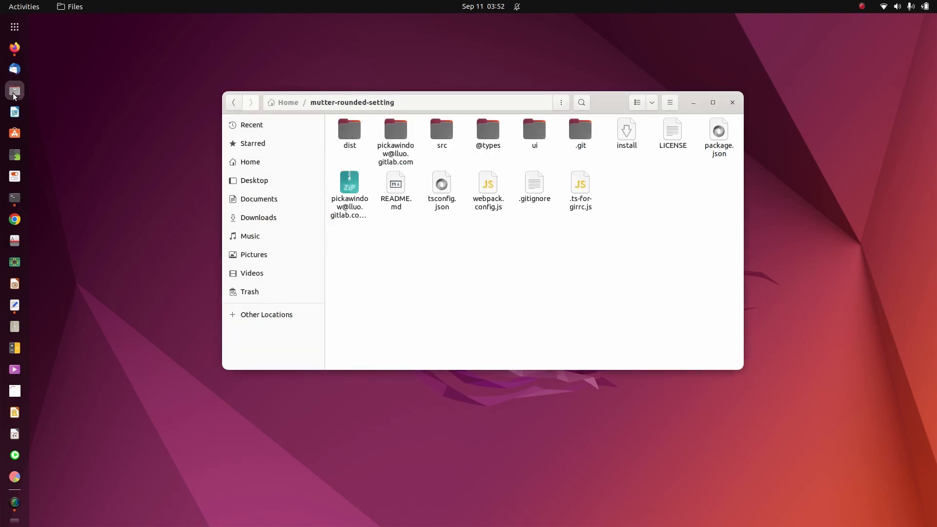
left_click(15, 305)
scroll(687, 356, "down", 15)
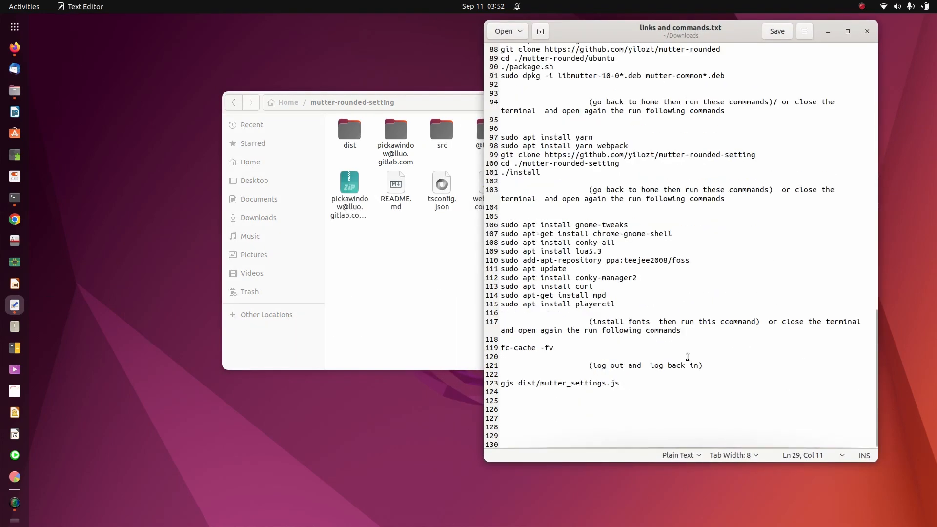
left_click_drag(620, 383, 519, 381)
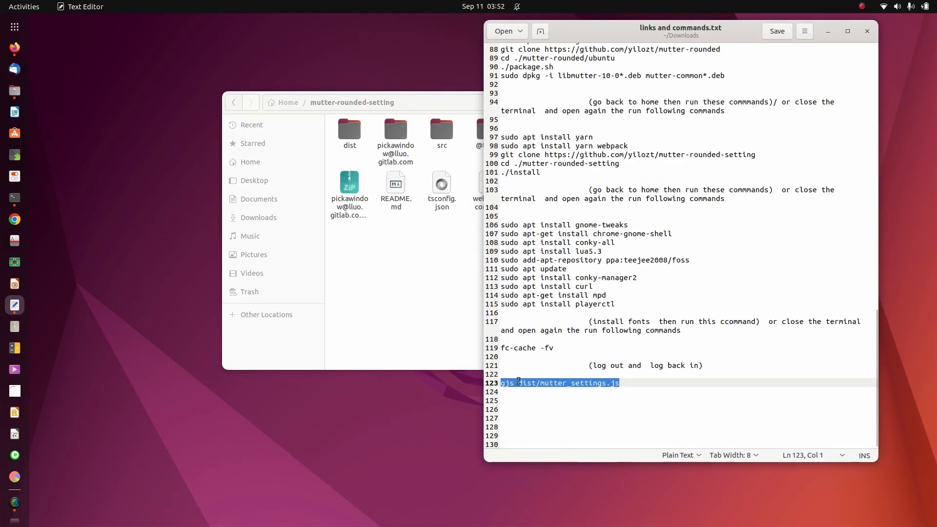
right_click(519, 381)
left_click(557, 426)
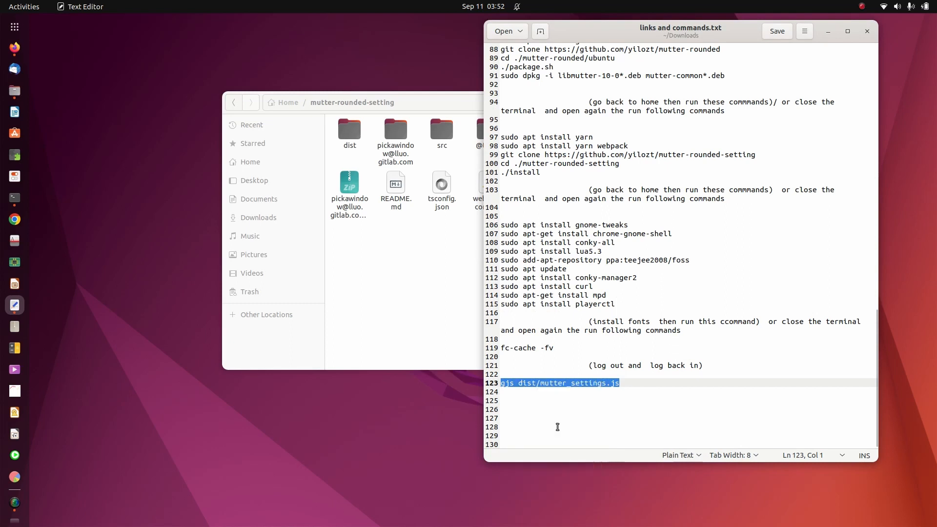
Return to the mutter-rounded-setting terminal and run gjs dist/mutter_settings.js to launch Mutter Setting.
left_click(382, 268)
left_click(14, 198)
key("ctrl+shift+v")
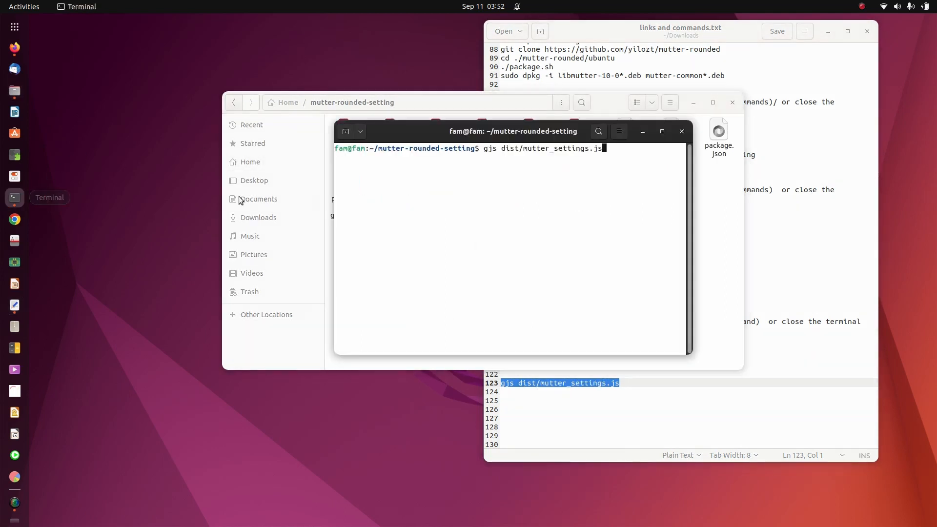
left_click_drag(604, 148, 480, 148)
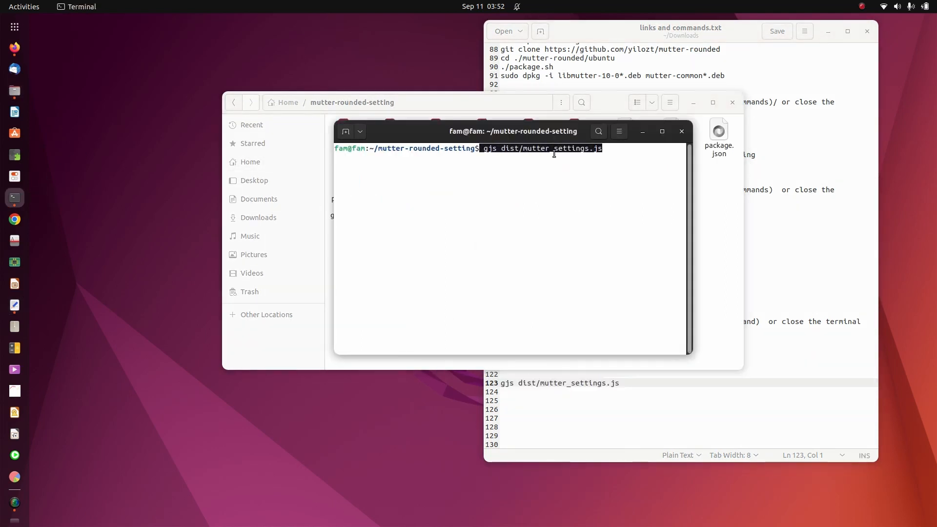
left_click(615, 150)
key("Return")
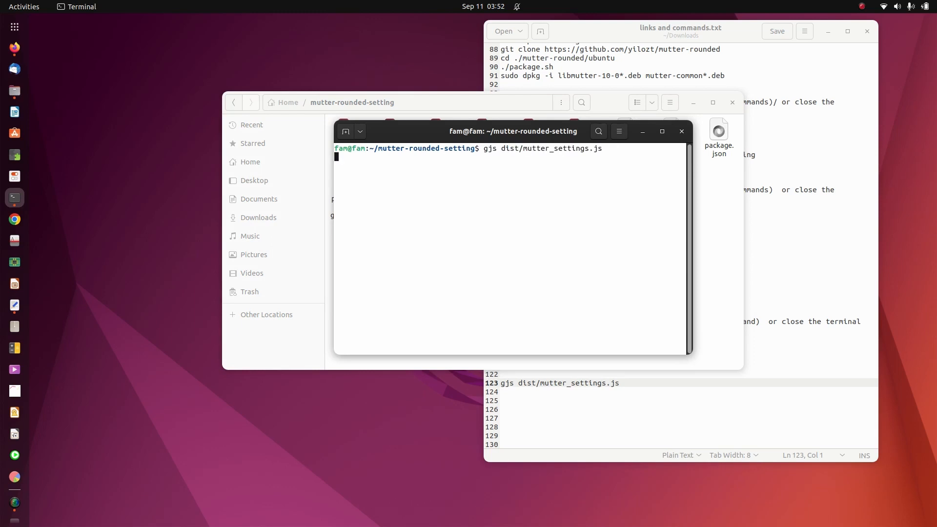
In the Blur Effect settings, set Blur sigmal to 25.8 and Blured window opacity to 73.7, then close Mutter Setting.
left_click(317, 26)
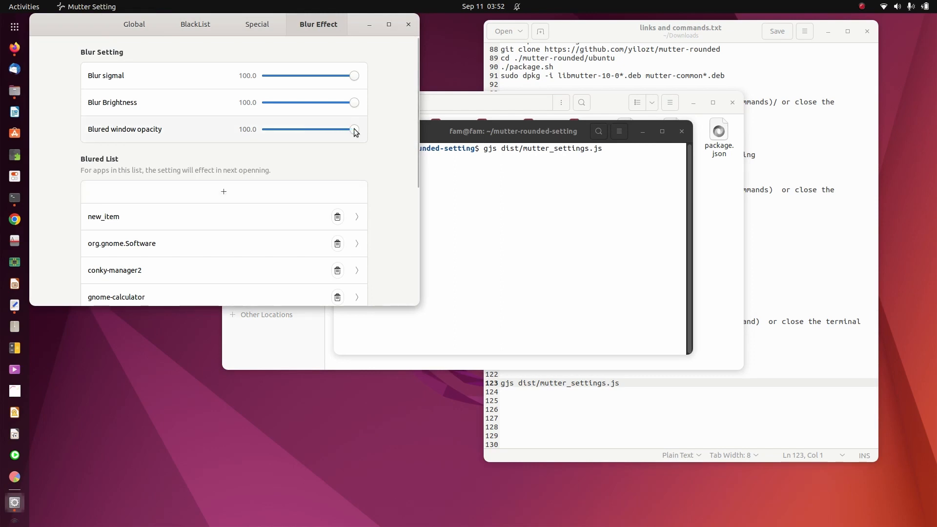
left_click_drag(354, 130, 327, 130)
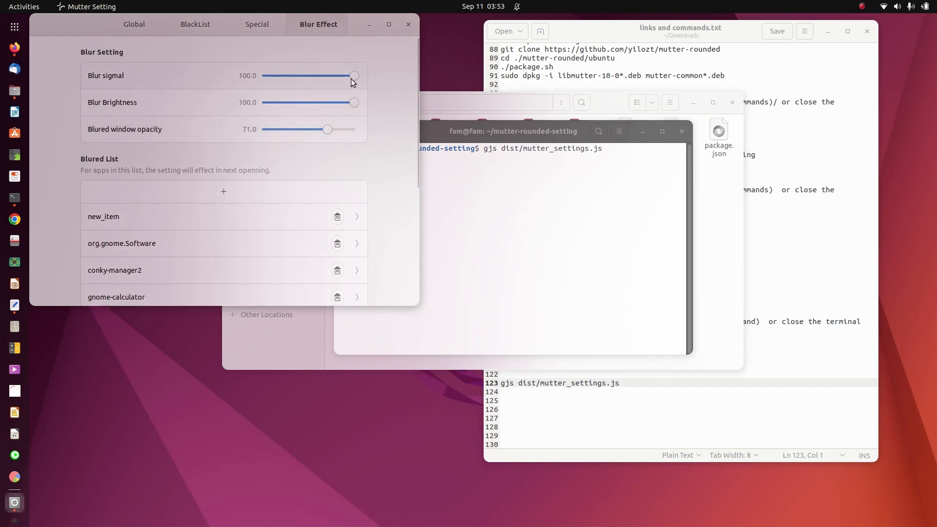
left_click_drag(352, 79, 283, 81)
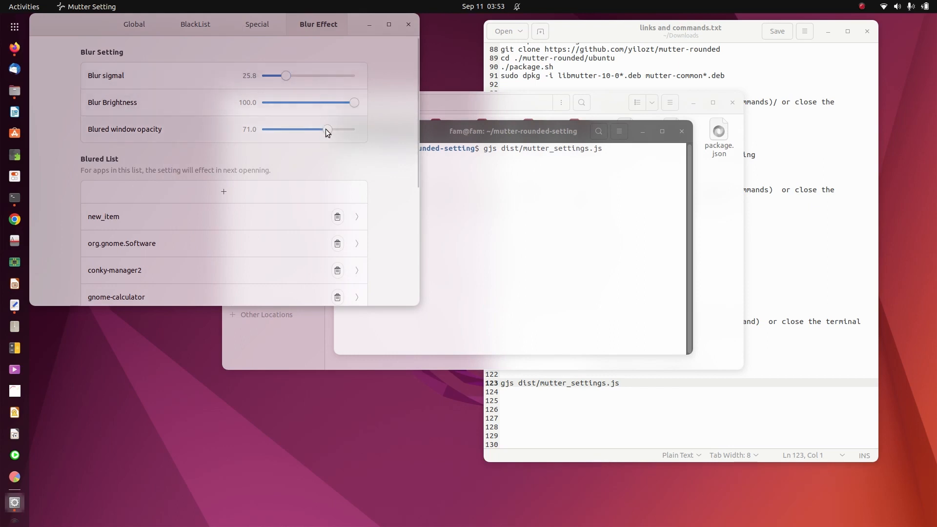
left_click_drag(326, 129, 333, 129)
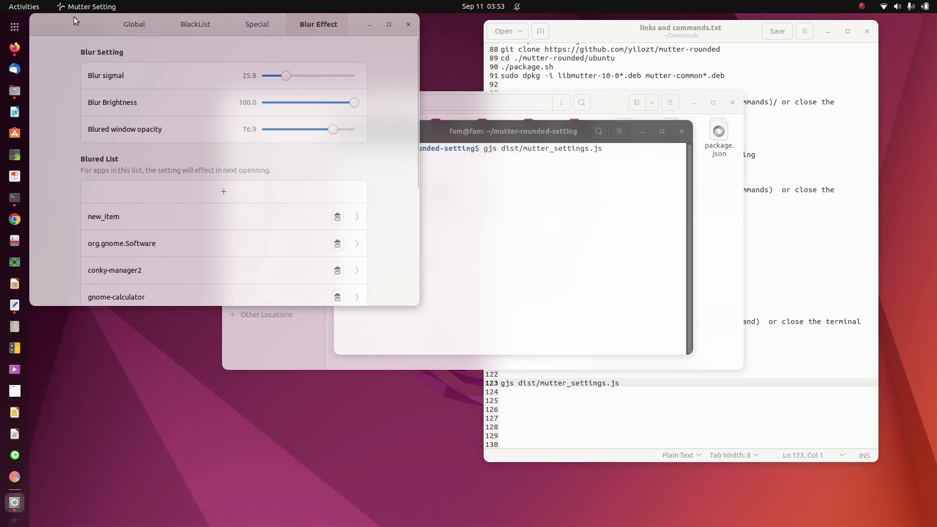
left_click_drag(83, 20, 121, 54)
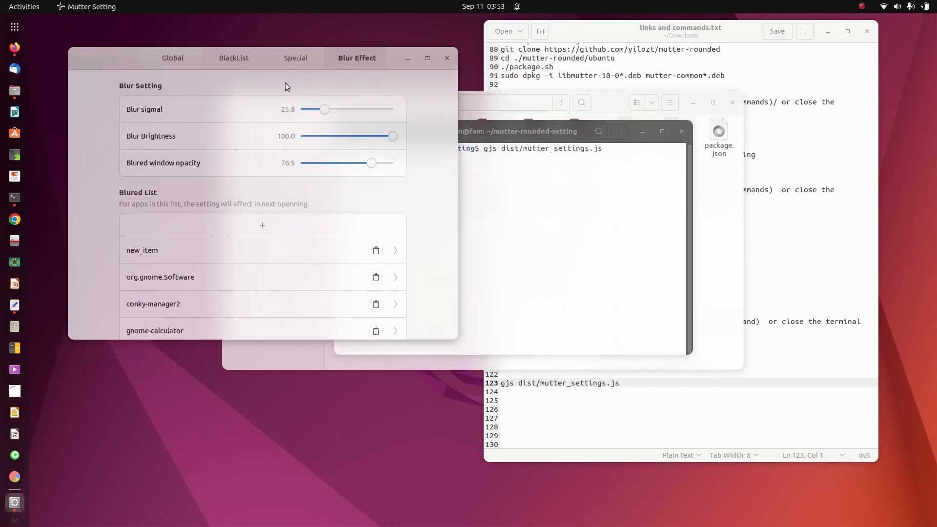
left_click_drag(373, 165, 369, 166)
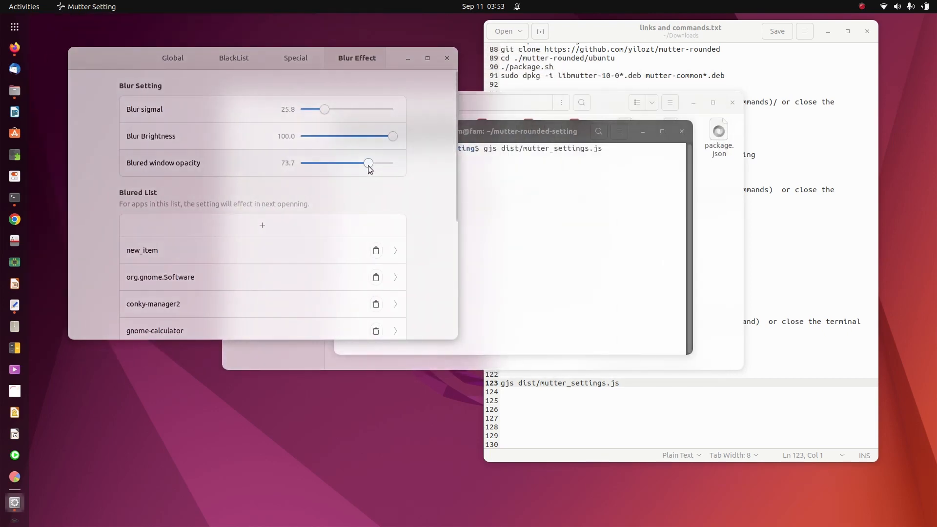
left_click(447, 57)
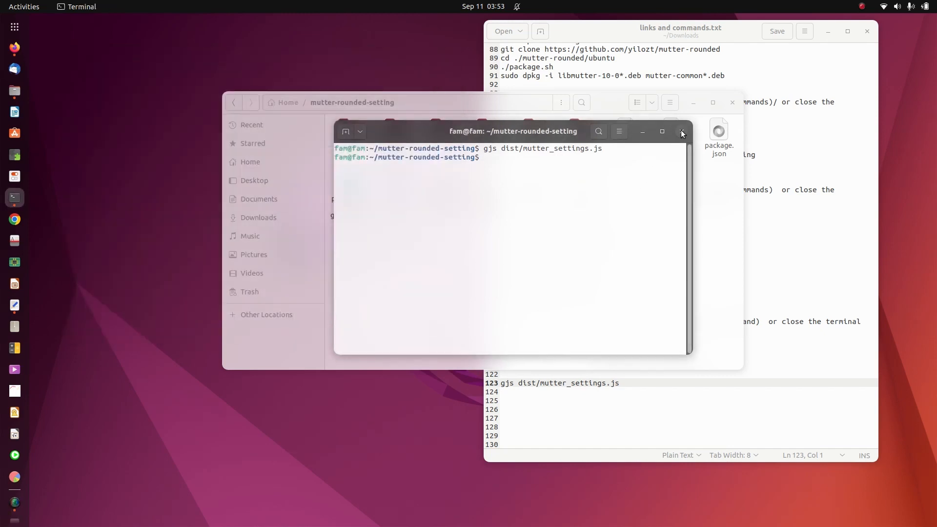
Enable the transparent background in the Unnamed terminal profile's colors, then close the preferences, terminal and notes windows.
left_click(619, 131)
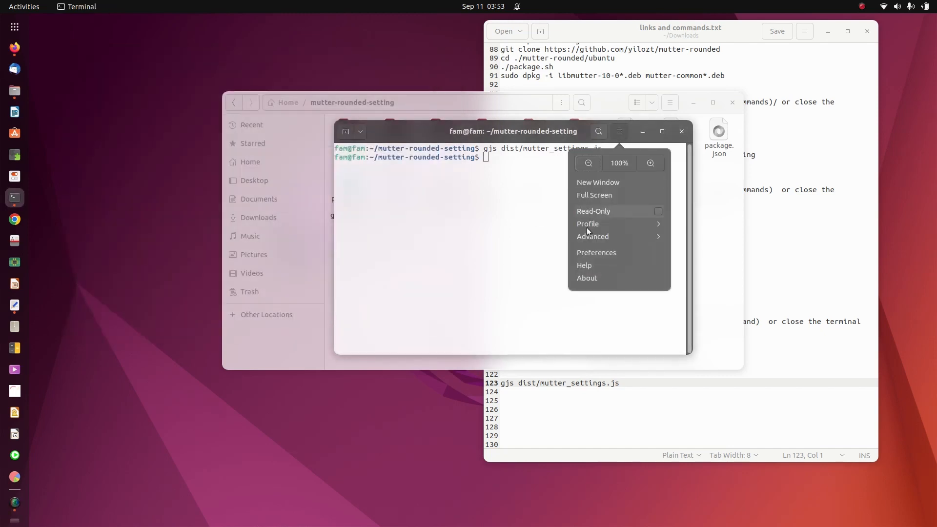
left_click(606, 254)
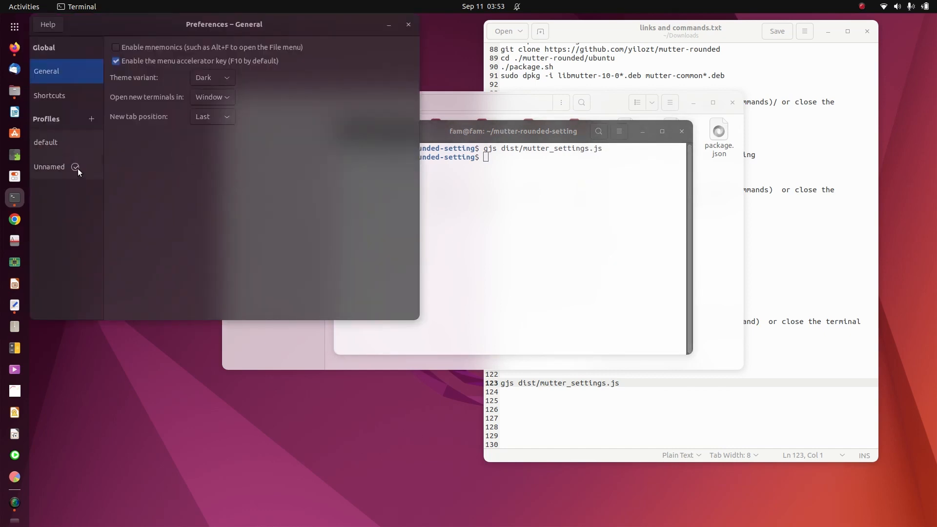
left_click(63, 177)
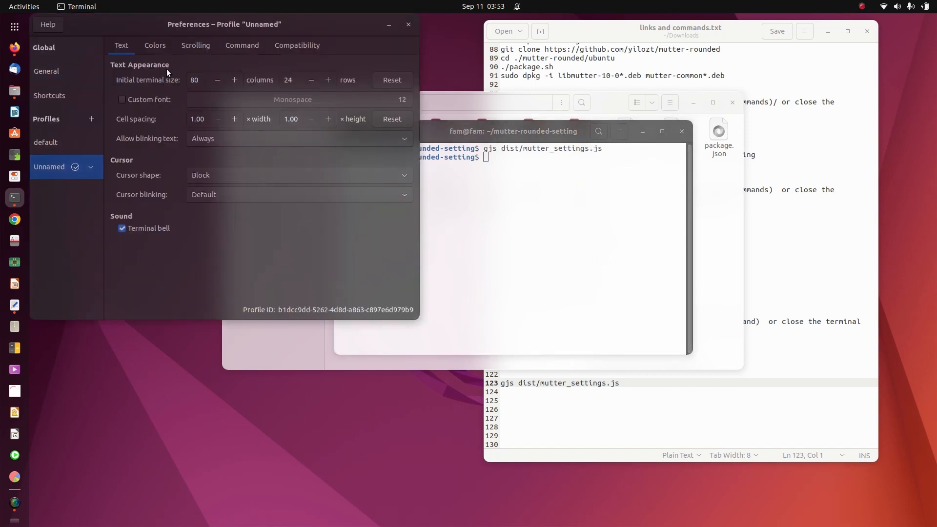
left_click(156, 46)
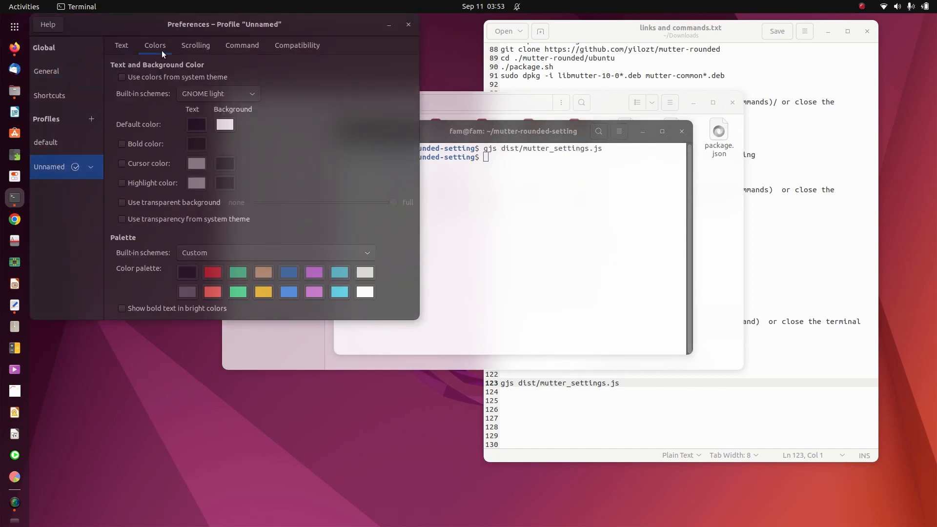
left_click(122, 202)
left_click(408, 24)
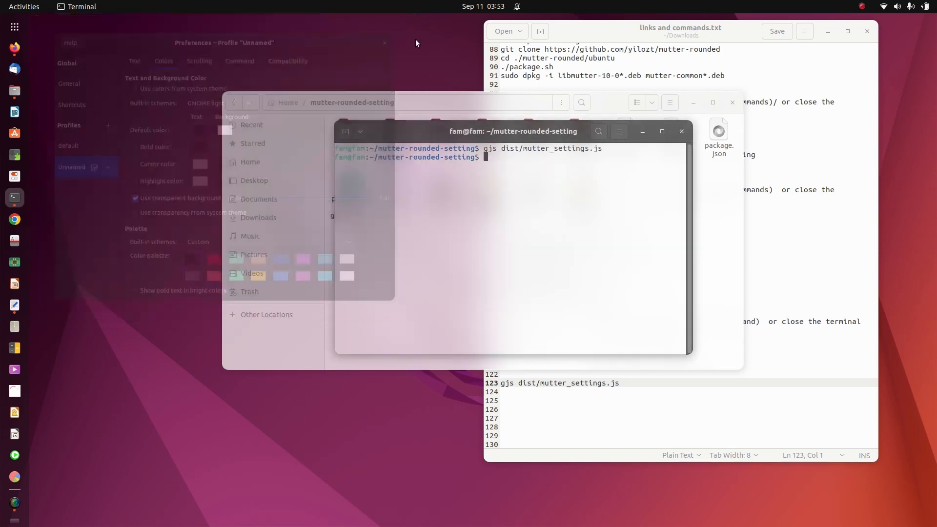
left_click(682, 132)
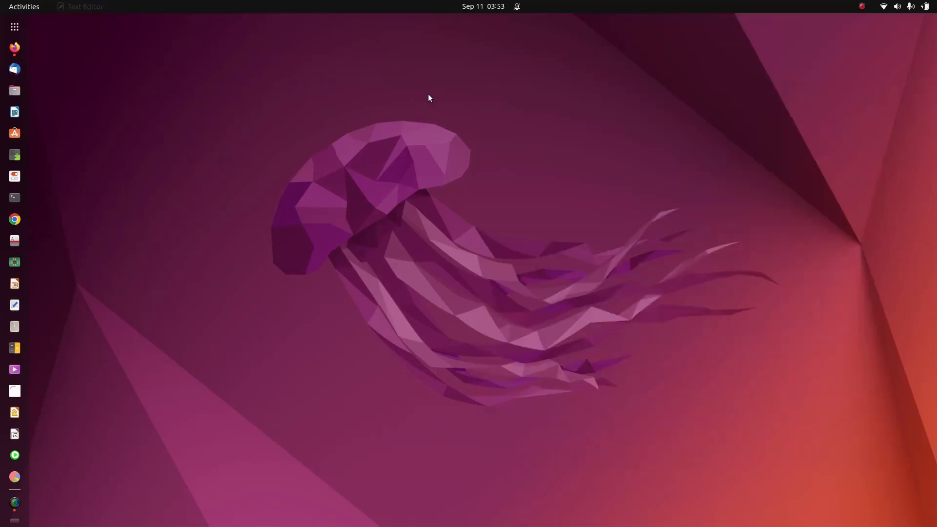
left_click(867, 32)
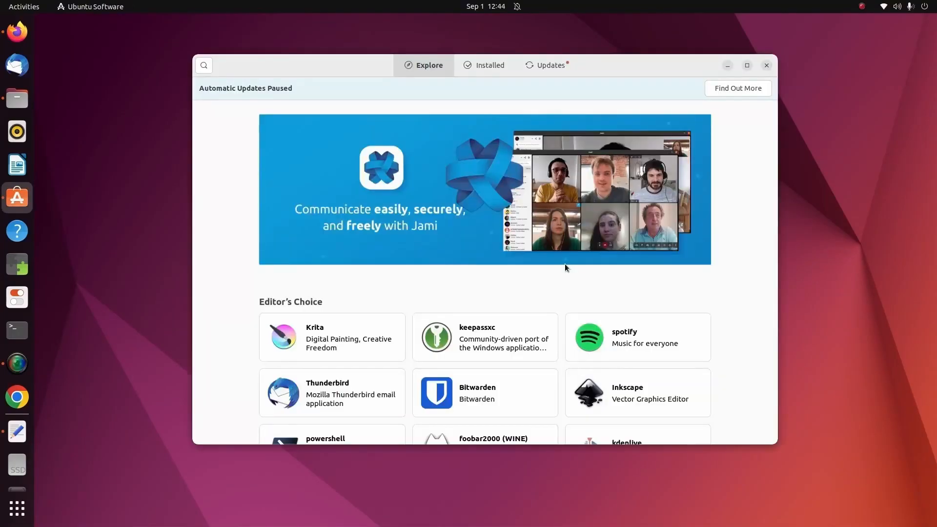
Search Ubuntu Software for "extension", view the Extensions app's page and return to the results.
left_click(210, 68)
type("ex")
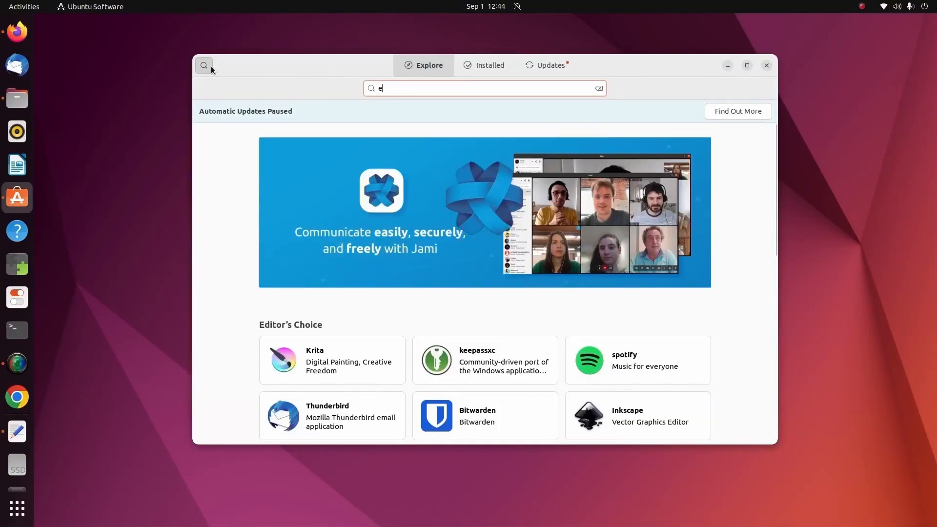
type("tension")
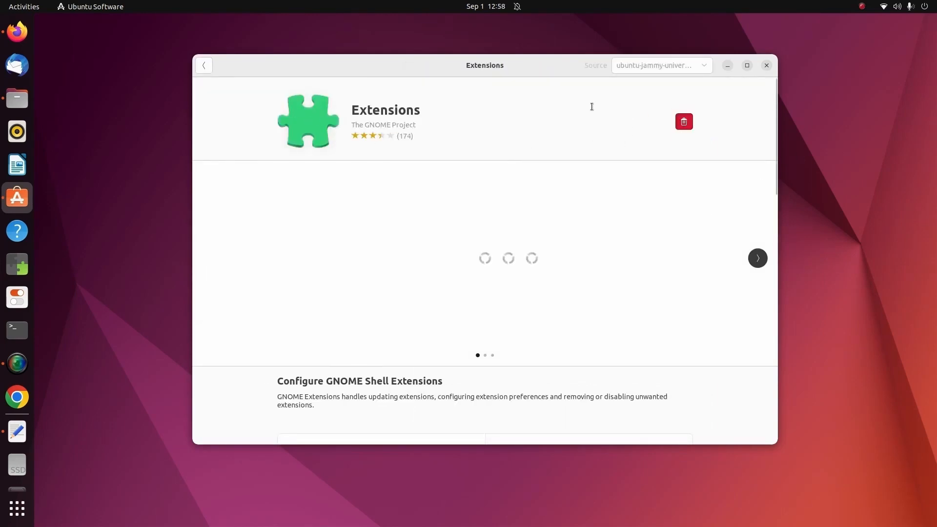
left_click(203, 66)
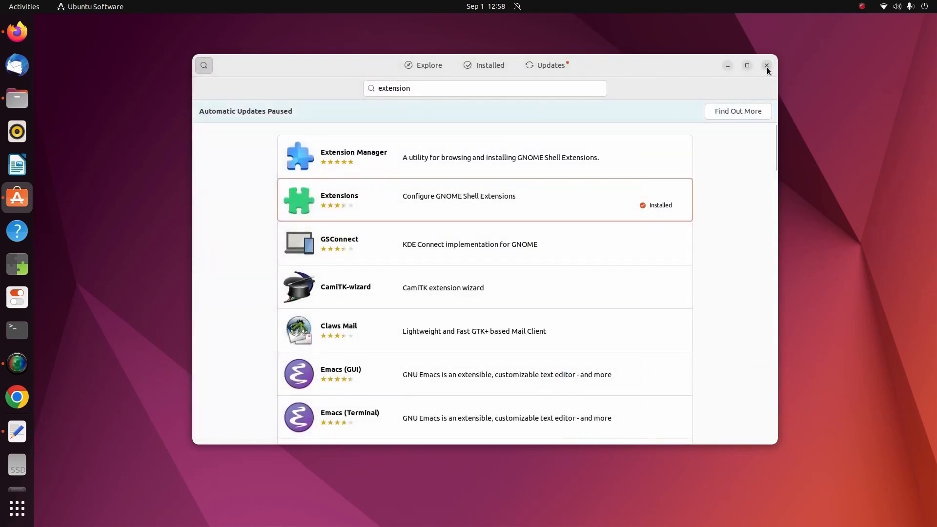
Close Ubuntu Software and search the web for "google chrome" in Firefox.
left_click(766, 69)
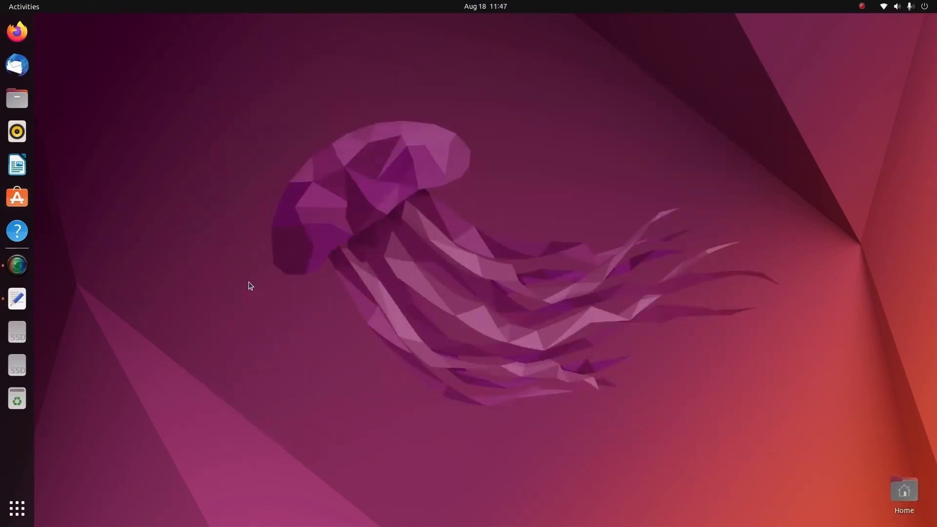
left_click(20, 33)
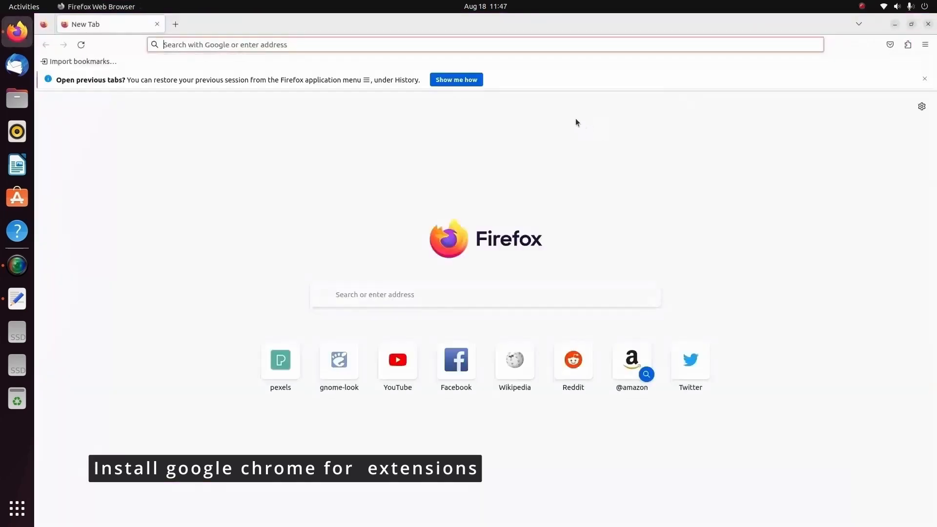
left_click(339, 45)
type("google ")
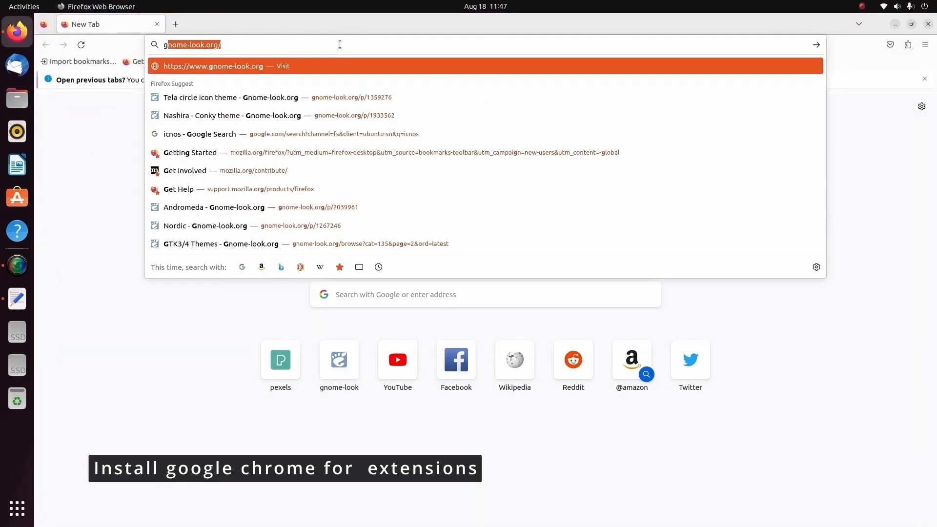
type("ch")
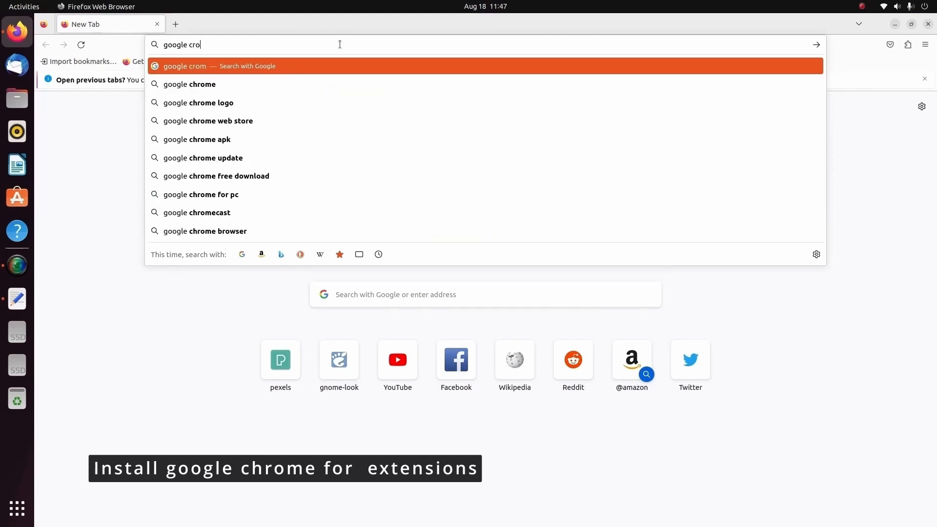
key("BackSpace")
type("hrome")
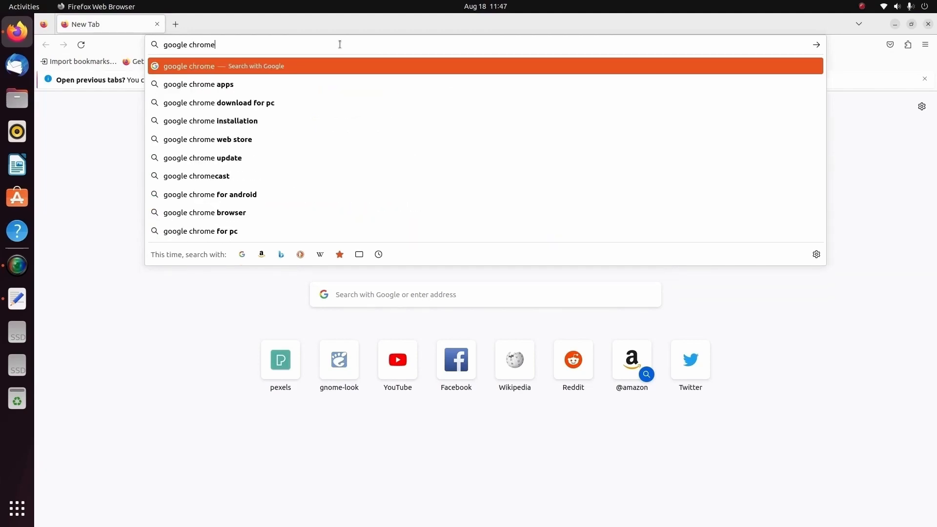
key("Return")
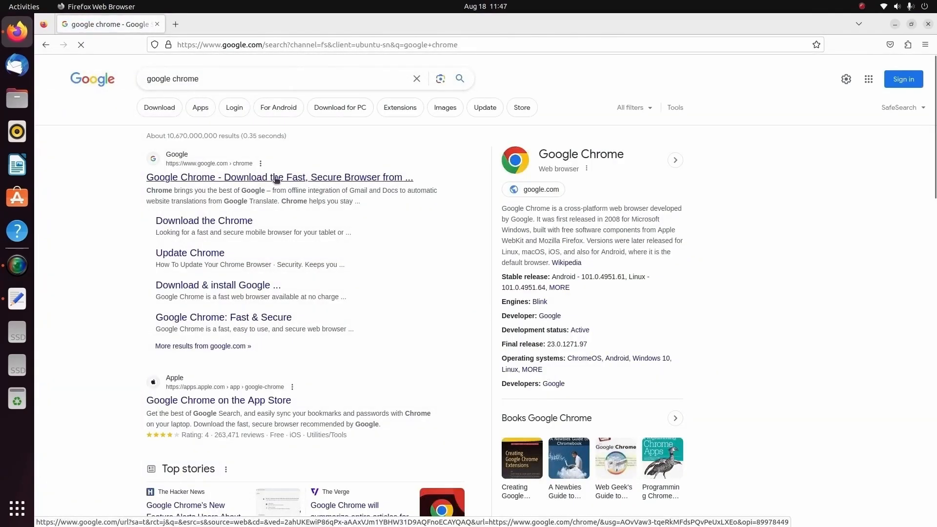
Download the 64 bit .deb package from the official Google Chrome page, then close Firefox.
left_click(274, 177)
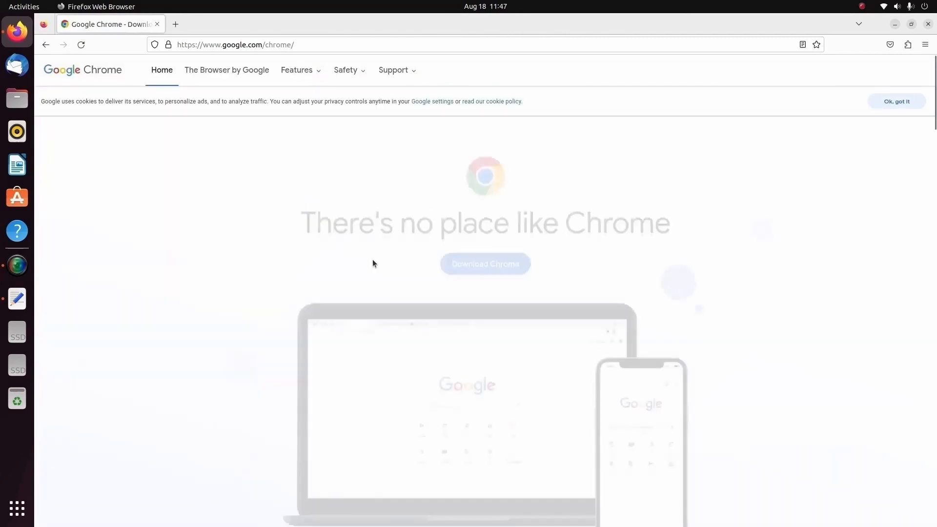
left_click(475, 251)
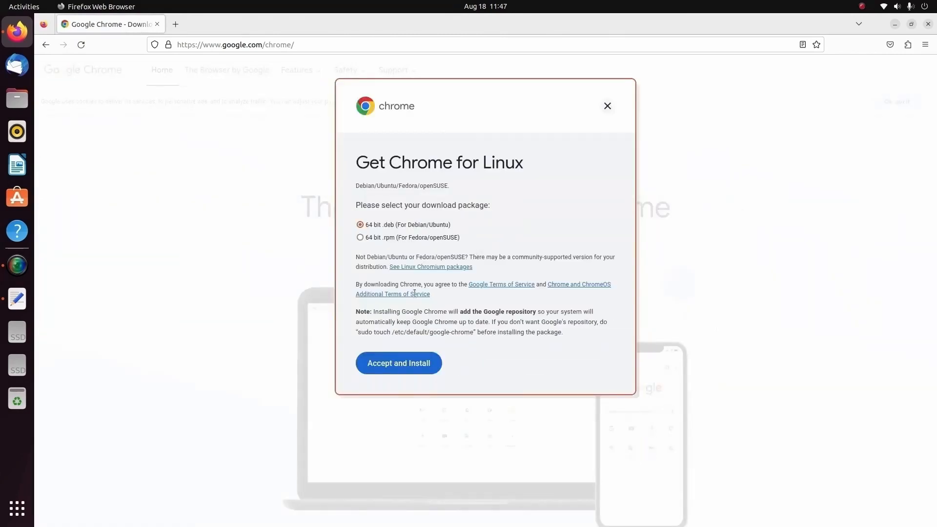
left_click(399, 365)
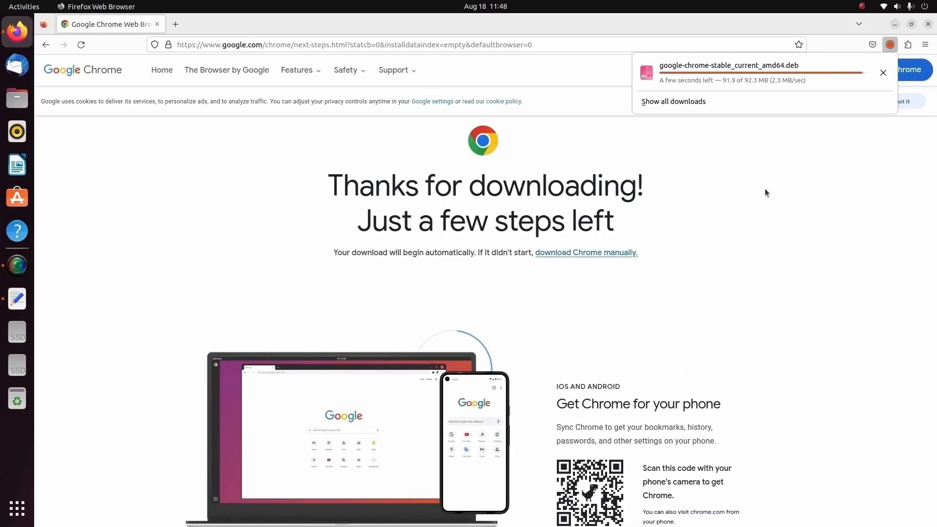
left_click(853, 160)
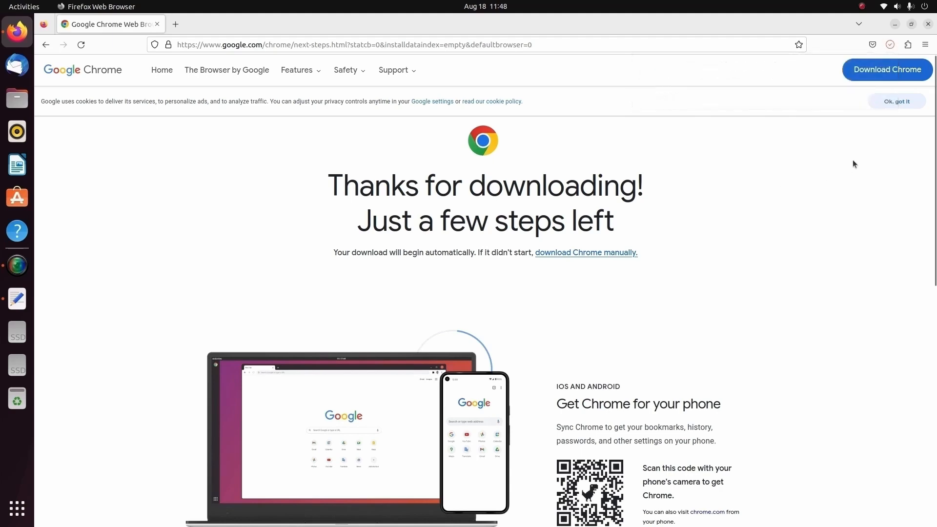
left_click(928, 24)
Open google-chrome-stable_current_amd64.deb from the Downloads folder in Files with Software Install.
left_click(17, 98)
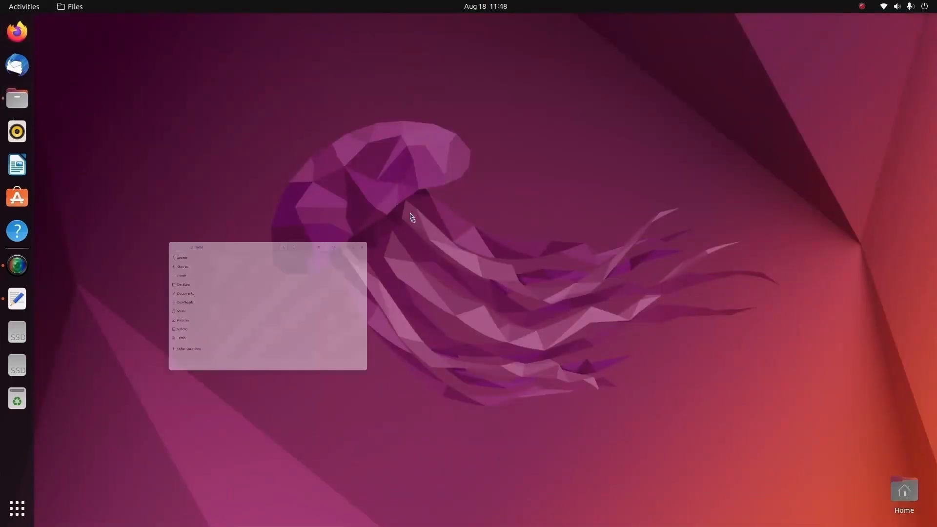
left_click_drag(367, 108, 550, 119)
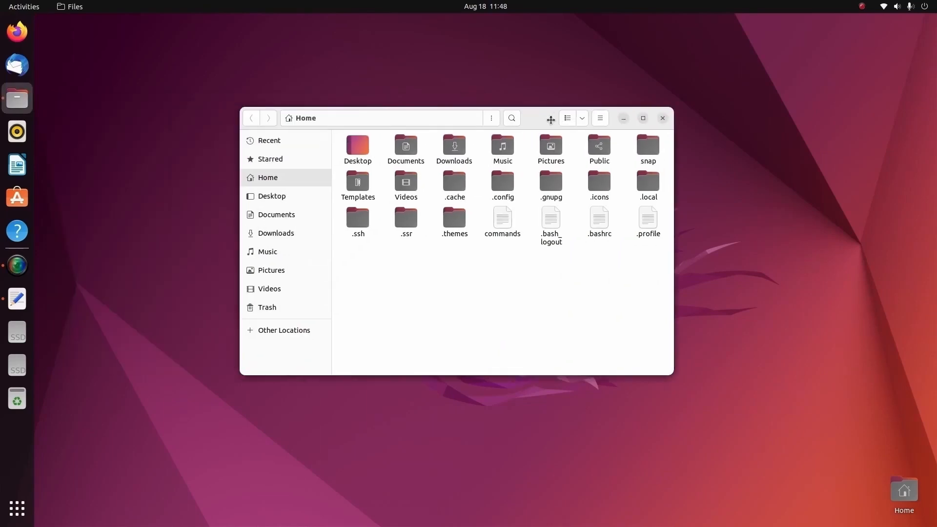
double_click(449, 153)
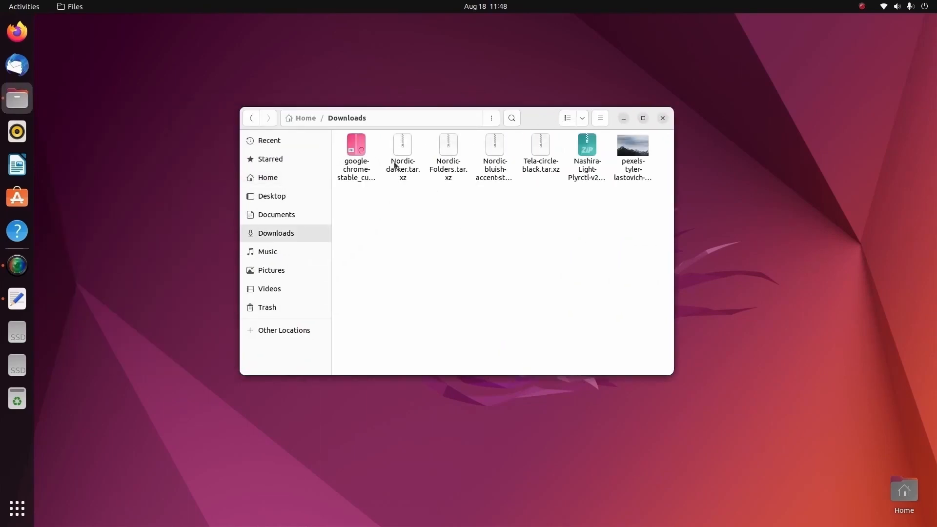
right_click(365, 159)
left_click(420, 179)
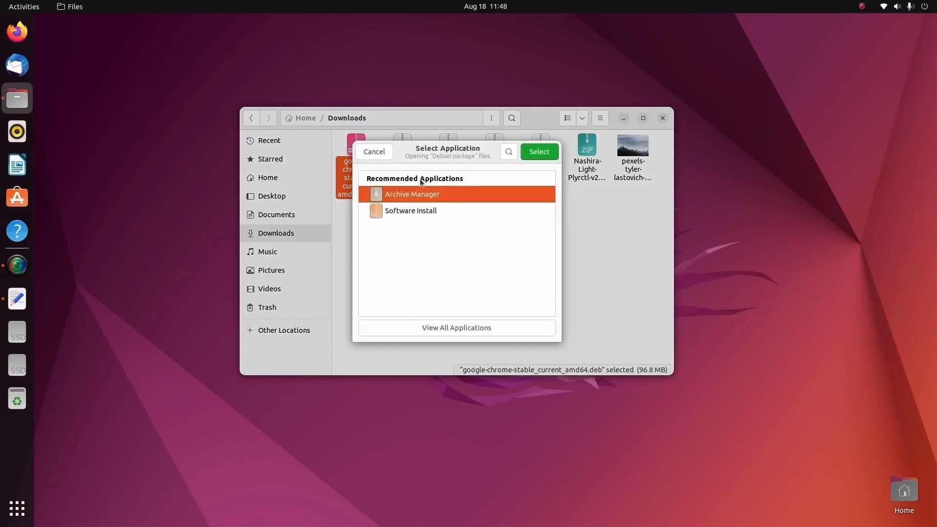
left_click(412, 211)
left_click(539, 152)
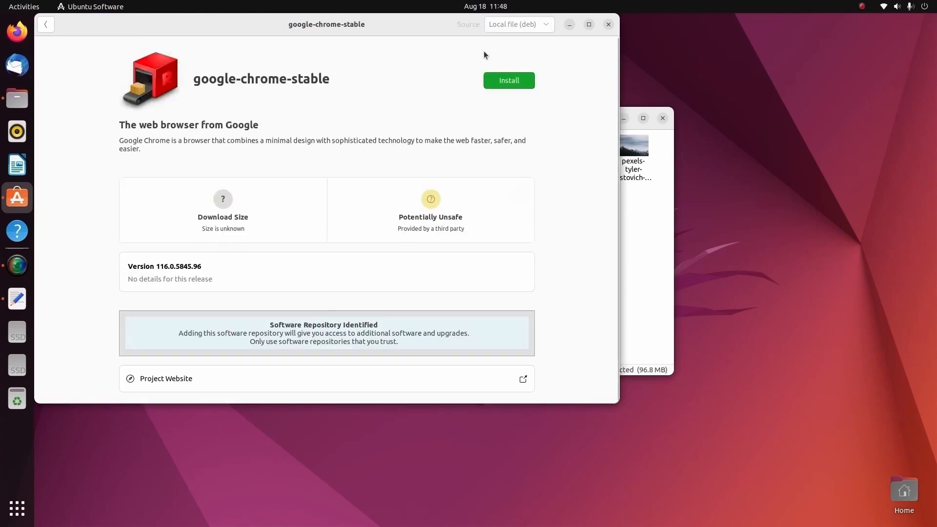
Install google-chrome-stable, authenticating with the account password, and close the software window.
left_click(512, 78)
type("*****")
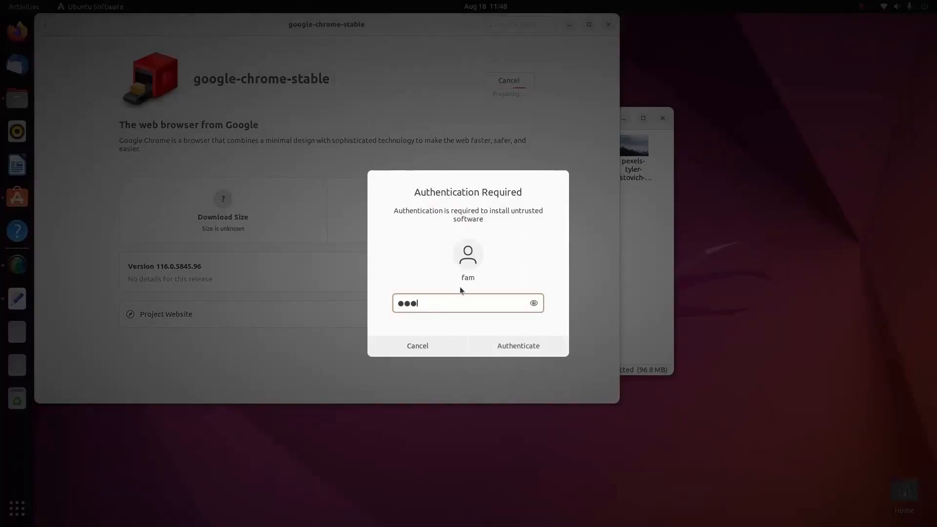
key("Return")
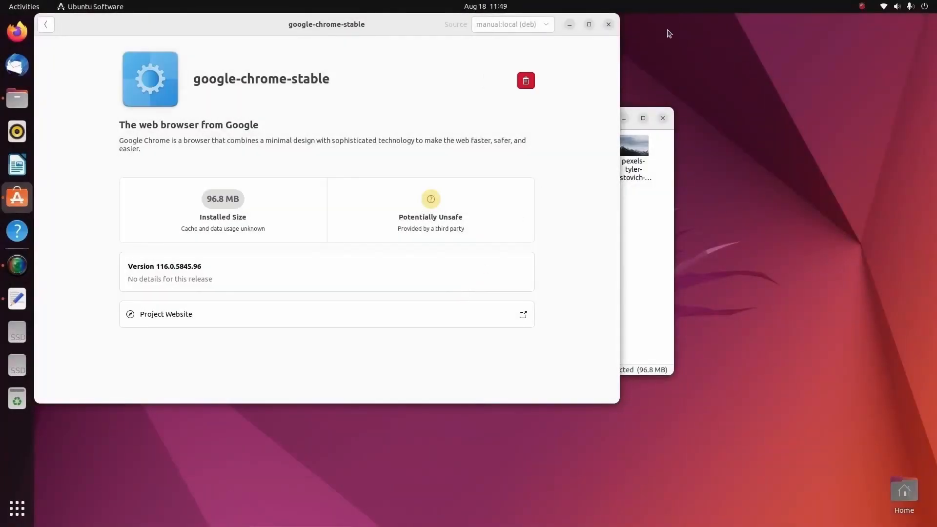
left_click(608, 25)
In Google Chrome, search for "gnome extensions", change the results to English and open the GNOME Shell Extensions site.
left_click(502, 247)
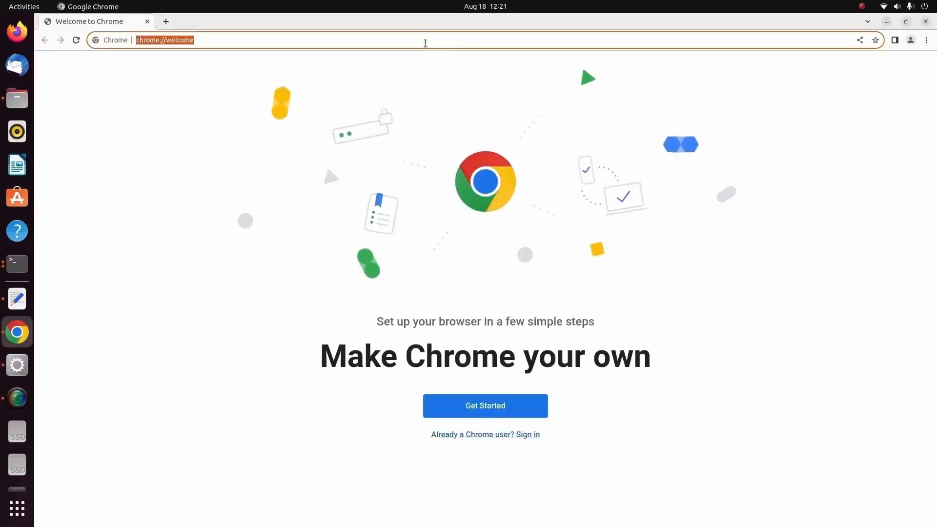
type("gnome exte")
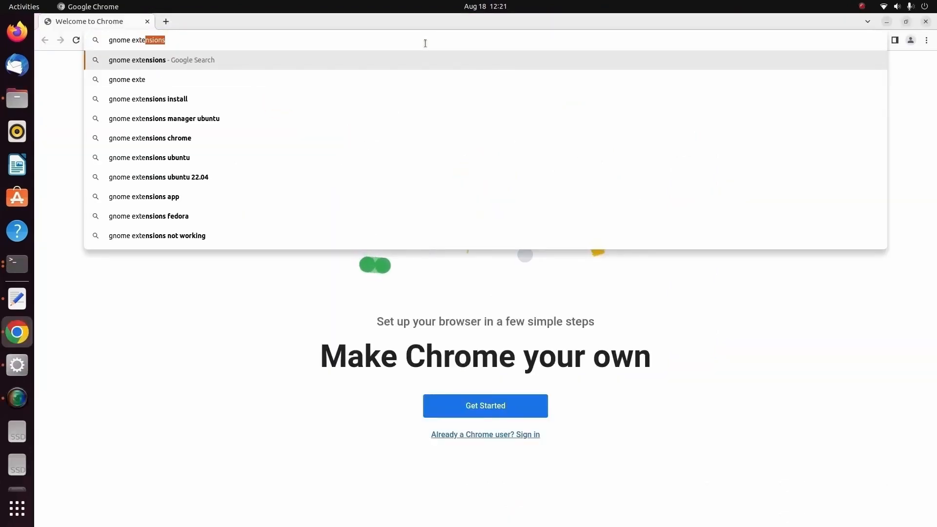
key("Return")
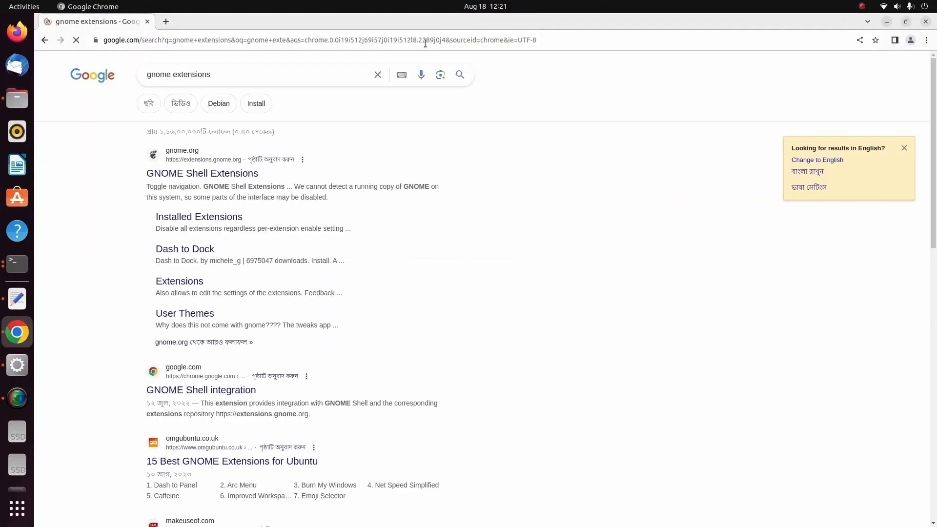
left_click(826, 161)
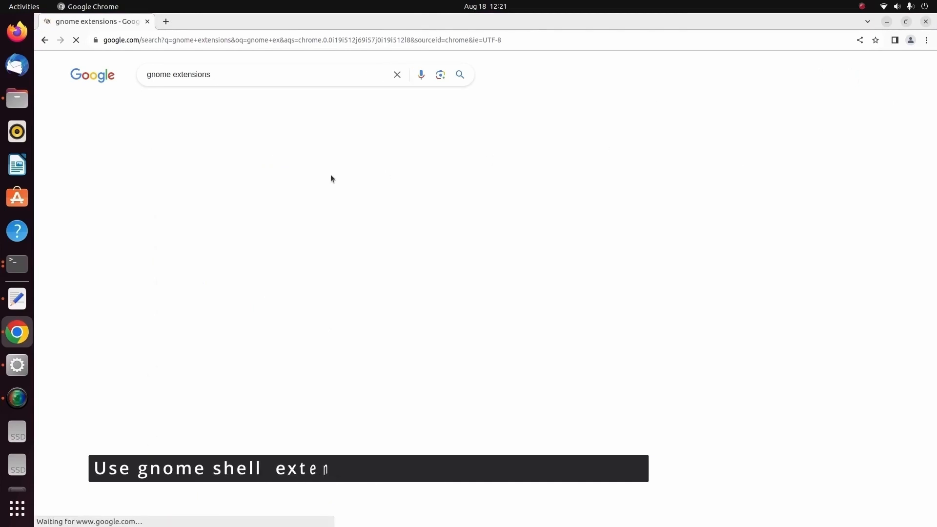
left_click(193, 173)
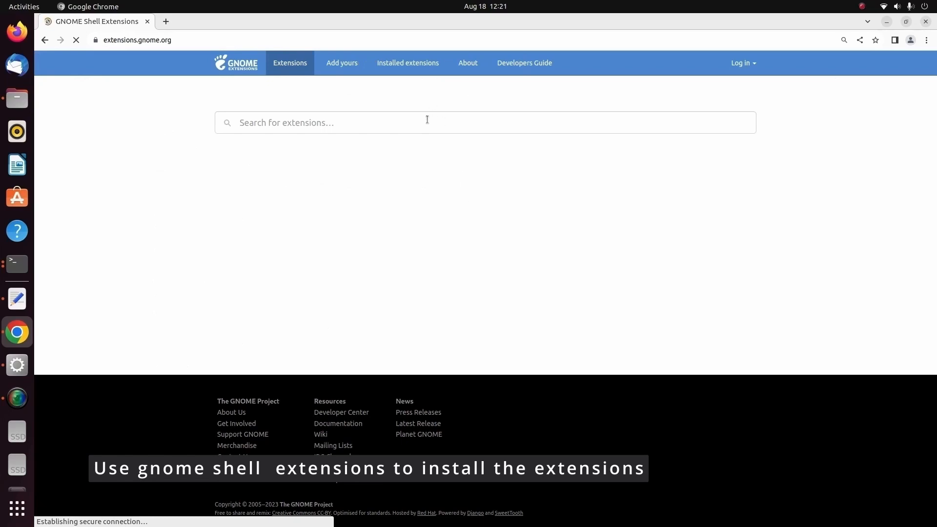
Add the GNOME Shell integration extension to Chrome from its web store page and dismiss the notice.
left_click(339, 138)
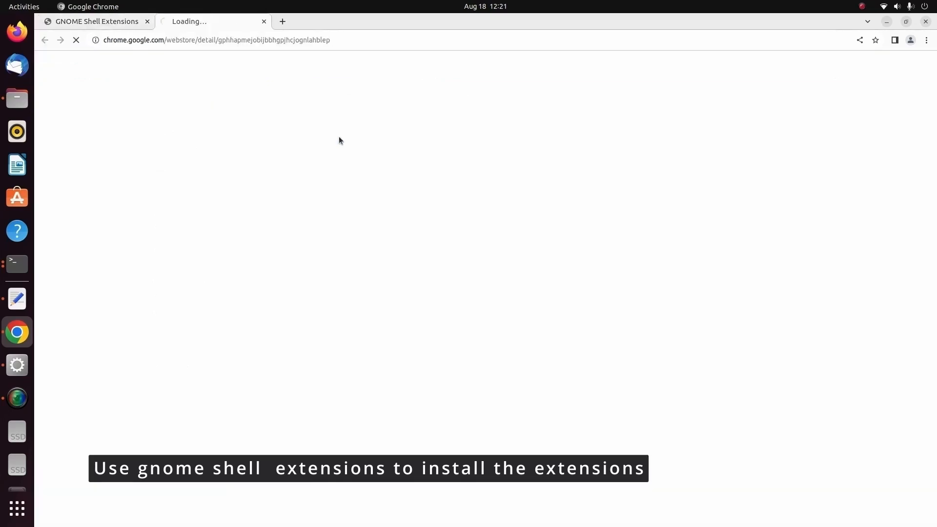
left_click(147, 21)
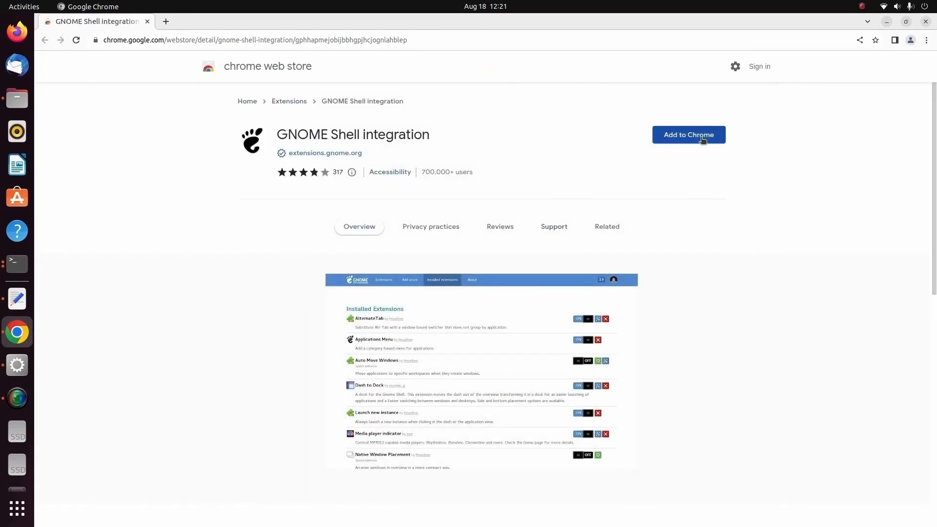
left_click(701, 136)
left_click(563, 151)
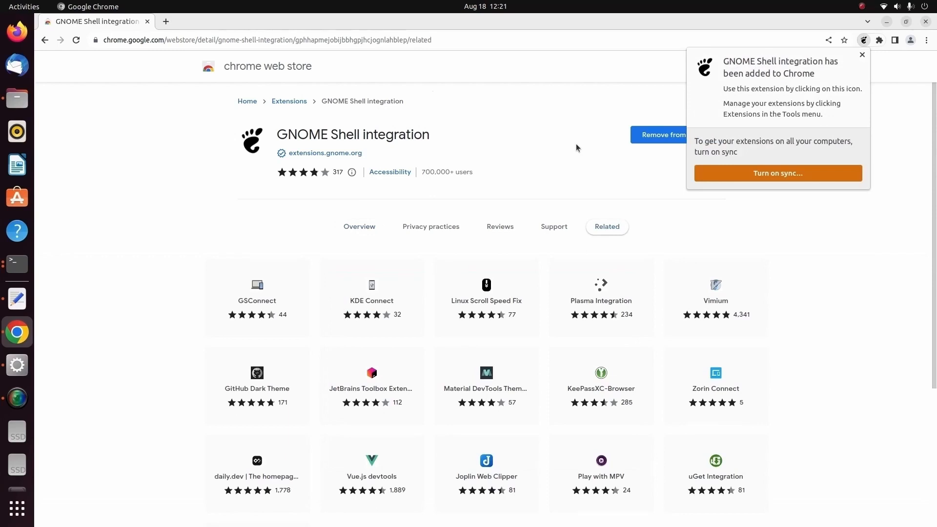
left_click(862, 55)
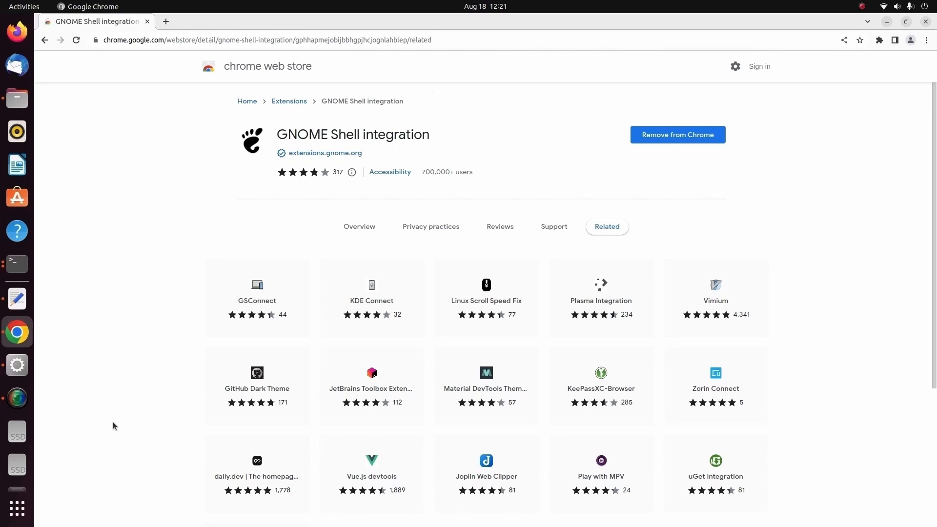
Open the extensions site through GNOME Shell integration, view the User Themes page and return to the list.
left_click(879, 41)
left_click(803, 115)
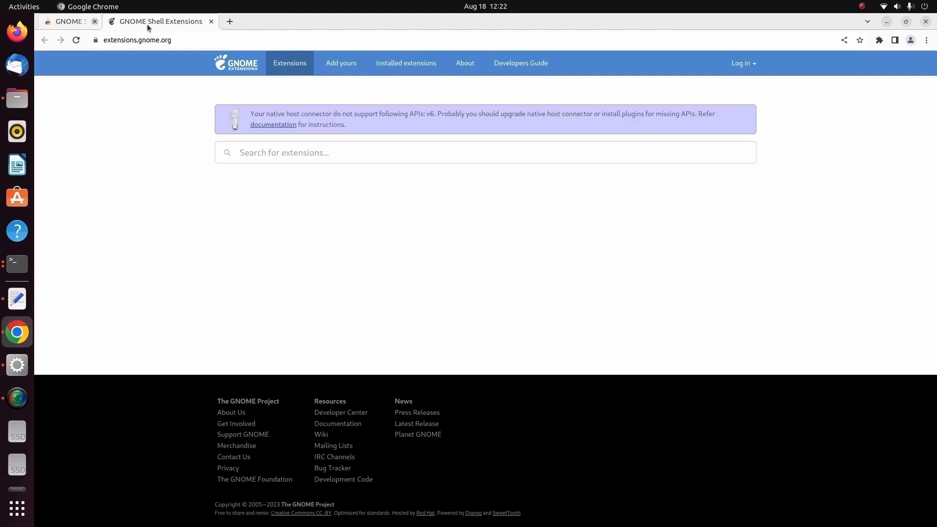
left_click(147, 22)
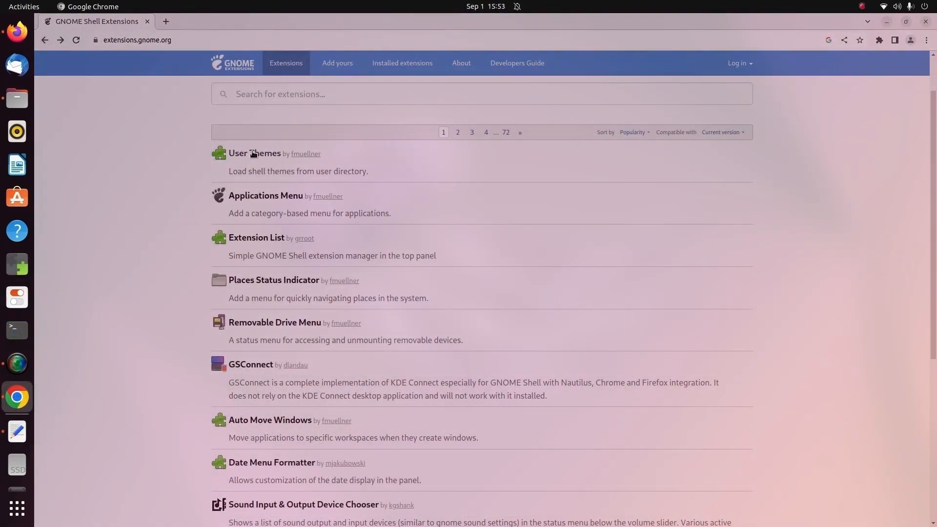
left_click(258, 154)
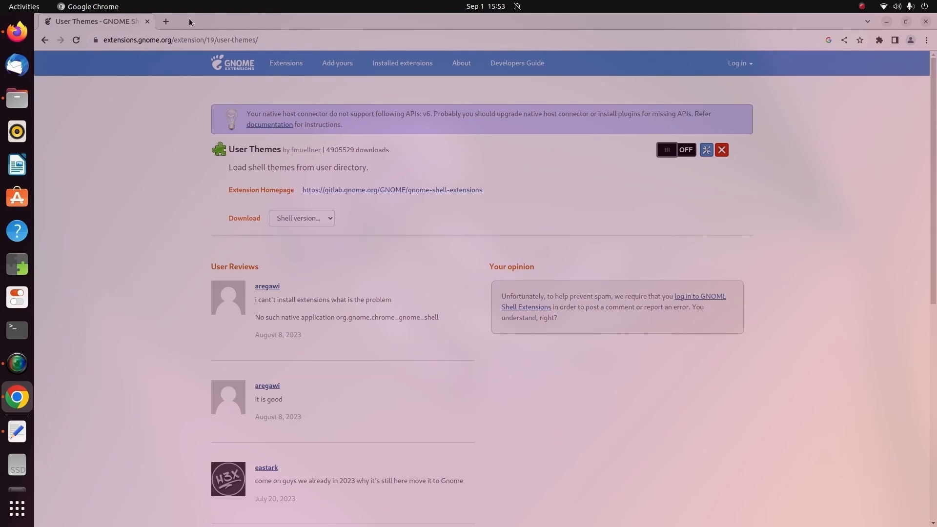
left_click(45, 40)
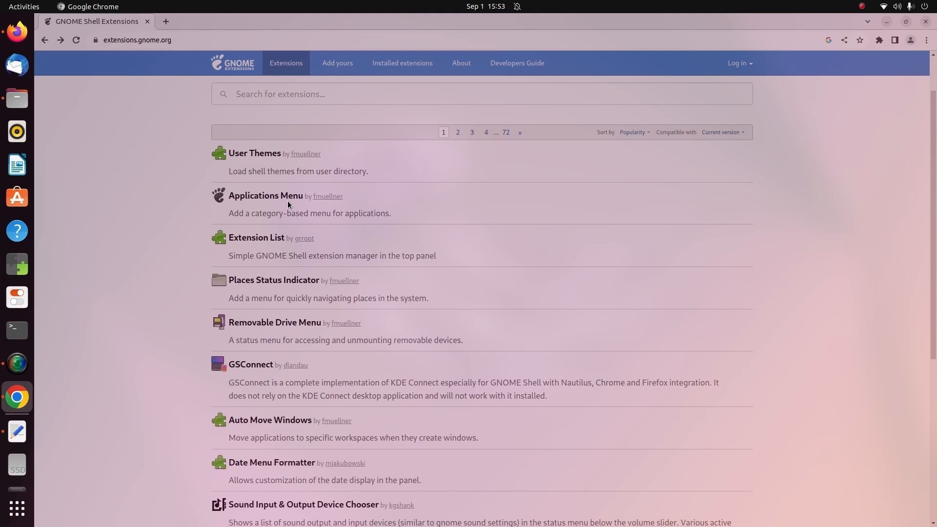
Search the extensions site for "blur my shell", view the Blur my Shell page and return to the results.
left_click(336, 96)
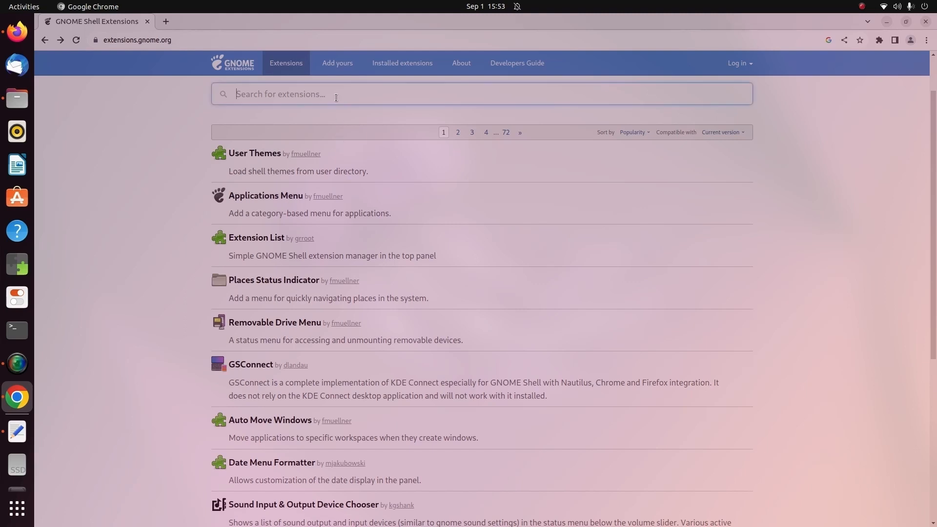
type("blur my shell")
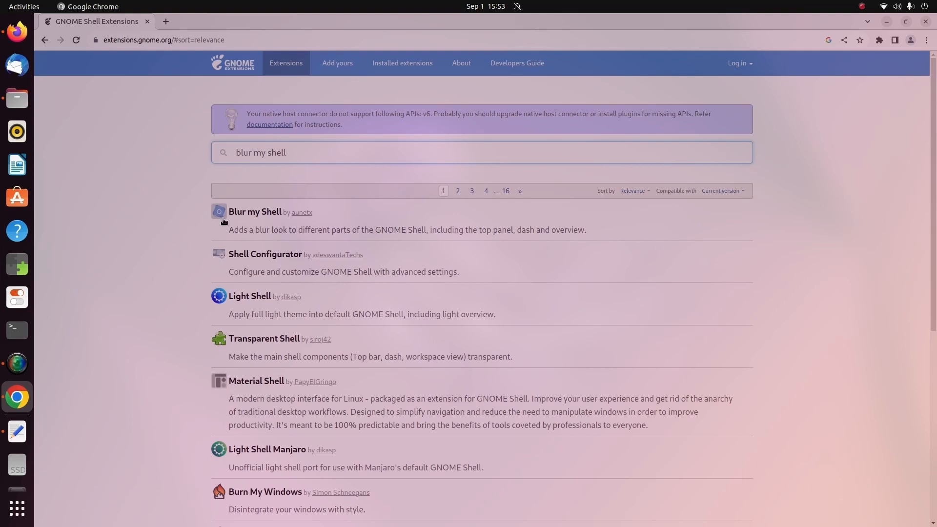
left_click(255, 212)
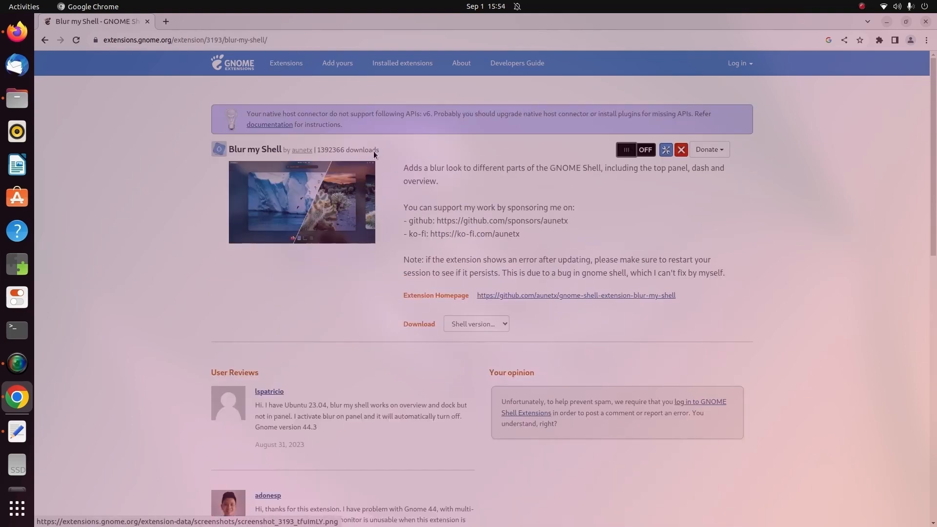
left_click(45, 40)
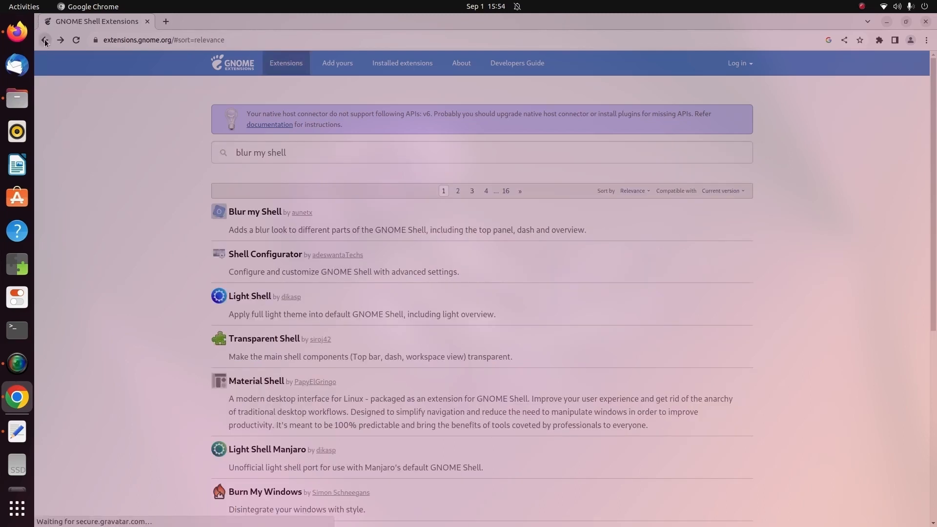
Search the GNOME extensions site for "frippery", replacing the previous query, and follow it with a search for "just".
triple_click(347, 153)
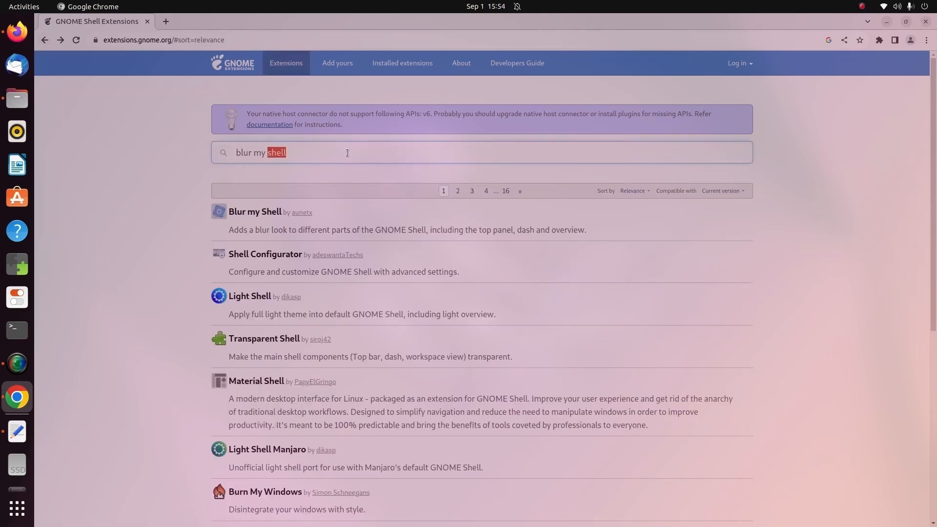
key("BackSpace")
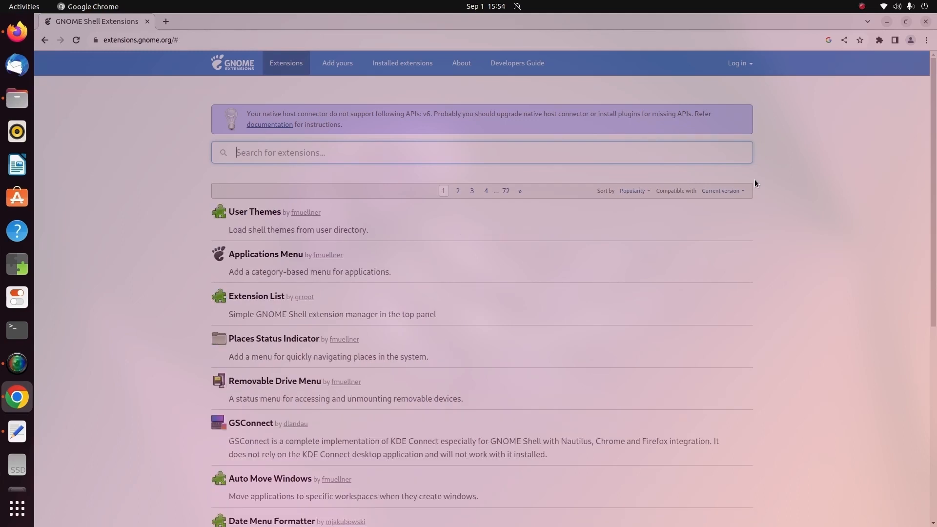
type("frippery")
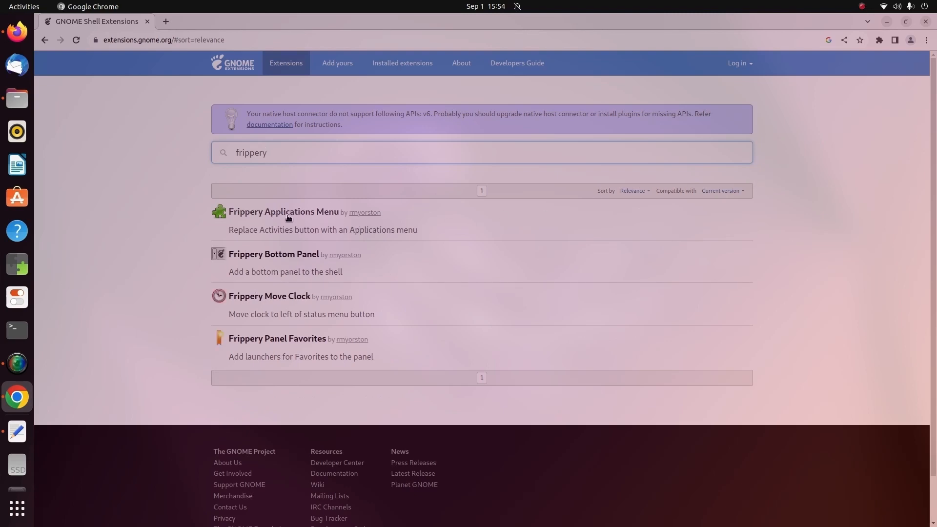
double_click(303, 154)
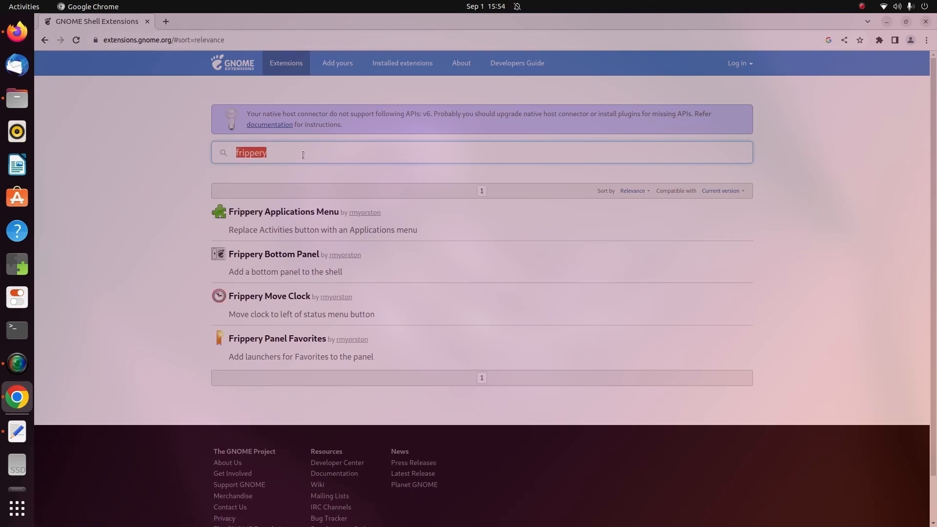
key("BackSpace")
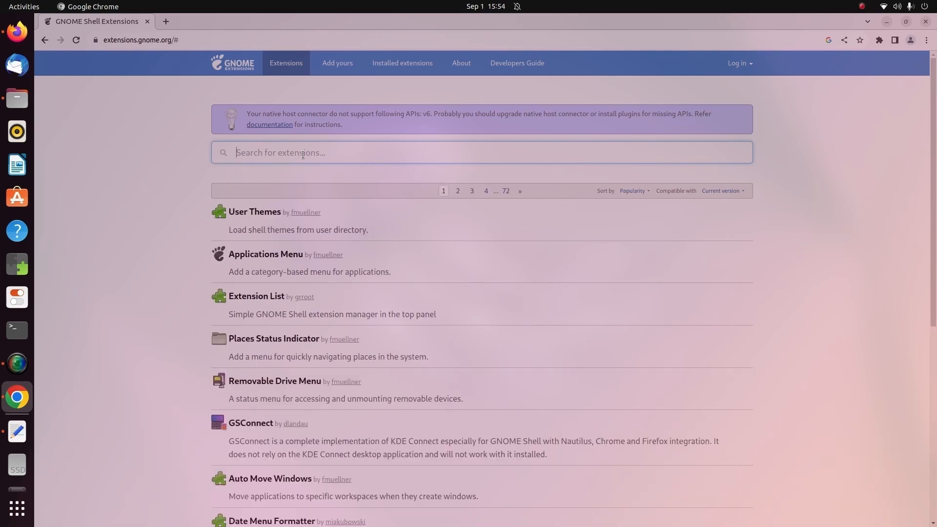
type("just")
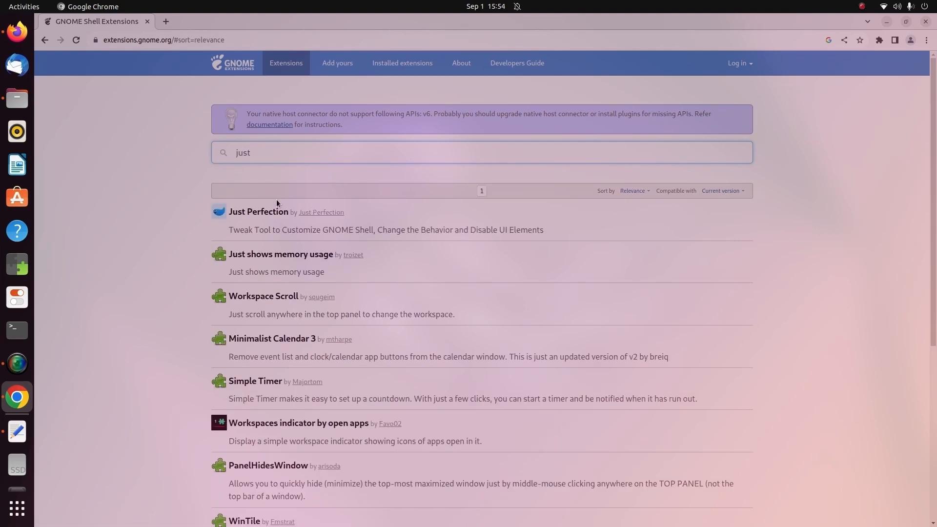
Search the extensions site for "app icons" and clear the query.
double_click(283, 155)
key("BackSpace")
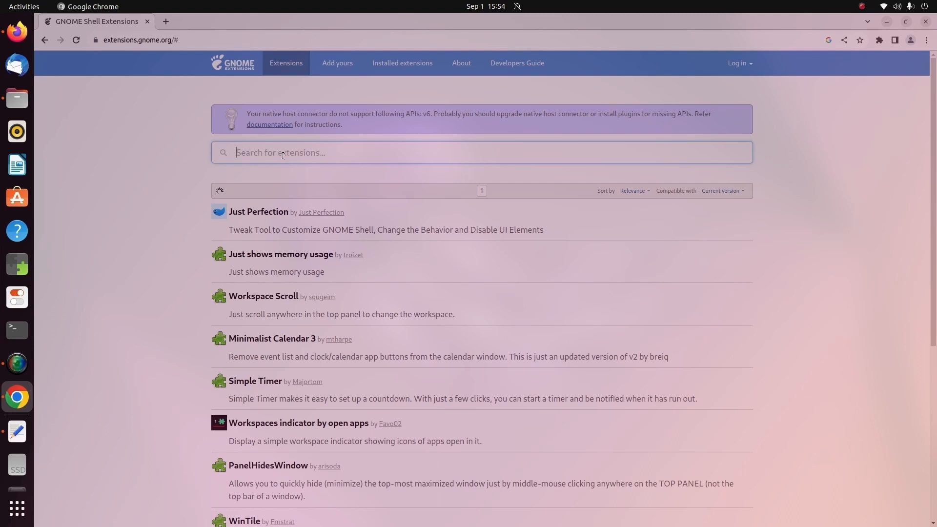
type("app icons")
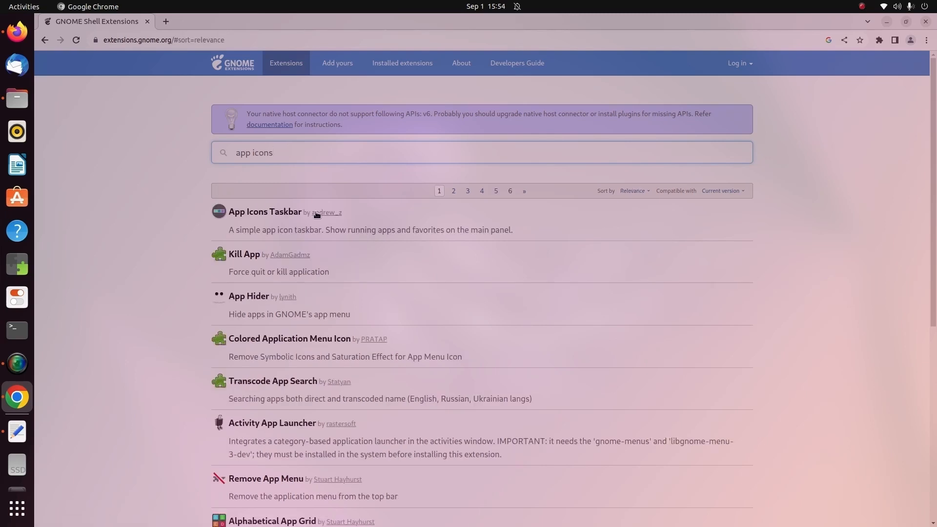
triple_click(299, 150)
key("BackSpace")
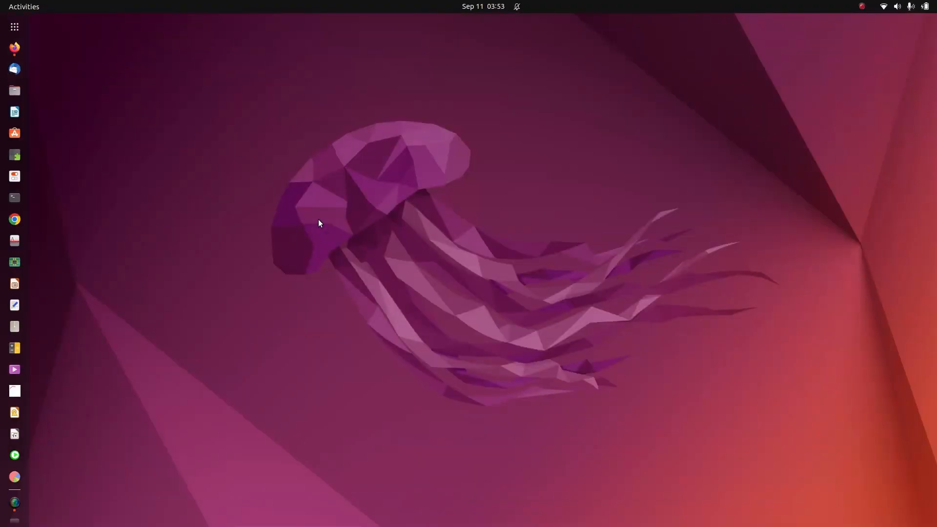
Switch to the Extensions app, make its window taller and move it to the middle of the desktop.
left_click(16, 27)
type("ex")
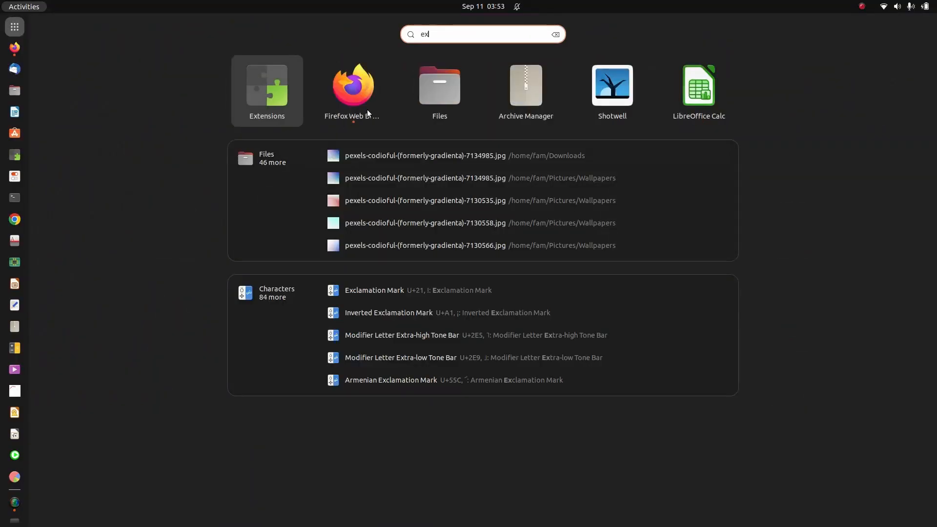
left_click(265, 86)
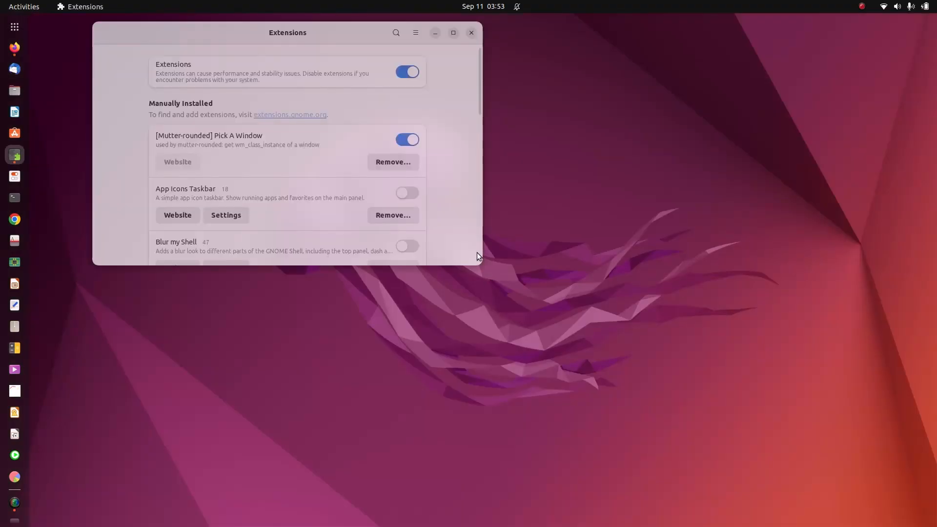
left_click_drag(464, 264, 502, 442)
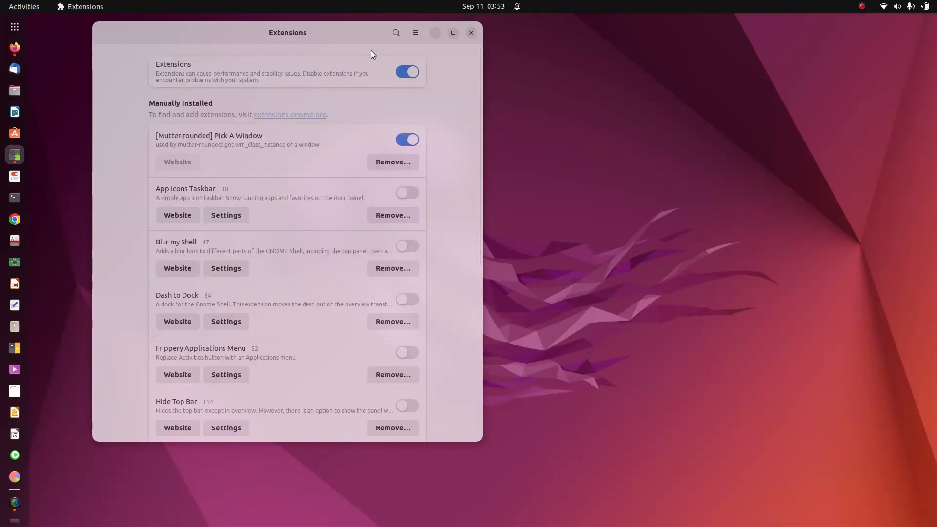
left_click_drag(362, 35, 564, 57)
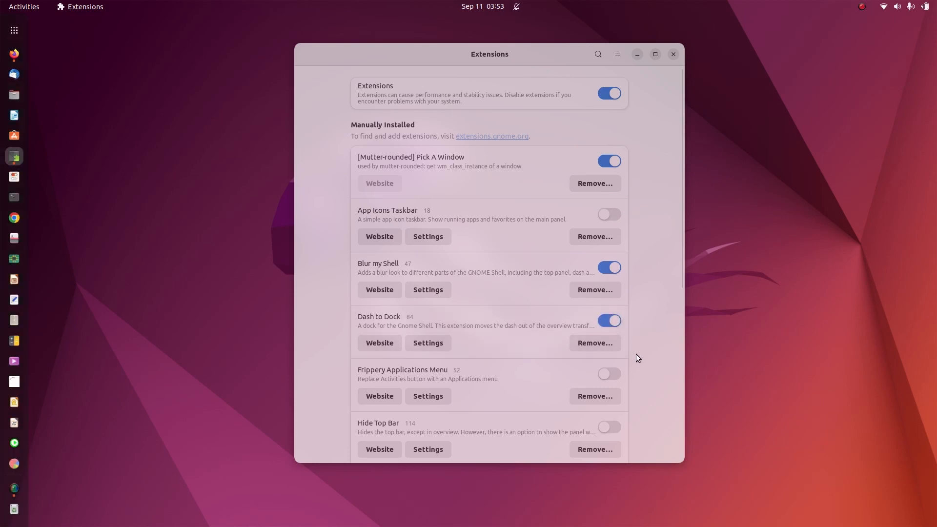
Enable the Blur my Shell, Dash to Dock, Frippery Applications Menu, User Themes and Just Perfection extensions.
scroll(613, 377, "down", 3)
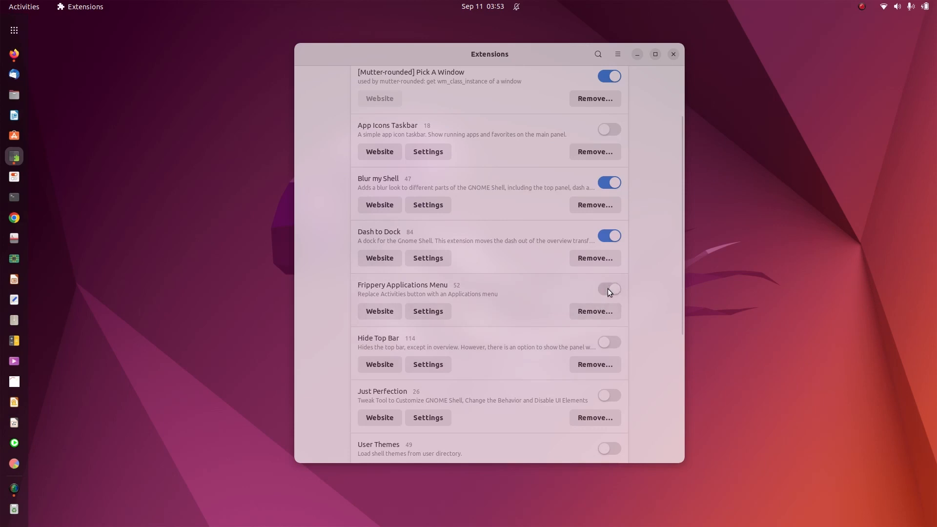
scroll(633, 358, "down", 3)
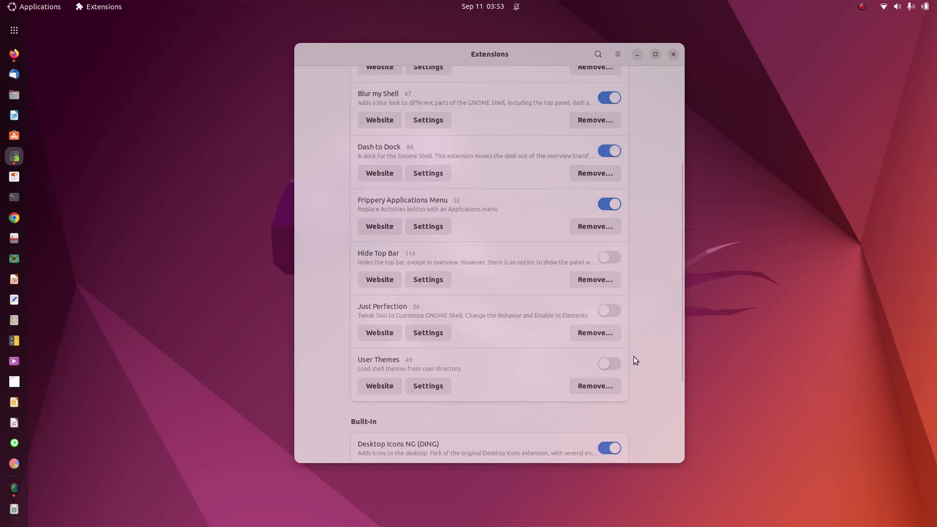
left_click(612, 364)
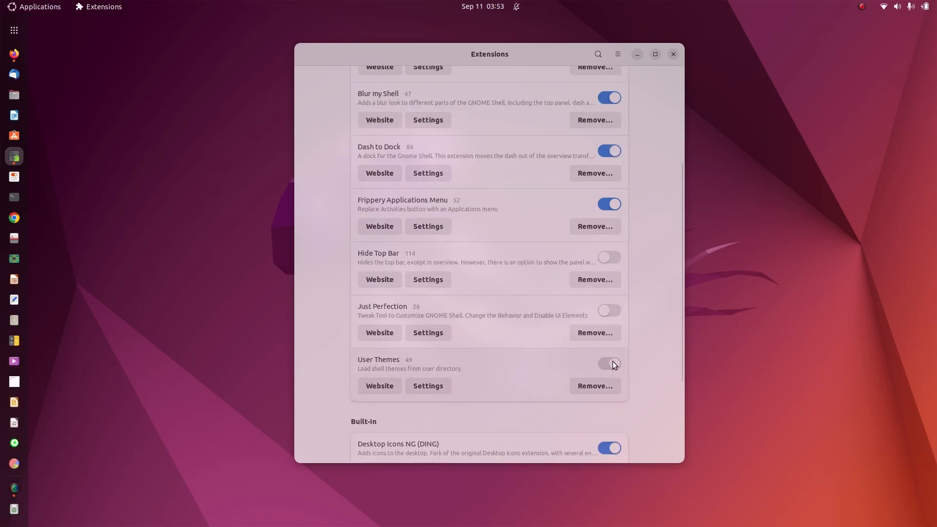
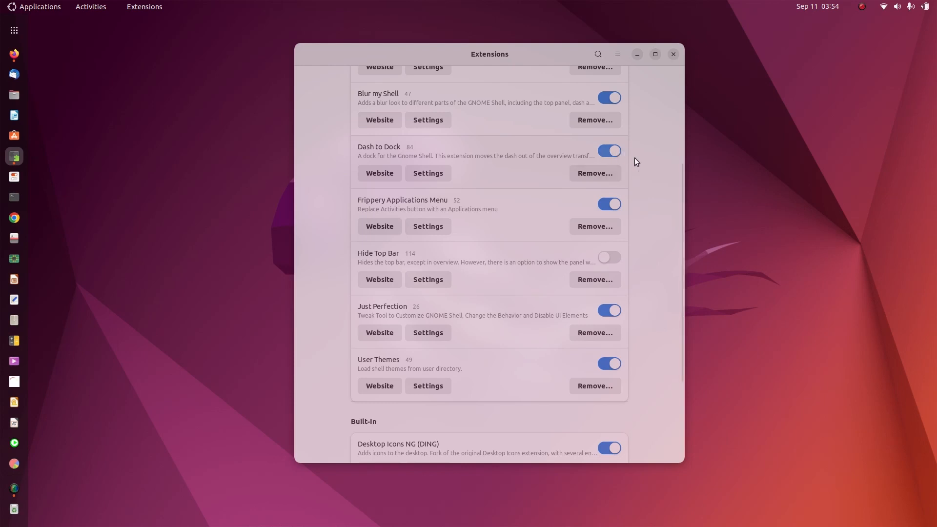
In the Dash to Dock settings, turn off panel mode and set the dock's position on screen to Top.
scroll(636, 162, "up", 2)
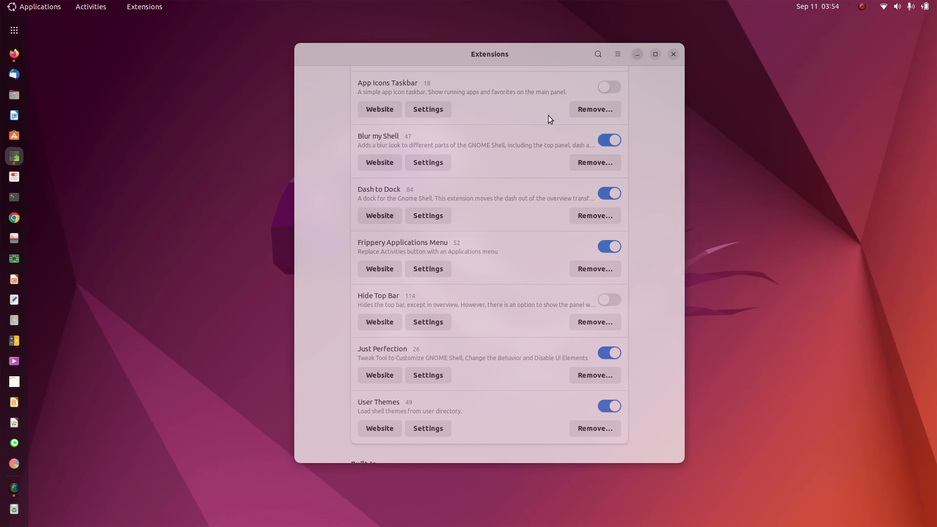
left_click(428, 216)
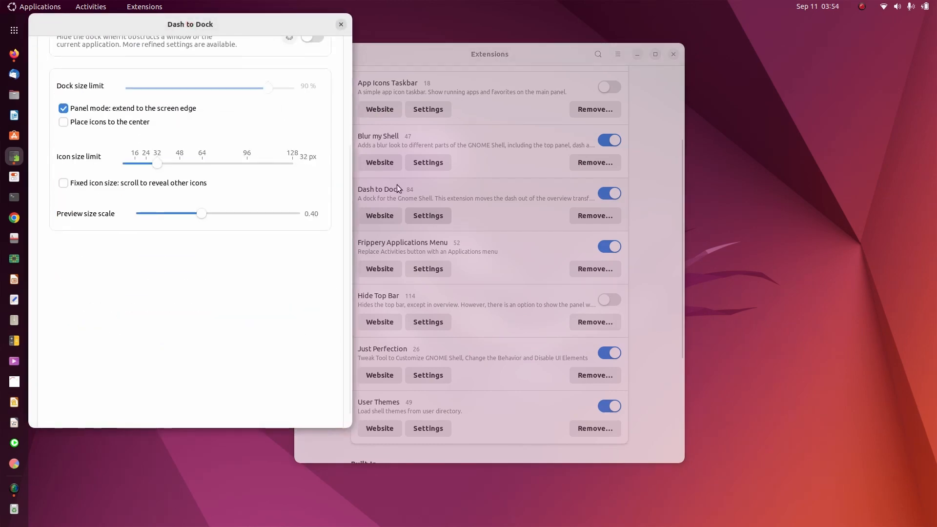
left_click_drag(246, 23, 543, 79)
scroll(629, 359, "up", 5)
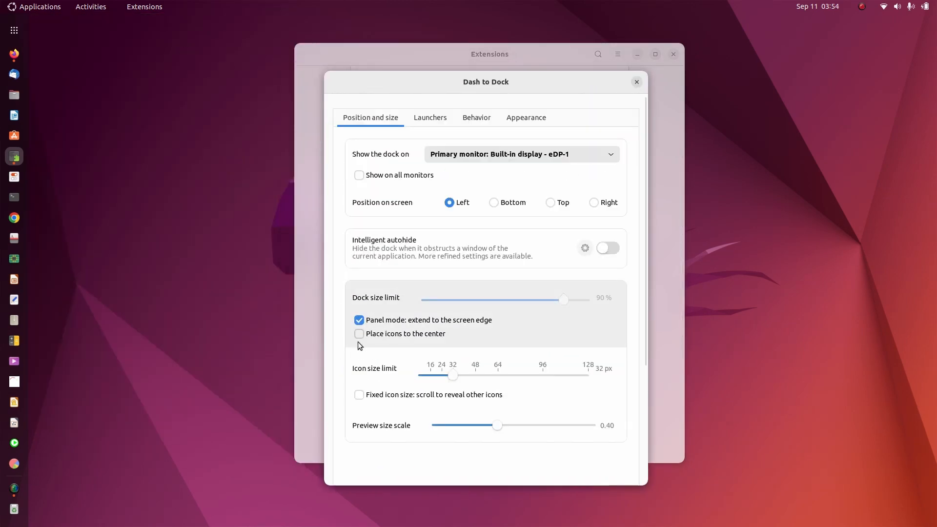
left_click(359, 321)
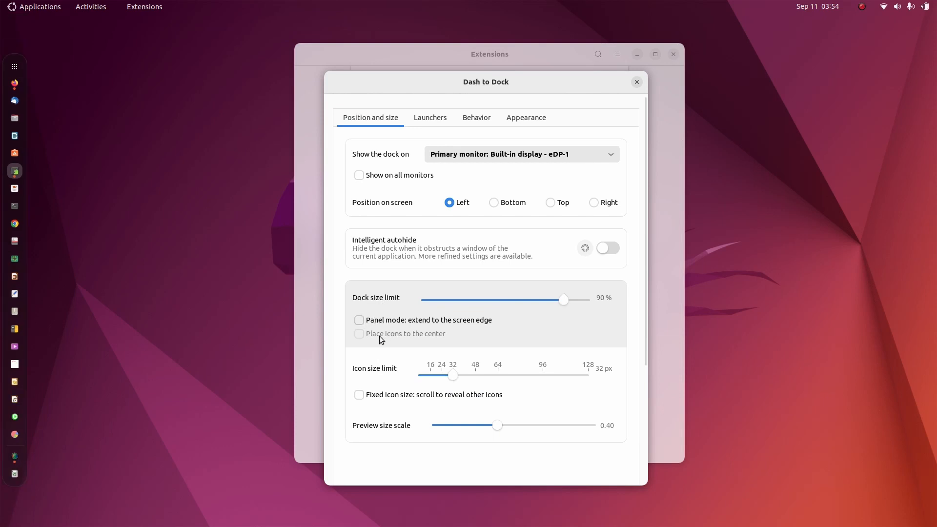
left_click(368, 321)
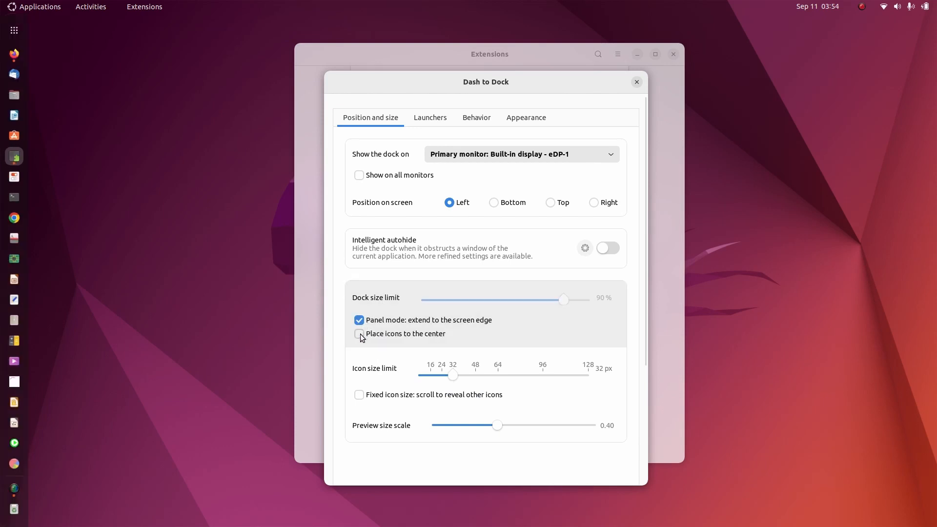
left_click(367, 322)
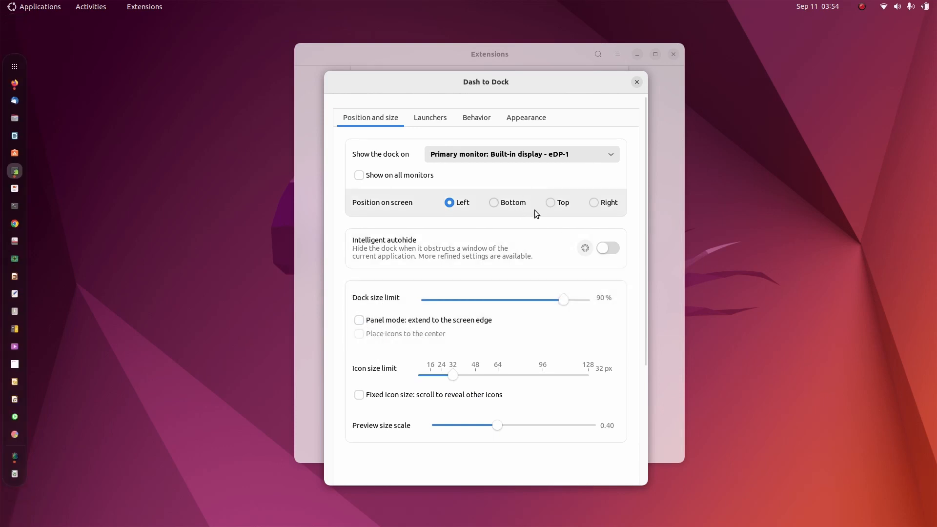
left_click(551, 204)
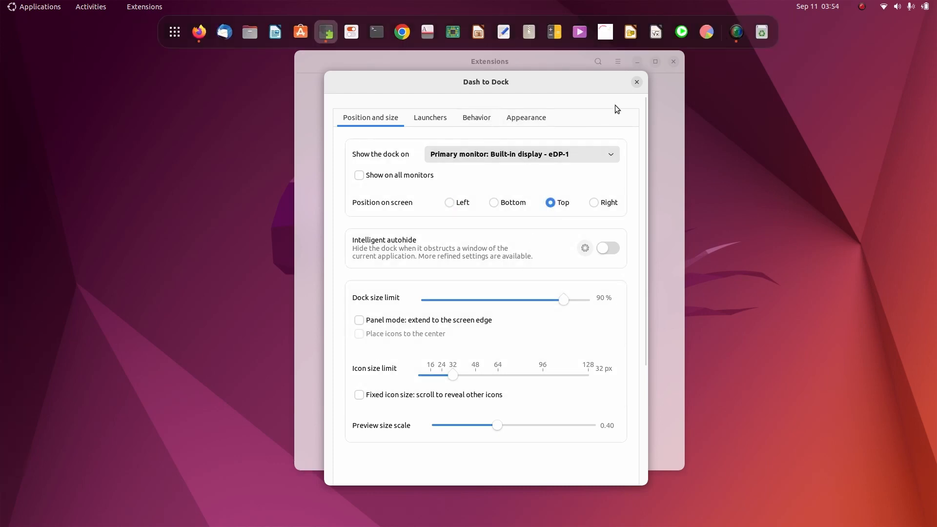
left_click(637, 83)
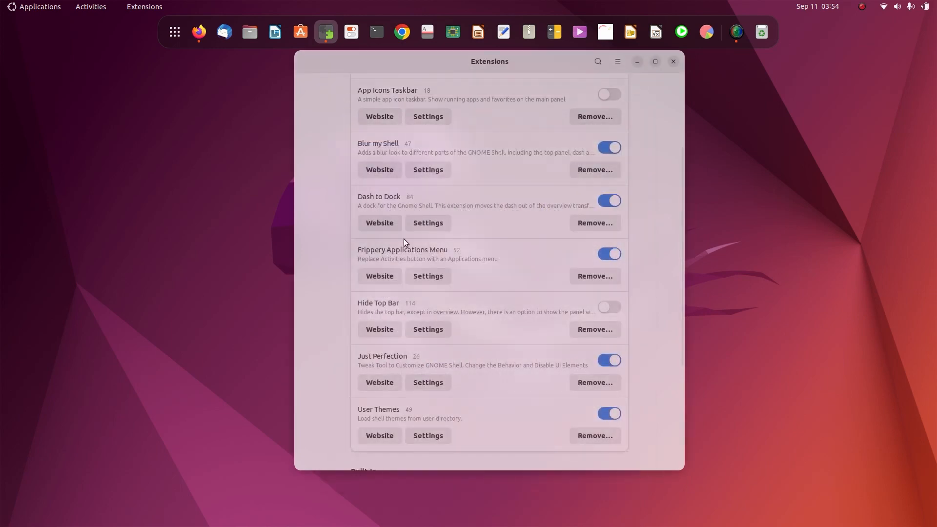
Set Dash to Dock's icon size limit to 24 px and close the Extensions app.
left_click(447, 228)
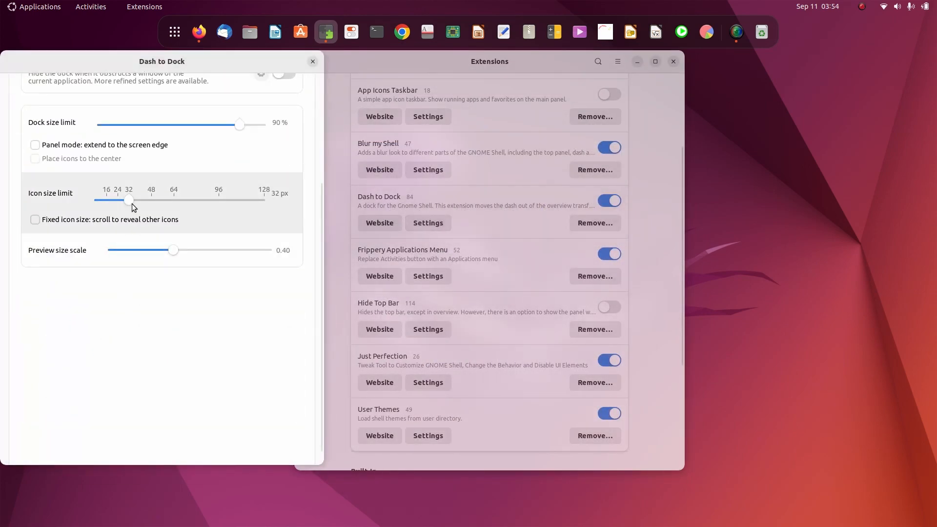
left_click_drag(119, 200, 118, 201)
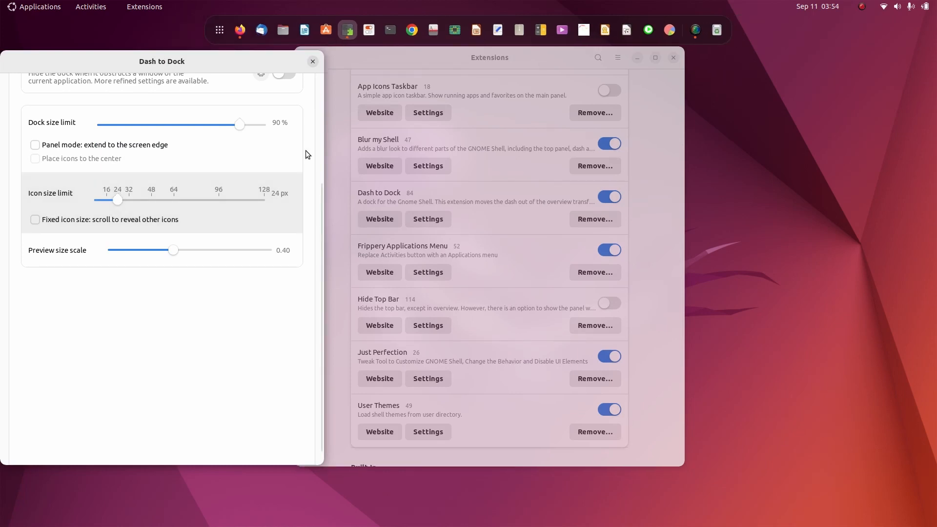
left_click(313, 61)
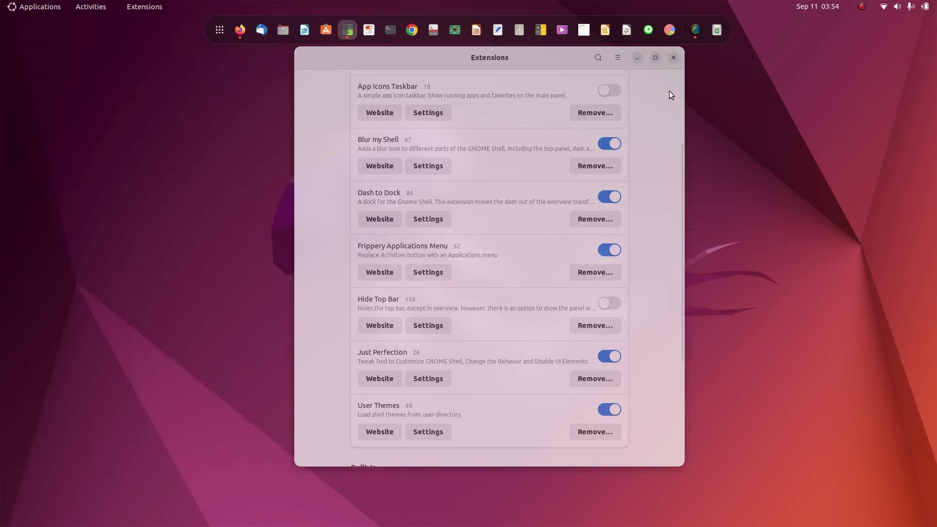
left_click(672, 58)
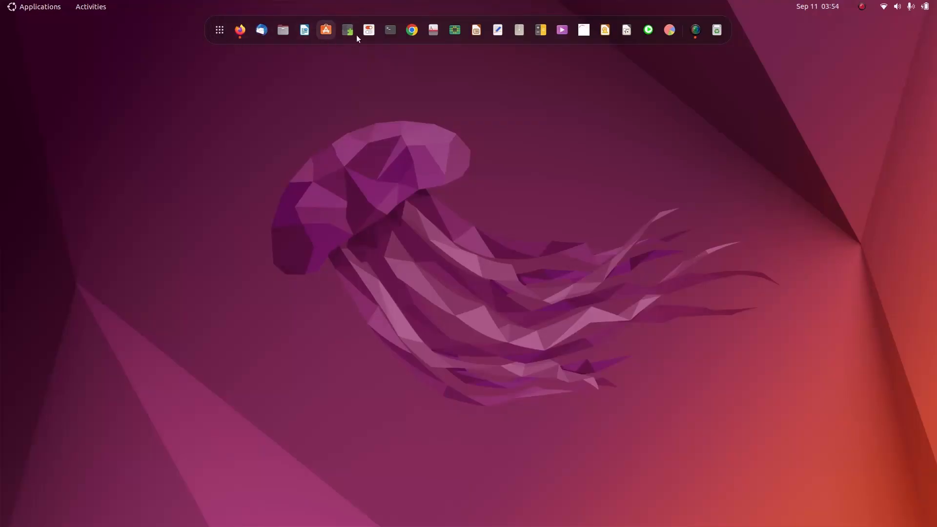
Open the Tweaks app and set the Applications theme to WhiteSur-Light in its appearance settings.
left_click(220, 30)
type("twe")
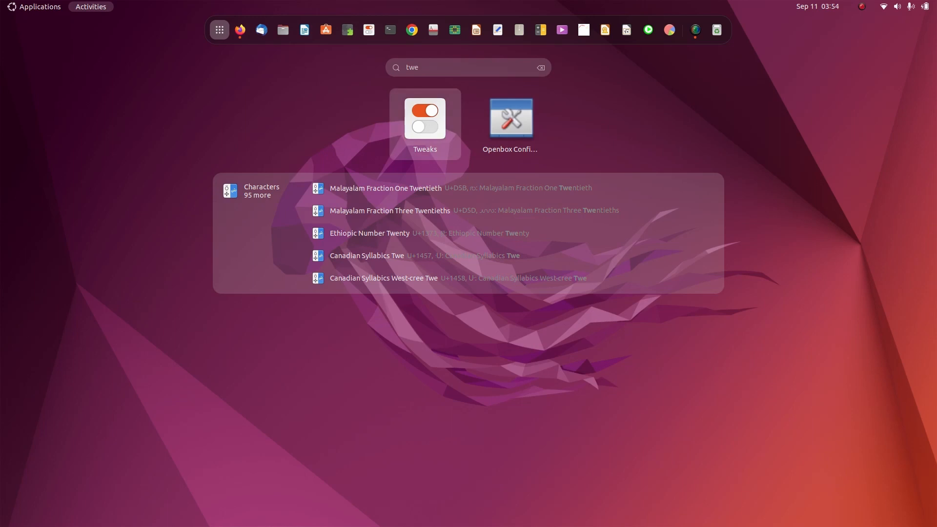
left_click(435, 95)
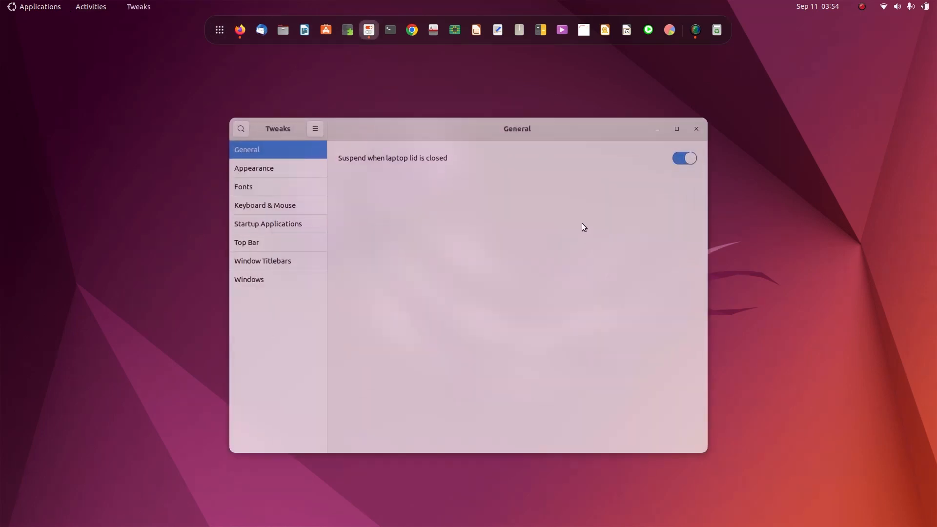
left_click(284, 175)
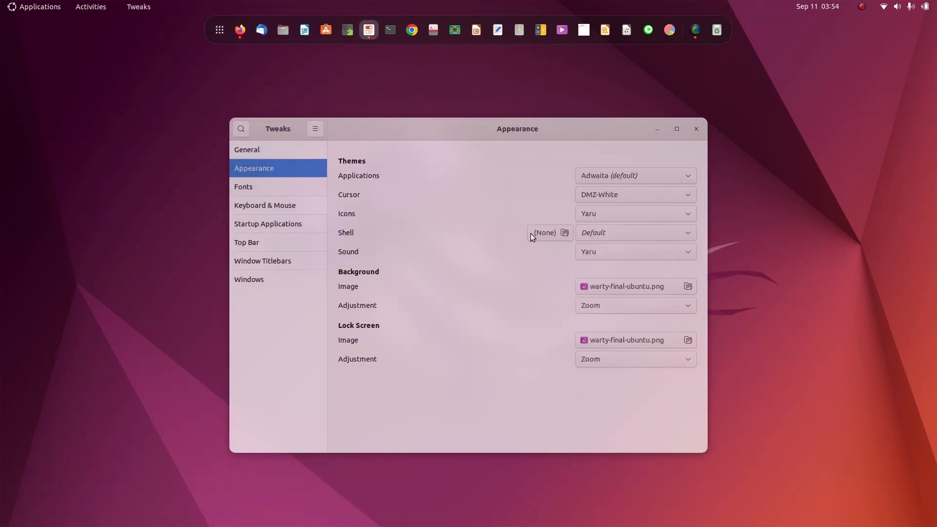
left_click(654, 176)
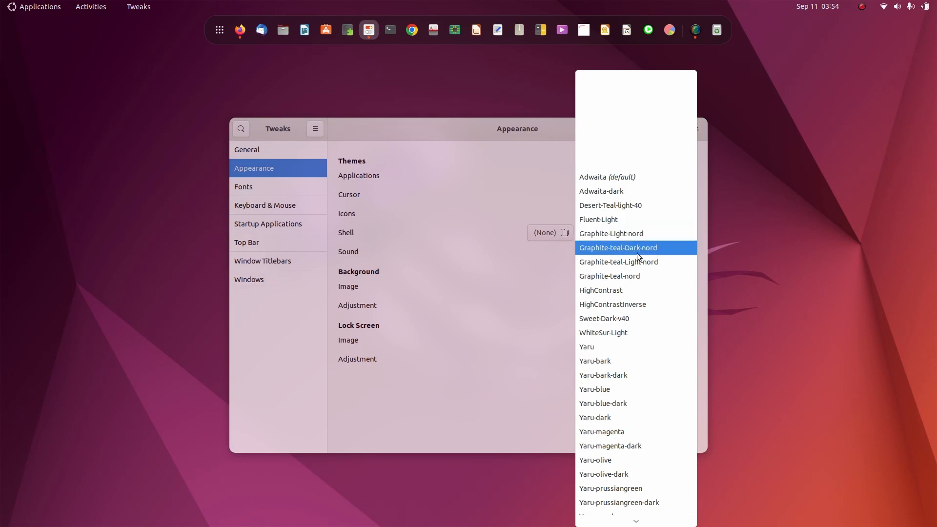
left_click(649, 336)
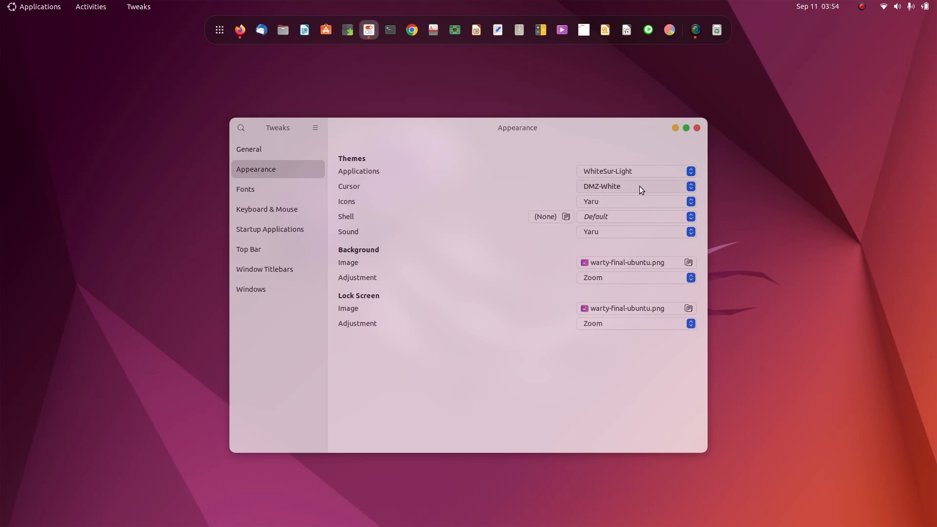
Set the Icons theme to Fluent-light in the Tweaks appearance settings.
left_click(654, 201)
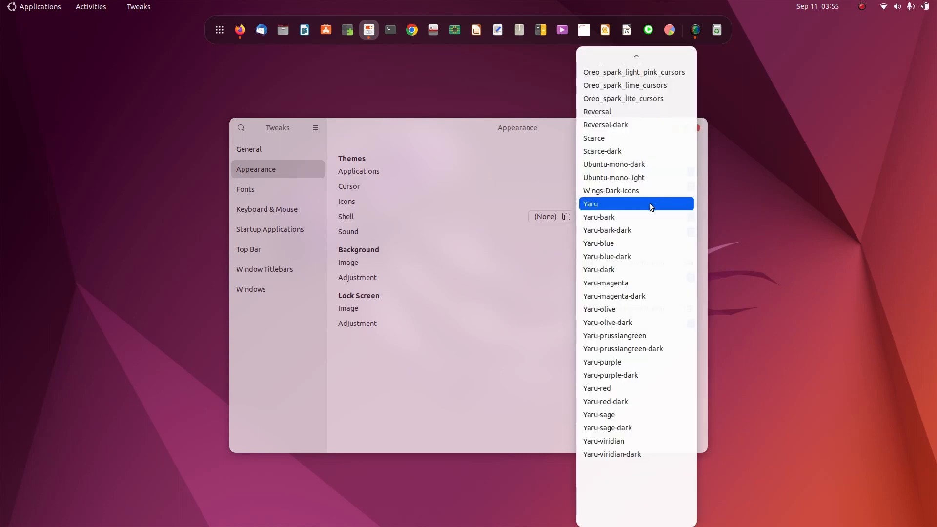
scroll(634, 204, "up", 1)
scroll(641, 195, "up", 6)
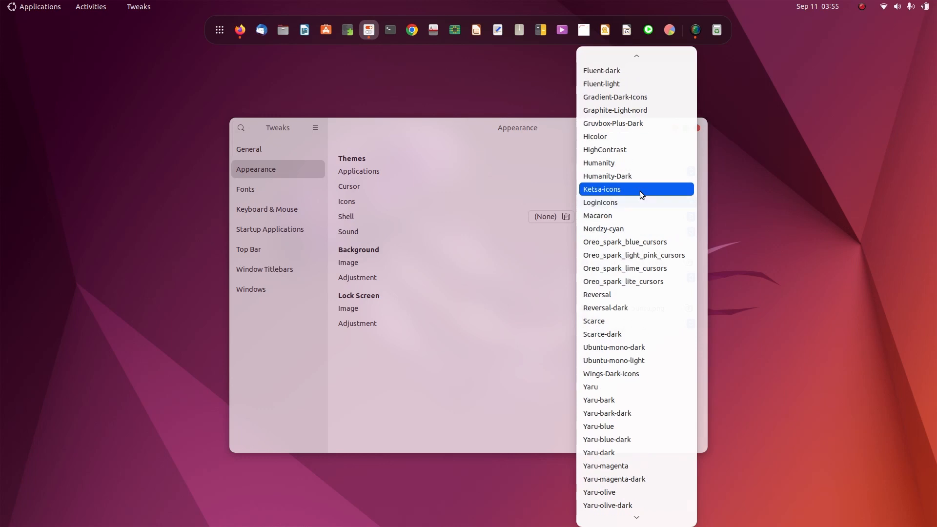
left_click(639, 191)
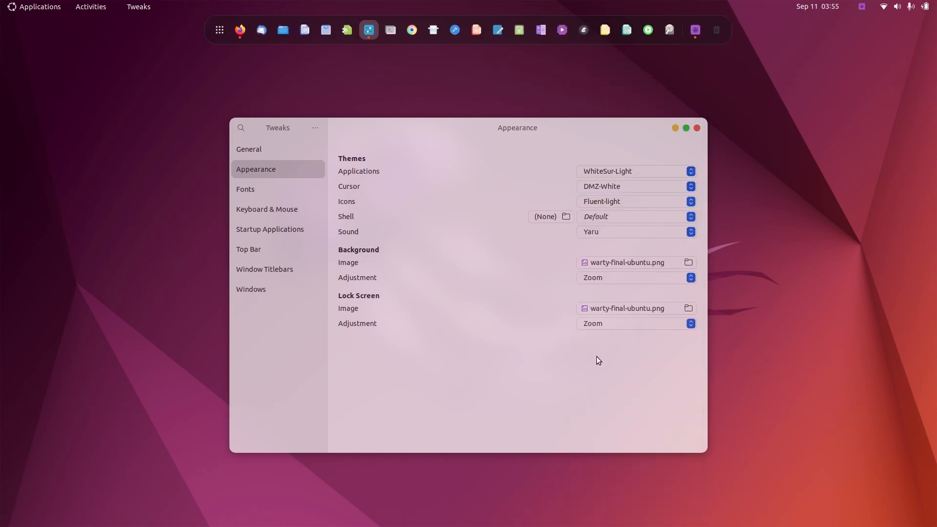
Set the Shell theme to Marble-blue-light and close Tweaks after previewing the system menu.
left_click(632, 216)
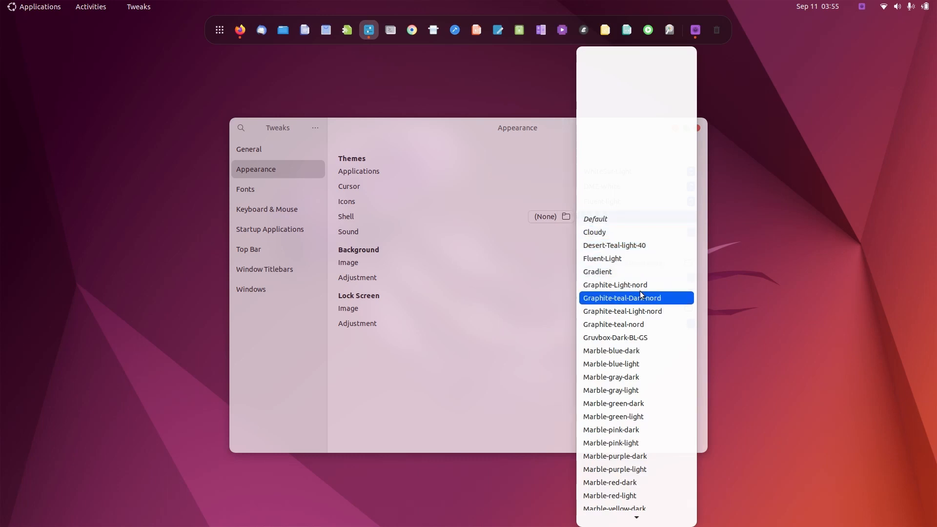
scroll(639, 290, "down", 3)
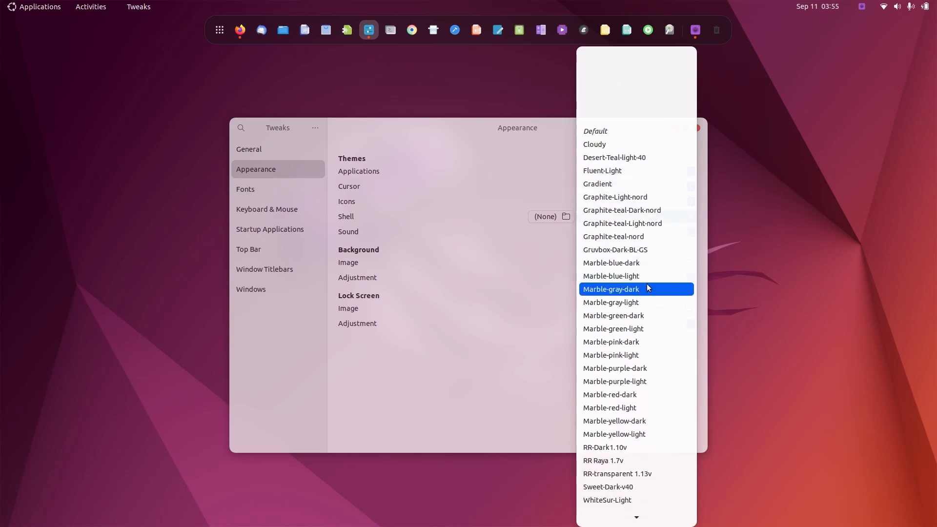
left_click(646, 276)
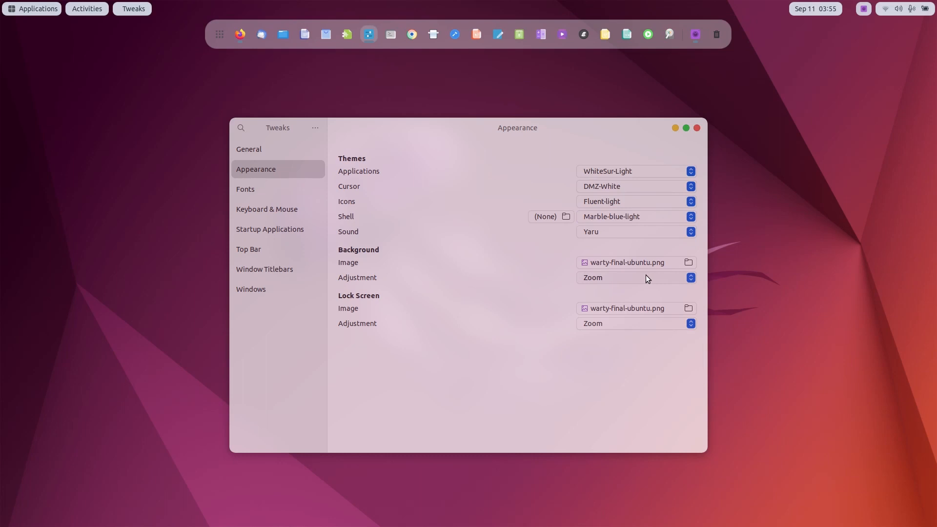
left_click(903, 11)
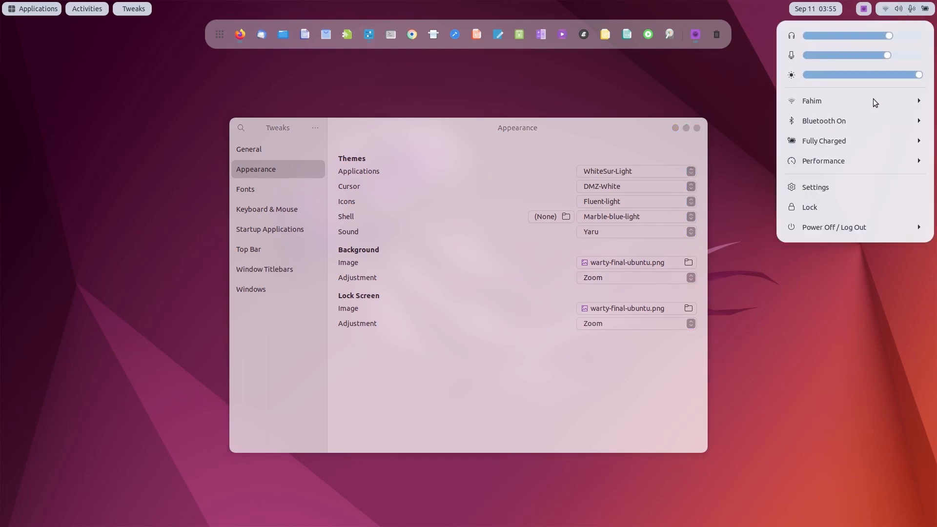
left_click(621, 373)
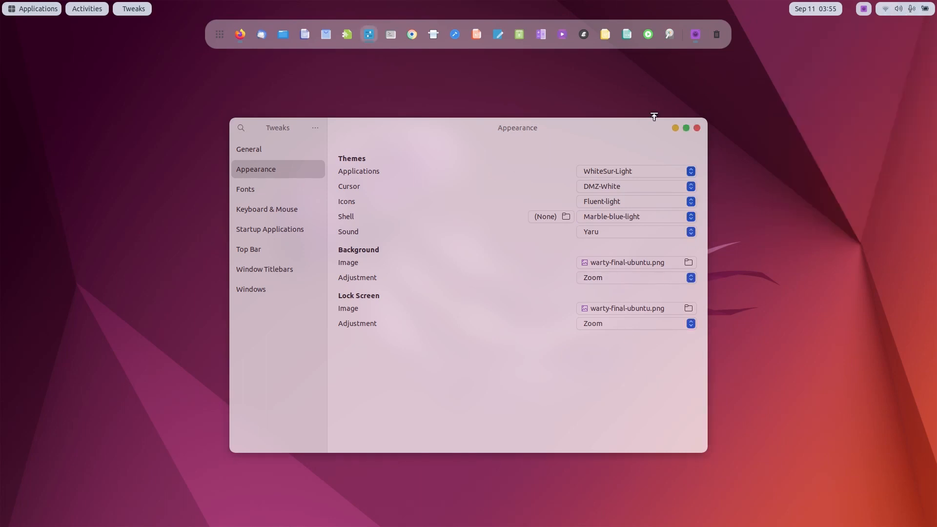
left_click(696, 128)
Open Files, set pexels-codioful-(formerly-gradienta)-7134985.jpg from the Downloads folder as the desktop wallpaper, and close the window.
key("super+e")
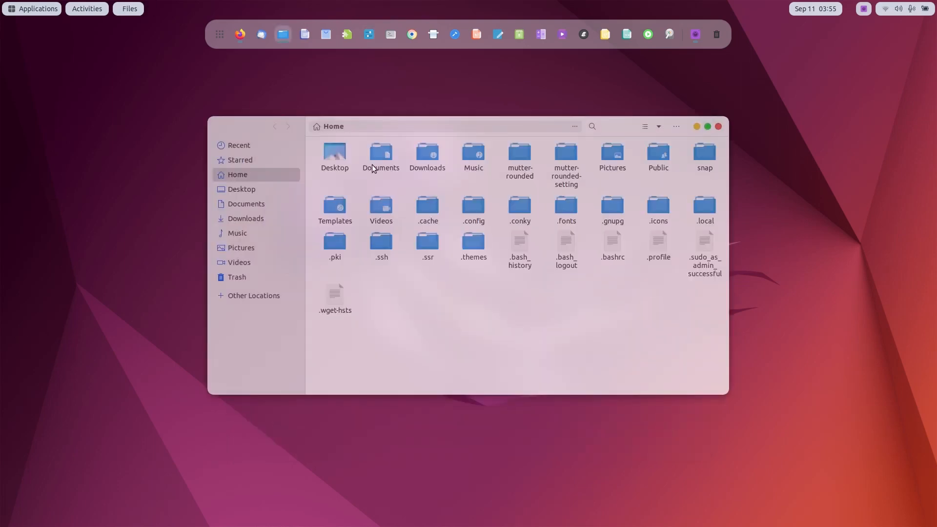
left_click(246, 217)
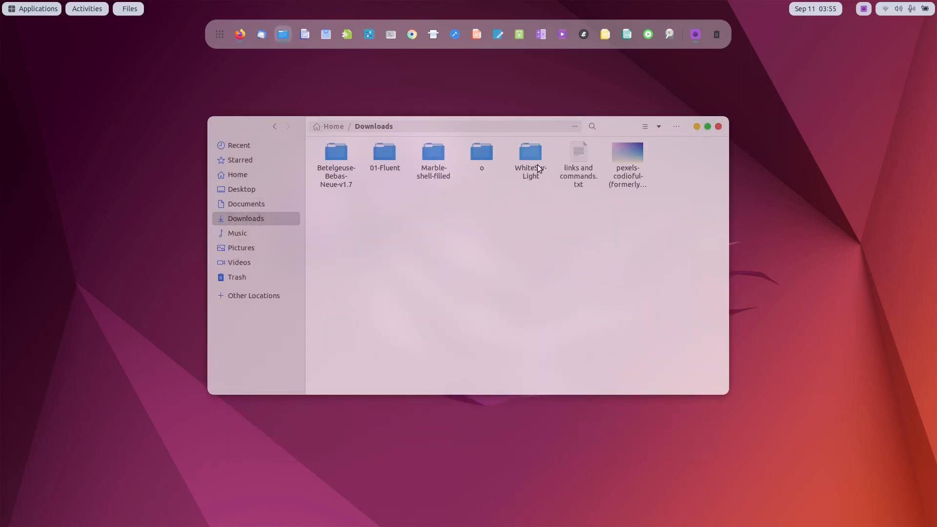
right_click(627, 159)
left_click(686, 275)
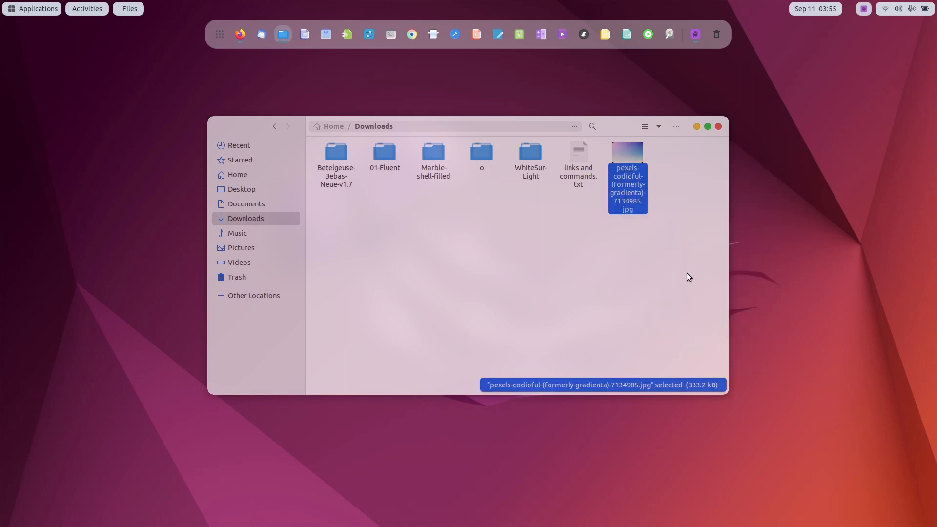
left_click(545, 170)
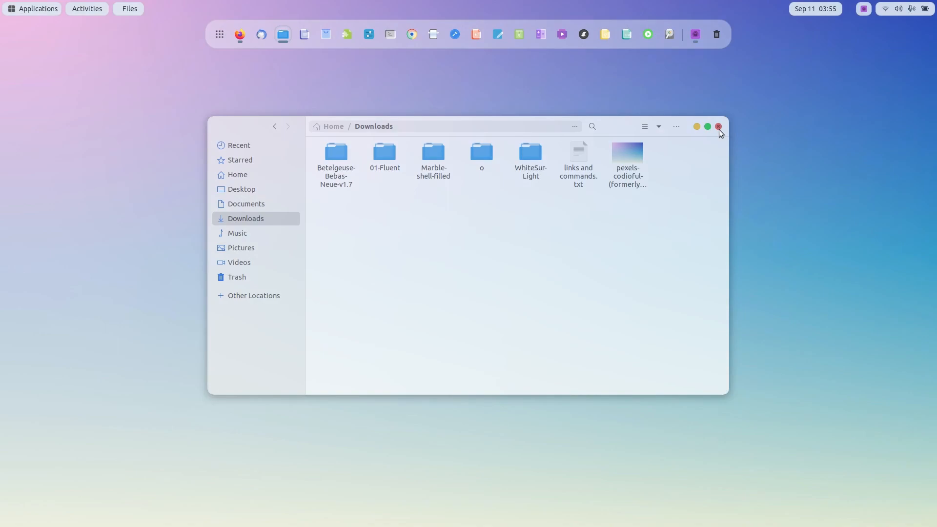
left_click(718, 127)
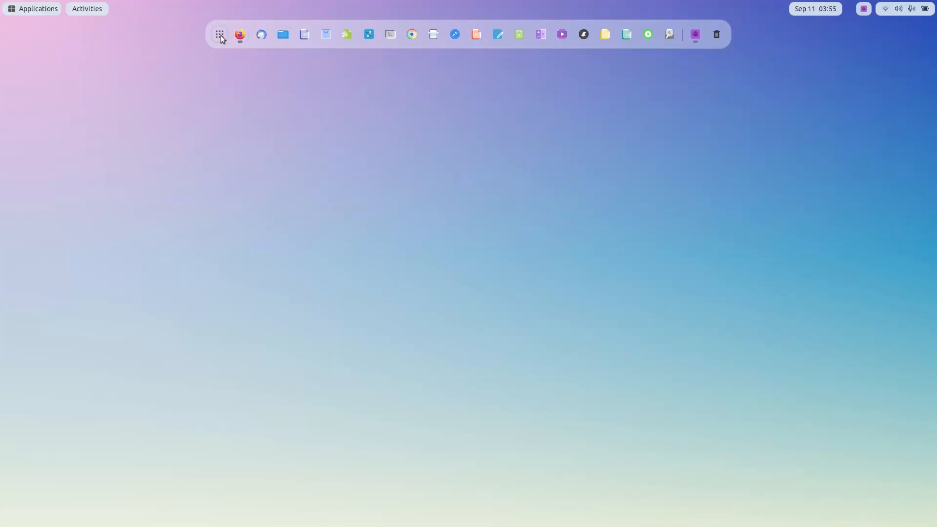
Launch Conky Manager from the list of installed applications.
left_click(219, 34)
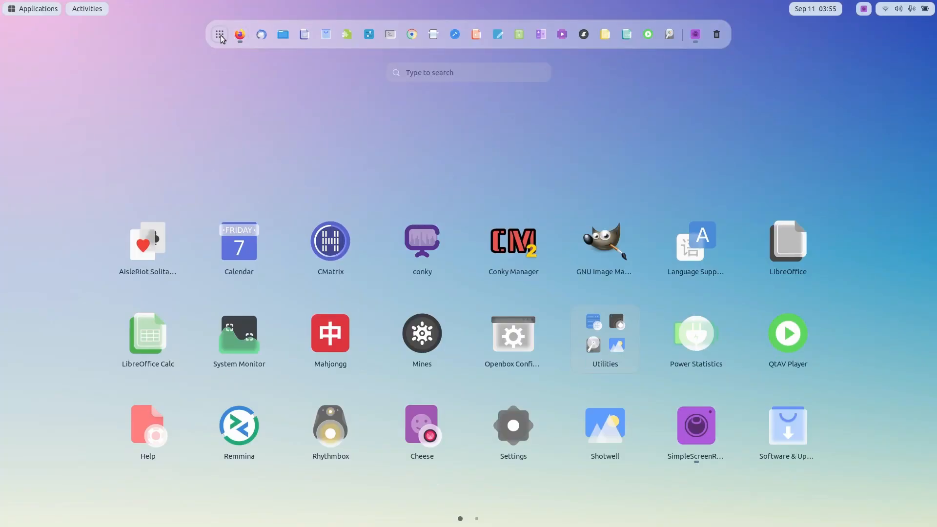
left_click(510, 242)
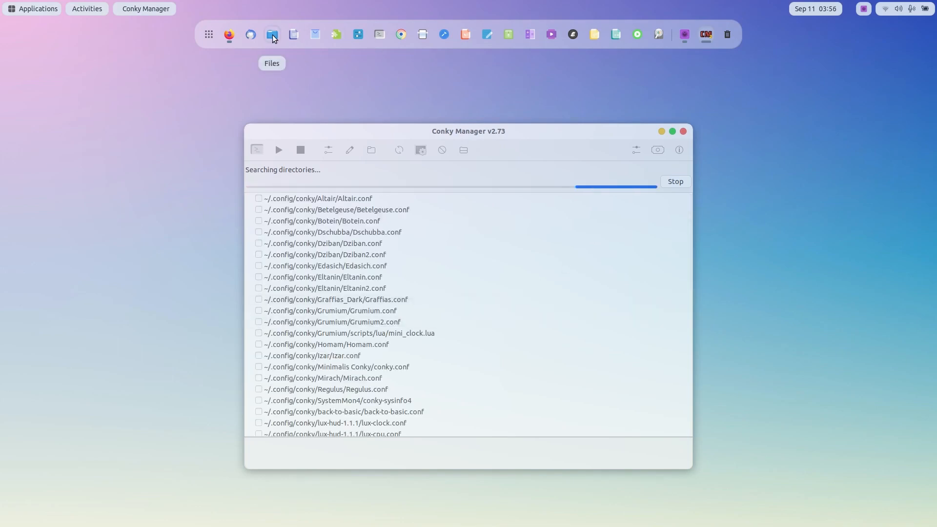
left_click(864, 9)
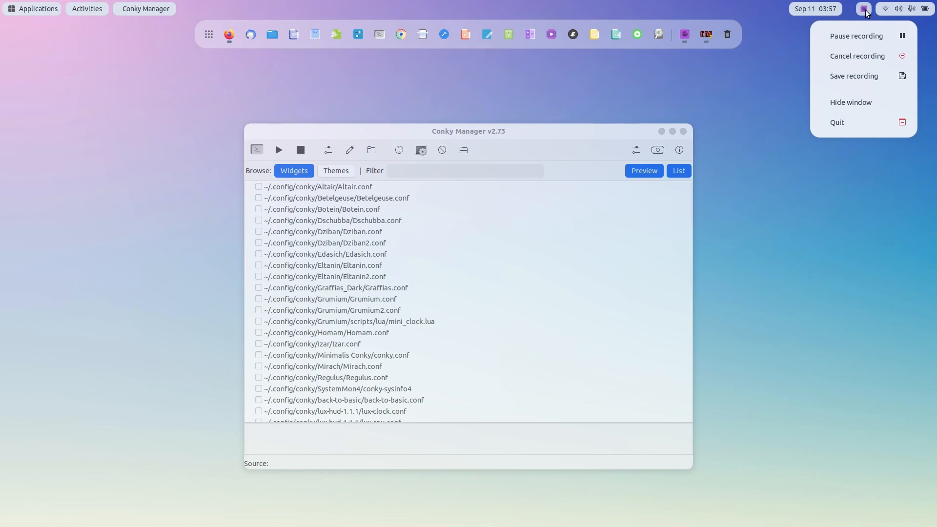
key("Down")
key("Escape")
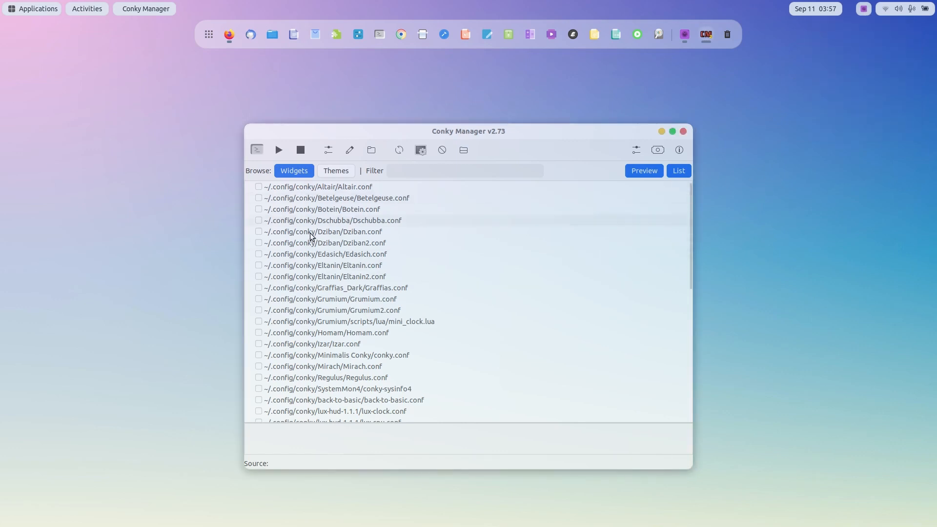
Open the Home folder in Files, check the Show Hidden Files option, and close the window.
left_click(272, 34)
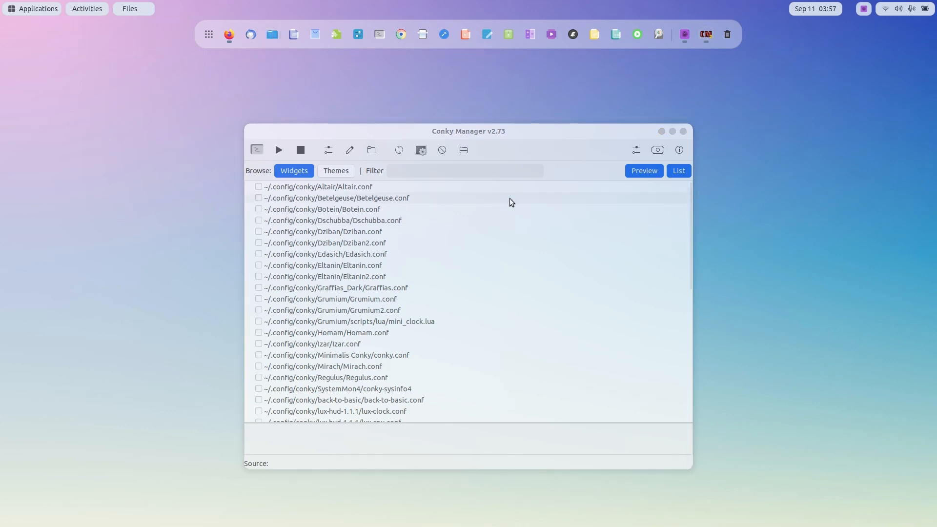
left_click_drag(423, 63, 531, 65)
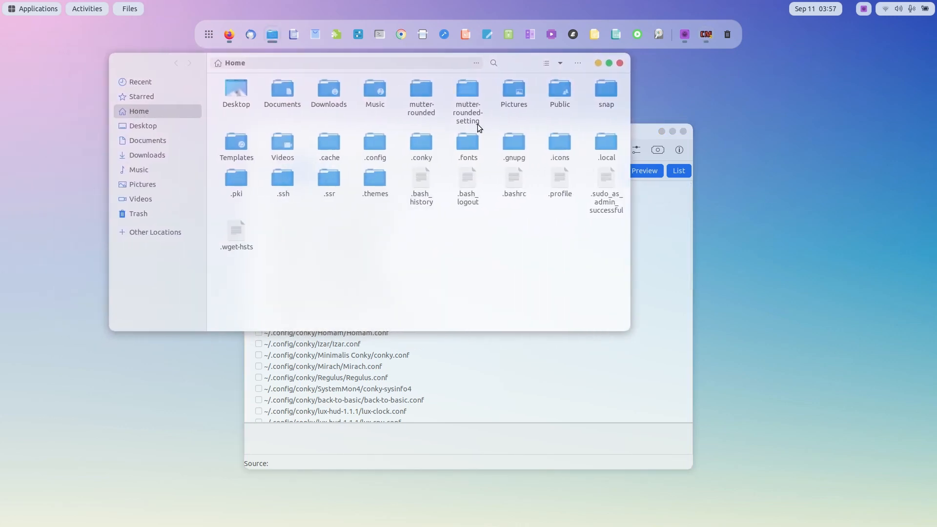
left_click(577, 62)
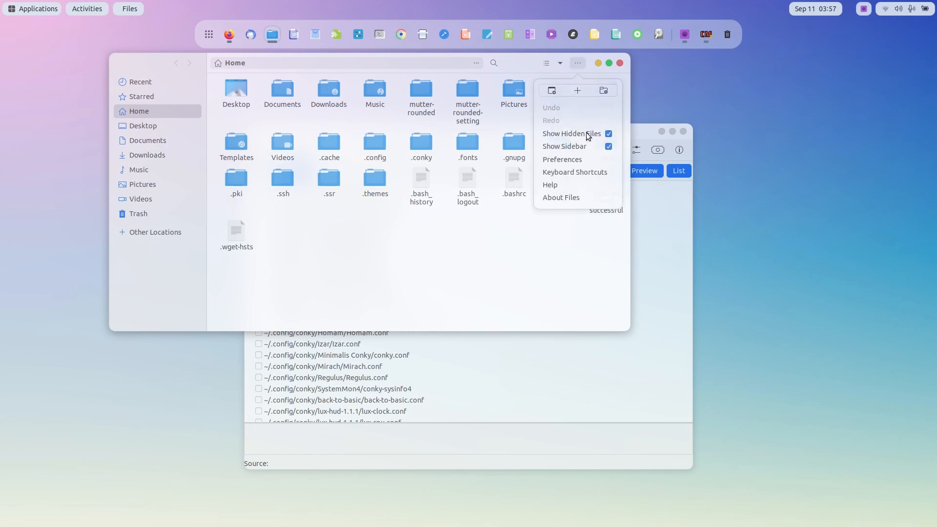
left_click(606, 133)
left_click(619, 60)
left_click(620, 62)
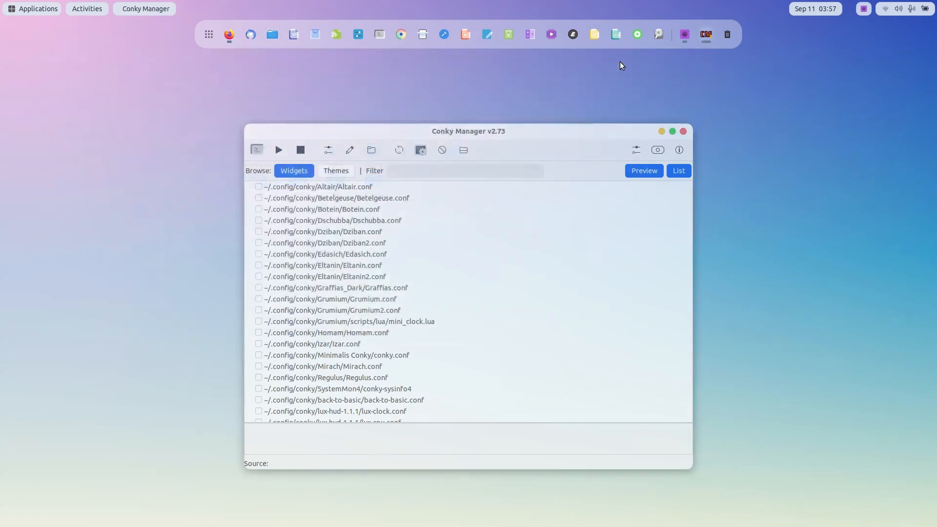
Try to add the .config/conky folder as an additional theme search location in Conky Manager's application settings.
left_click(636, 150)
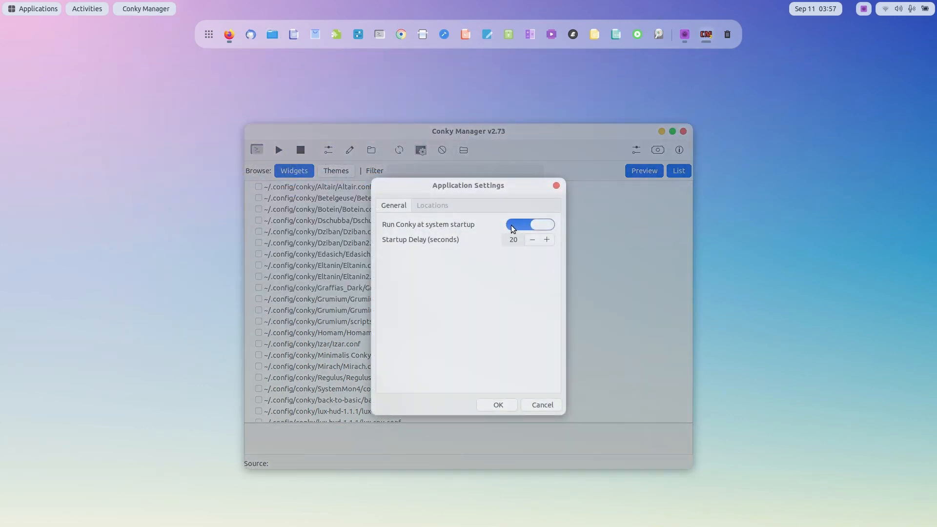
left_click(432, 207)
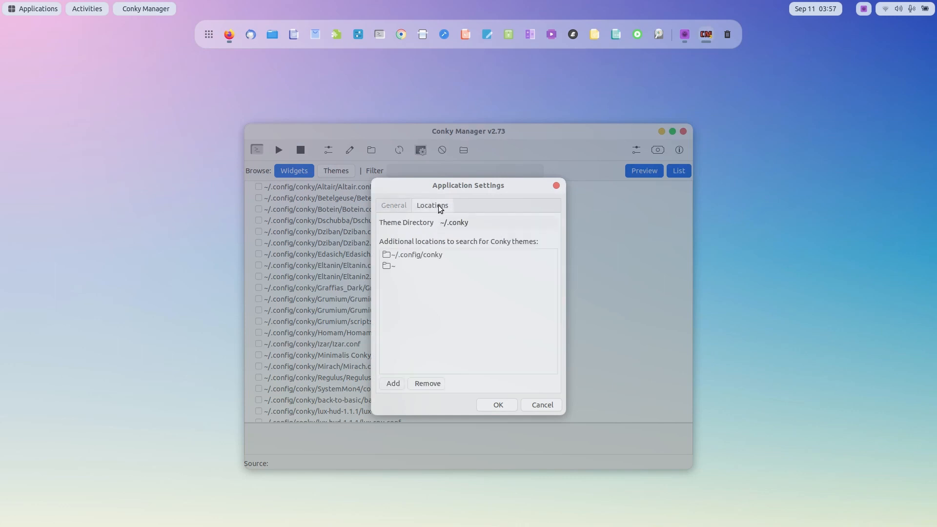
left_click(391, 383)
double_click(302, 135)
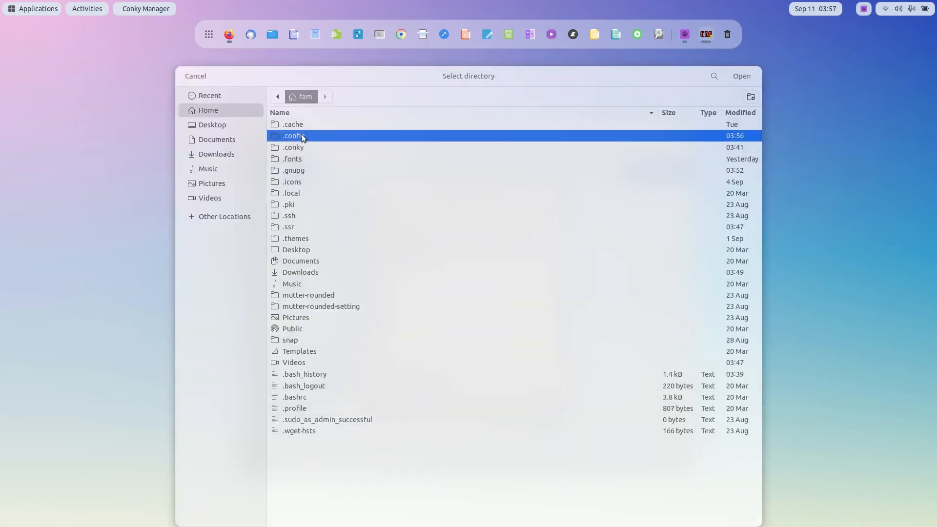
left_click(304, 137)
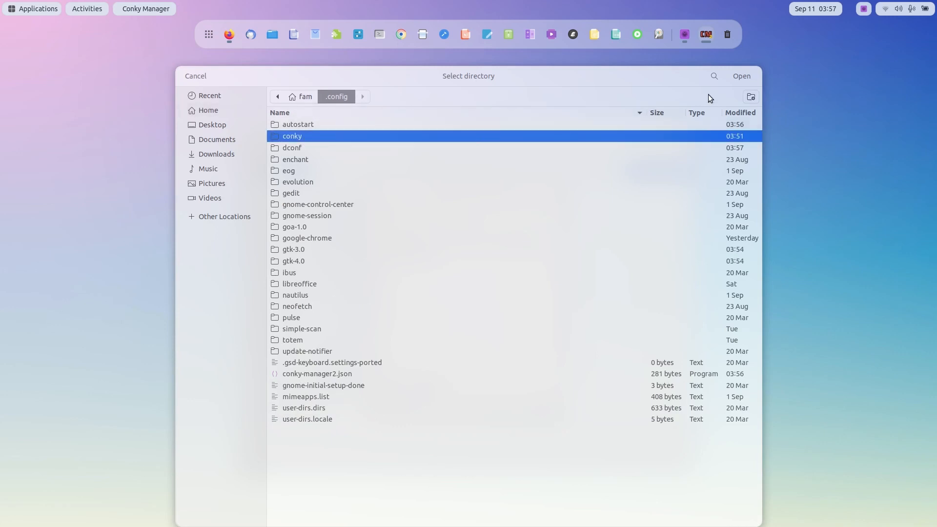
left_click(739, 78)
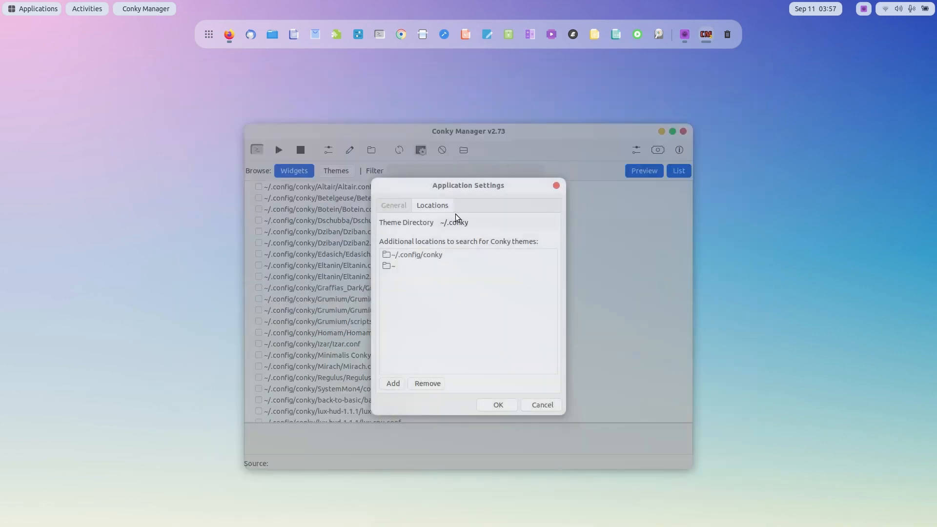
left_click(531, 403)
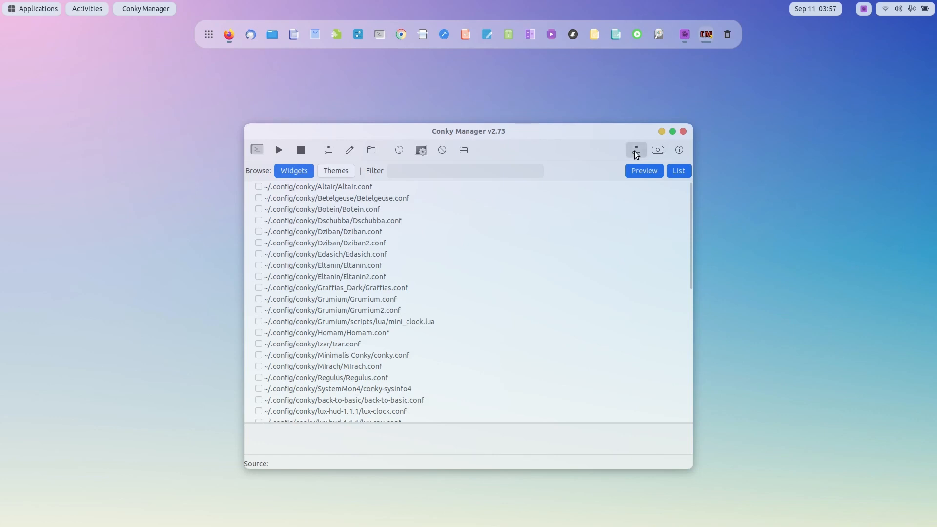
Confirm the Conky theme search locations with ~/.config/conky listed and refresh the widget list.
left_click(636, 152)
left_click(431, 207)
left_click(415, 254)
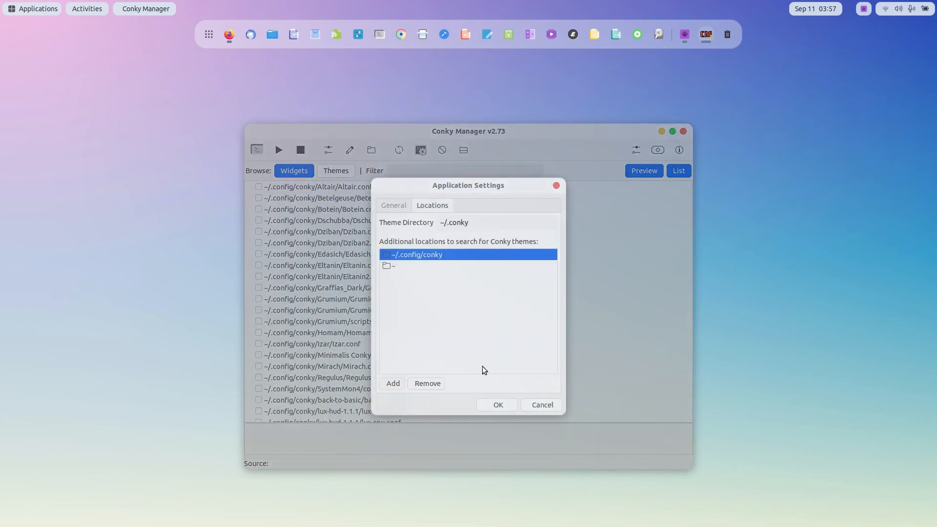
left_click(496, 405)
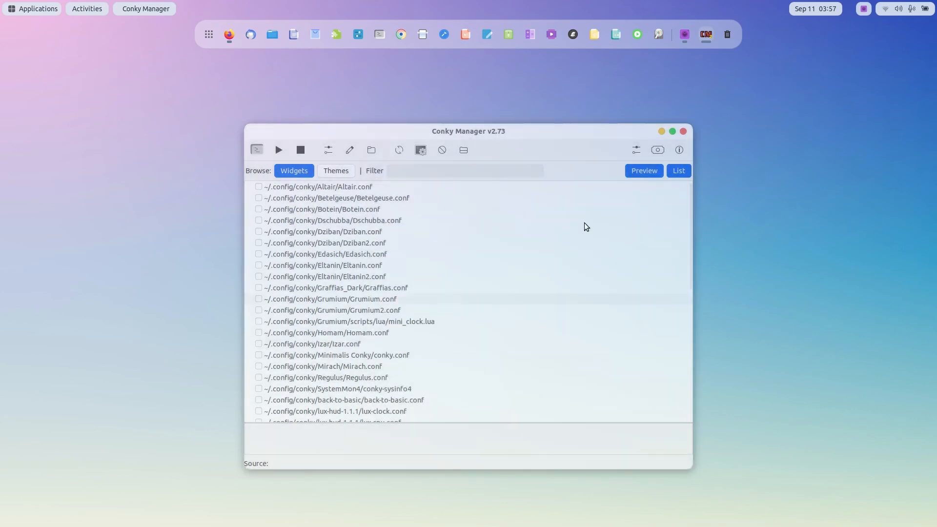
left_click(399, 152)
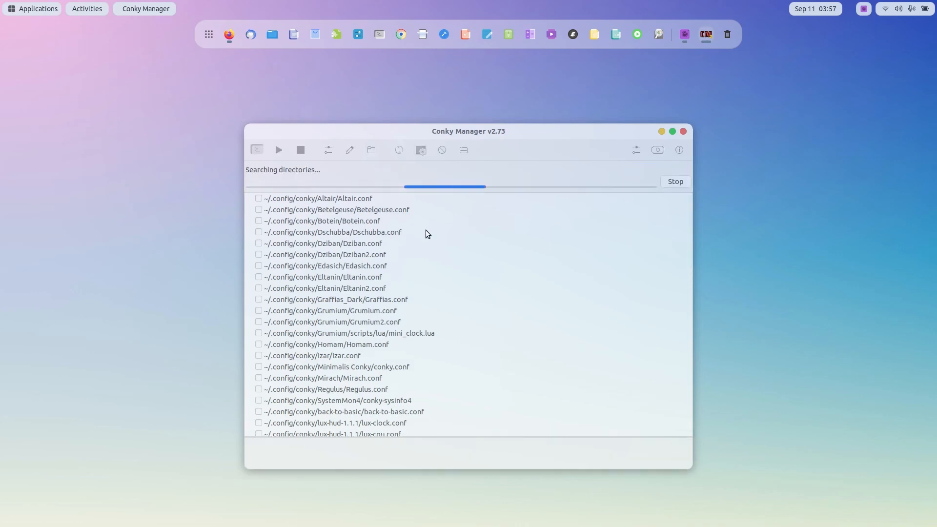
Enable the Betelgeuse.conf widget, then move Conky Manager aside and minimize it to show the desktop.
left_click(259, 198)
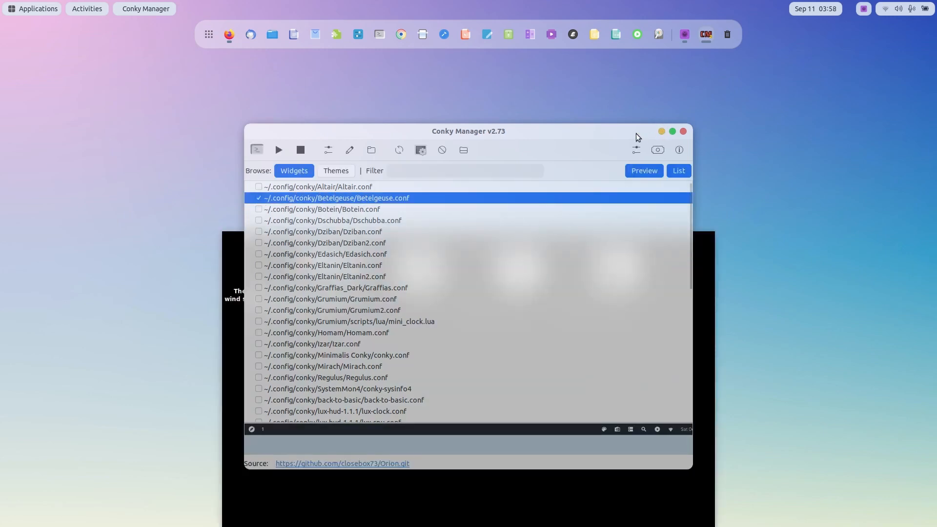
left_click_drag(634, 134, 868, 105)
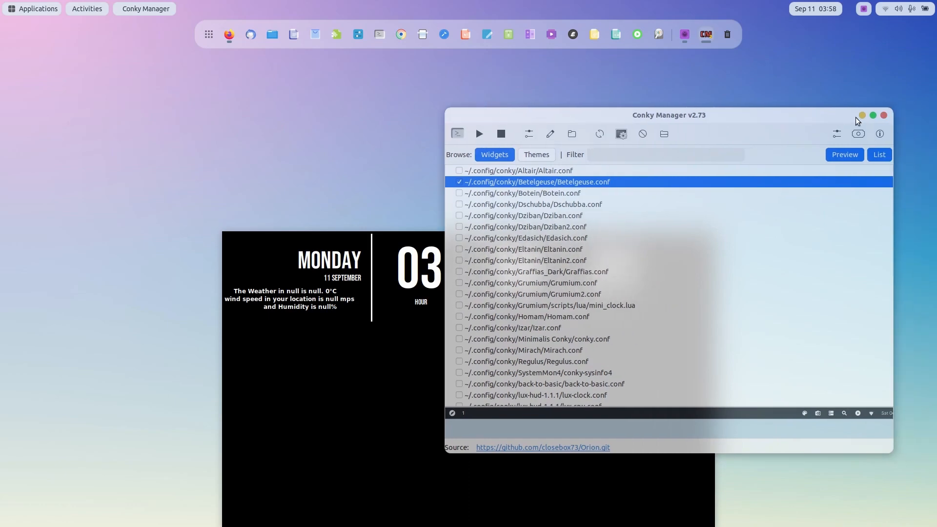
left_click(862, 115)
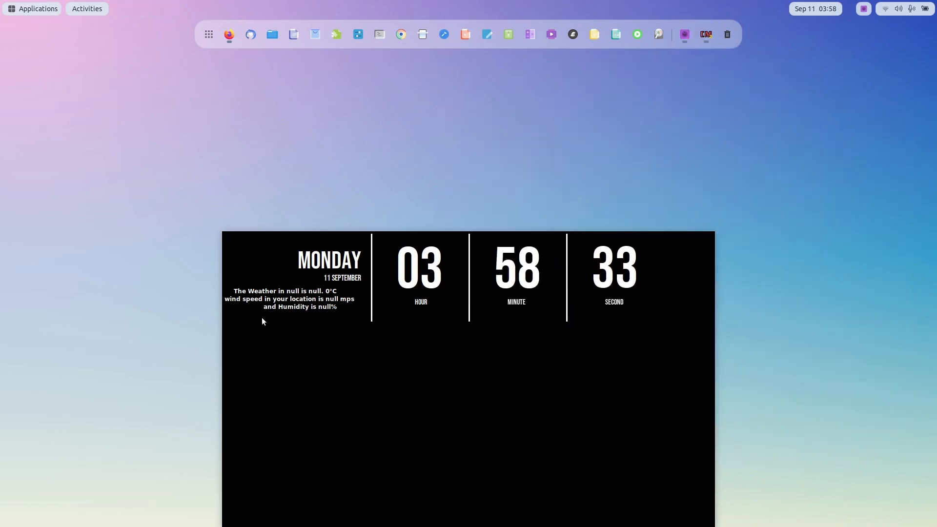
Restore Conky Manager, apply the Transparent transparency type to the Betelgeuse widget, and move the manager window aside to reveal the clock.
left_click(708, 34)
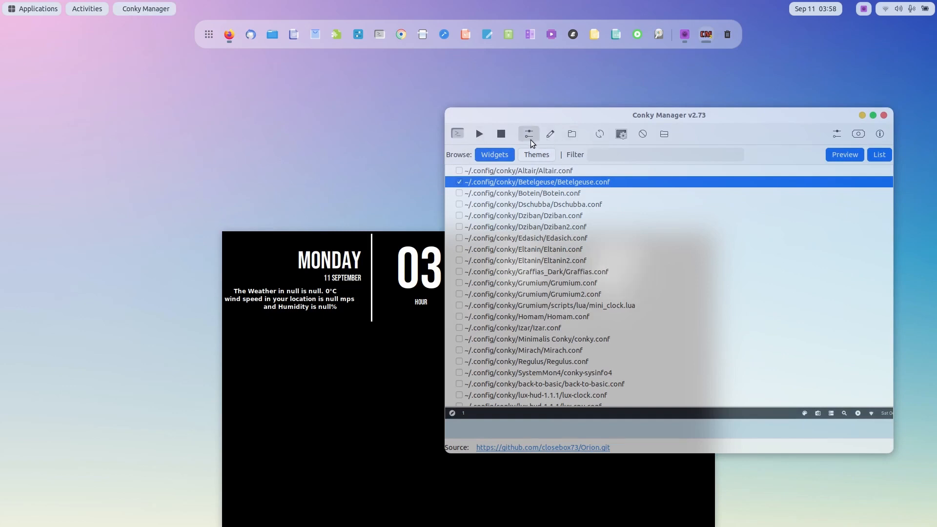
left_click(530, 140)
left_click(660, 189)
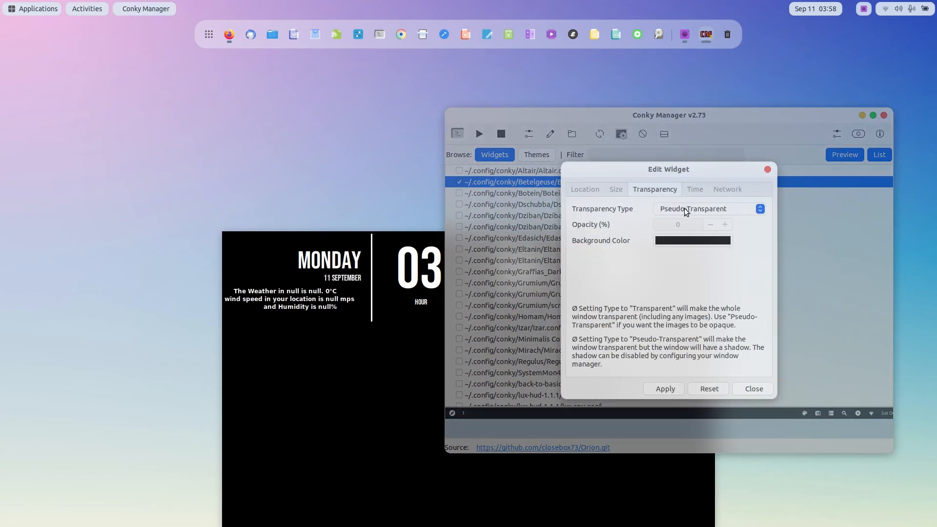
left_click(686, 211)
left_click(699, 199)
left_click(673, 390)
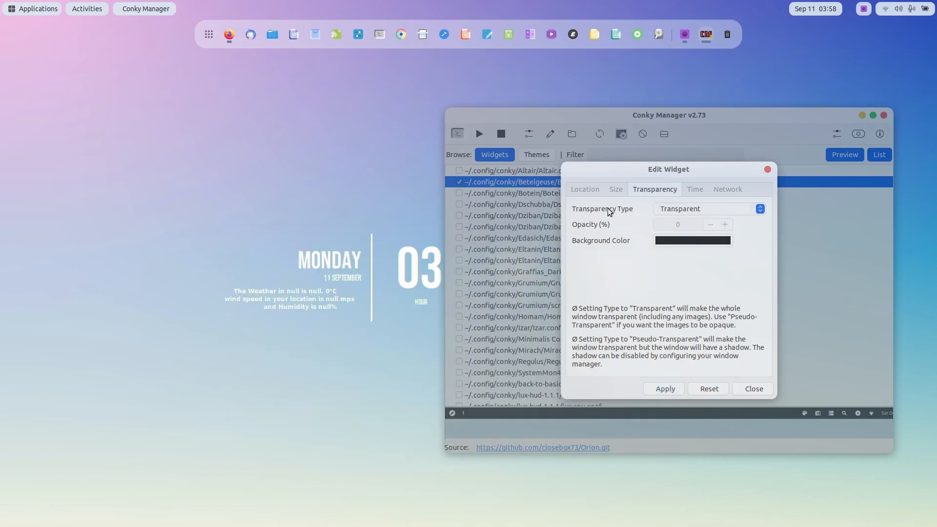
left_click(767, 170)
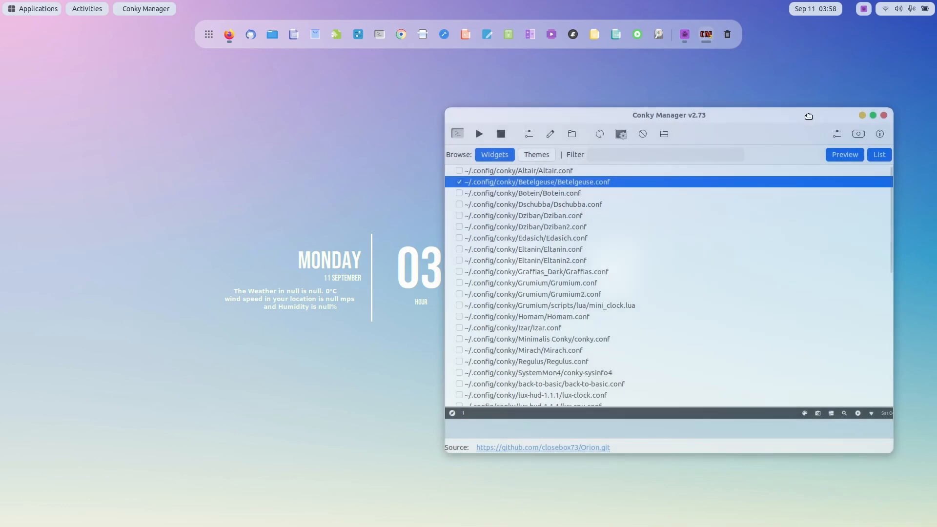
left_click_drag(808, 116, 694, 525)
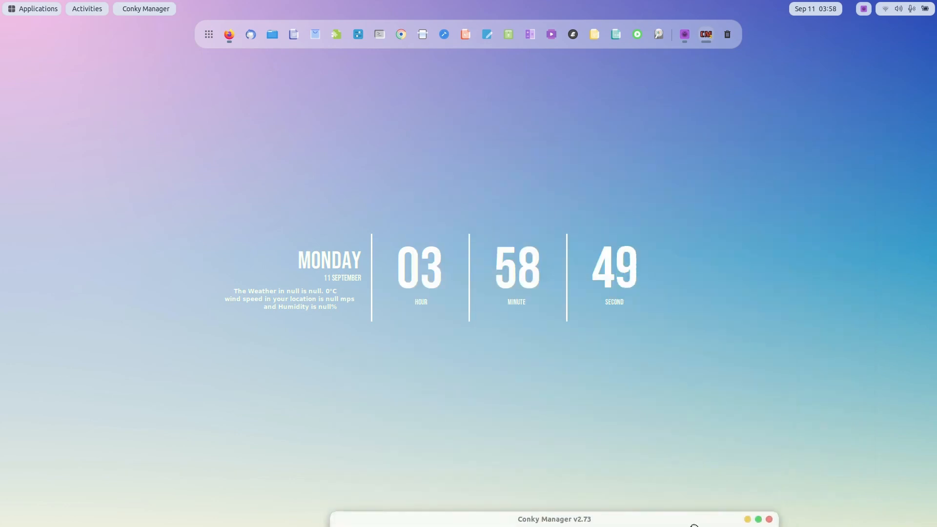
Open Betelgeuse.conf in the text editor from Conky Manager and set default_color to '515151'.
left_click_drag(693, 525, 734, 102)
left_click(475, 120)
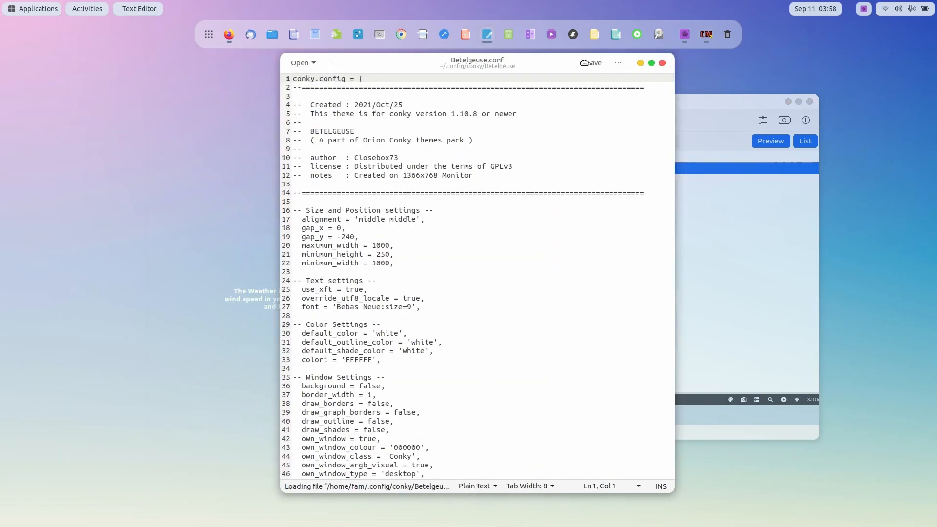
scroll(593, 320, "down", 2)
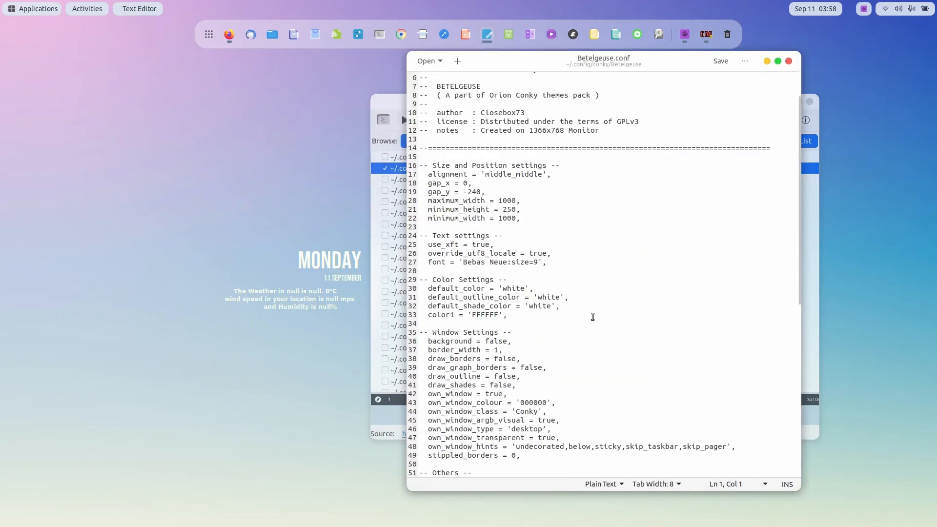
double_click(515, 289)
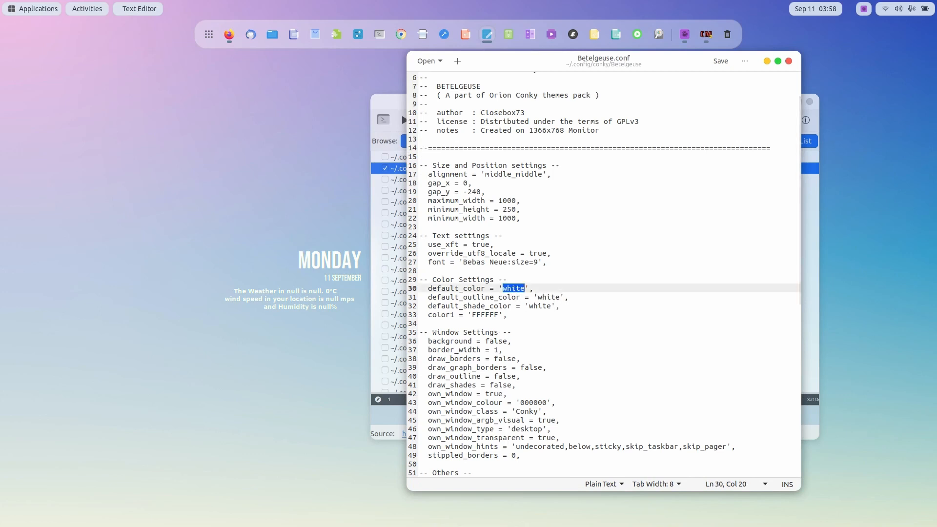
type("5")
key("Tab")
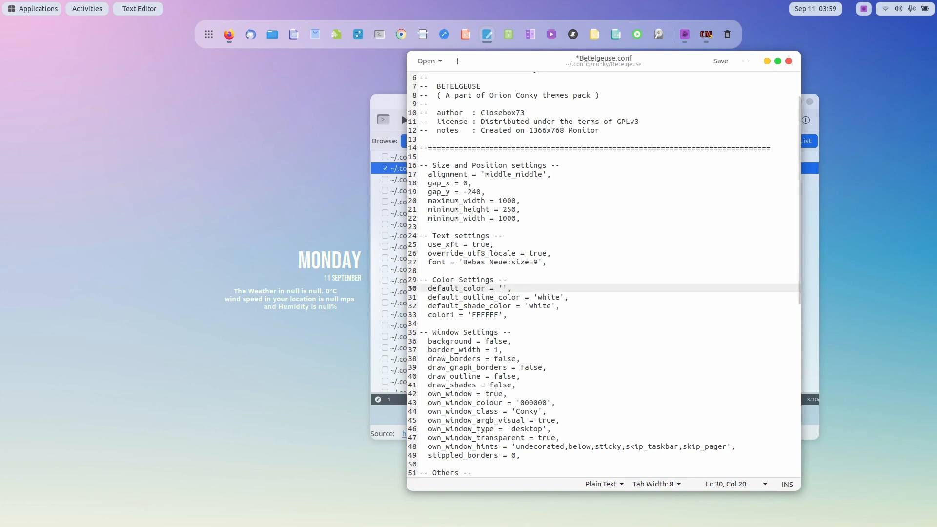
type("5")
key("Tab")
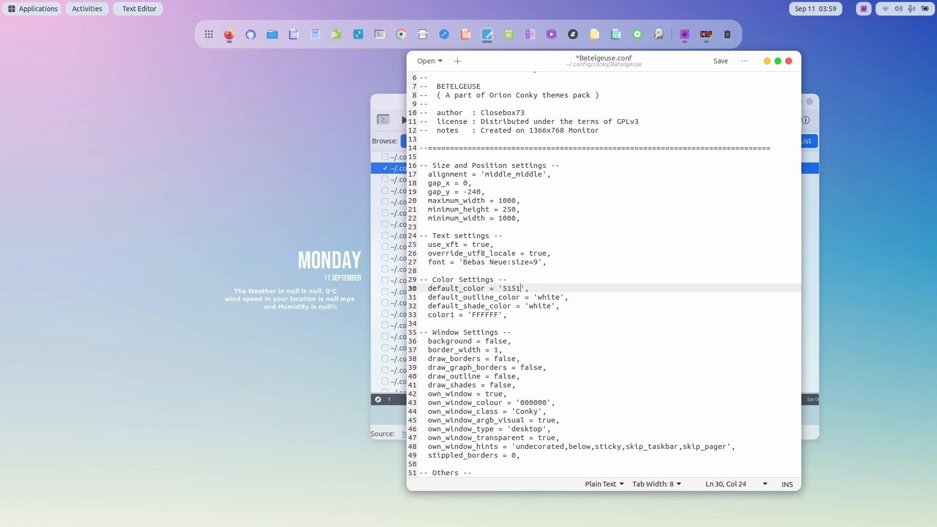
Set default_outline_color, default_shade_color and color1 to '515151' in Betelgeuse.conf and save the file.
double_click(549, 298)
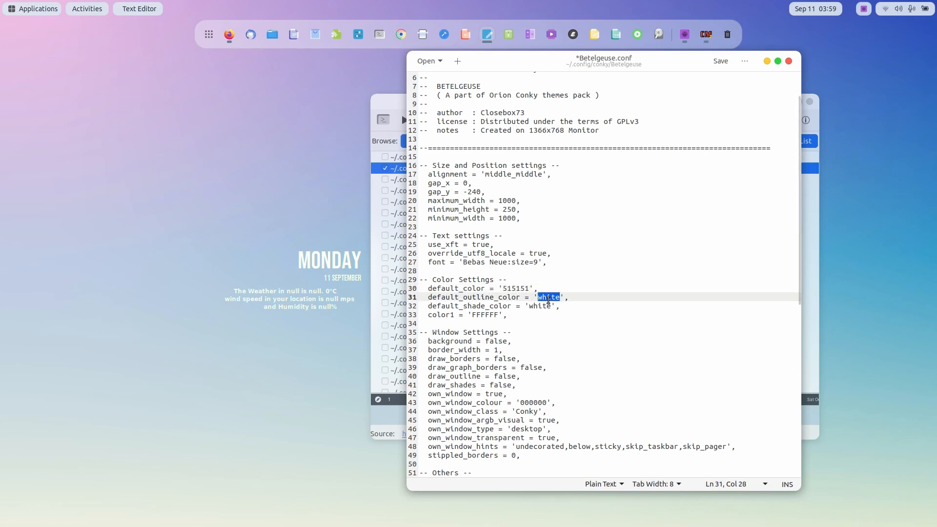
type("515151")
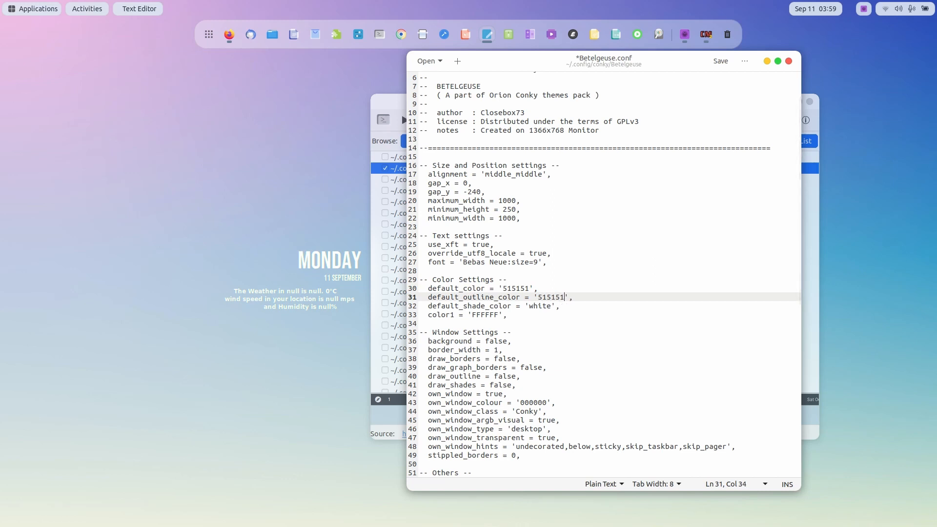
double_click(539, 306)
type("551")
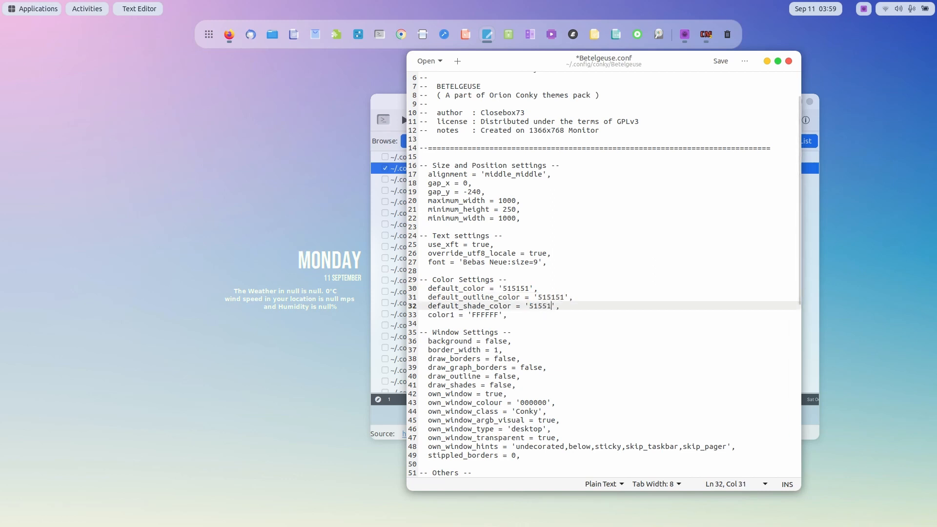
key("BackSpace")
key("BackSpace")
double_click(495, 314)
type("515151")
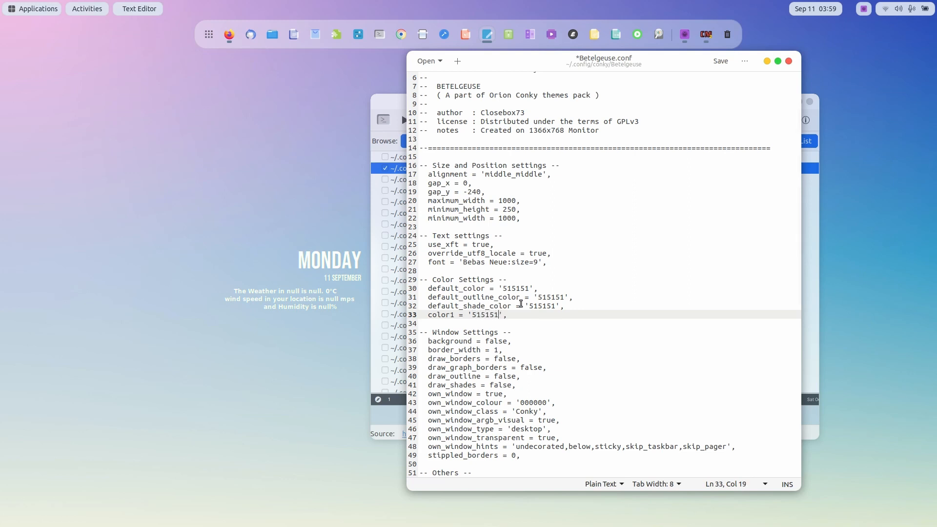
key("ctrl+s")
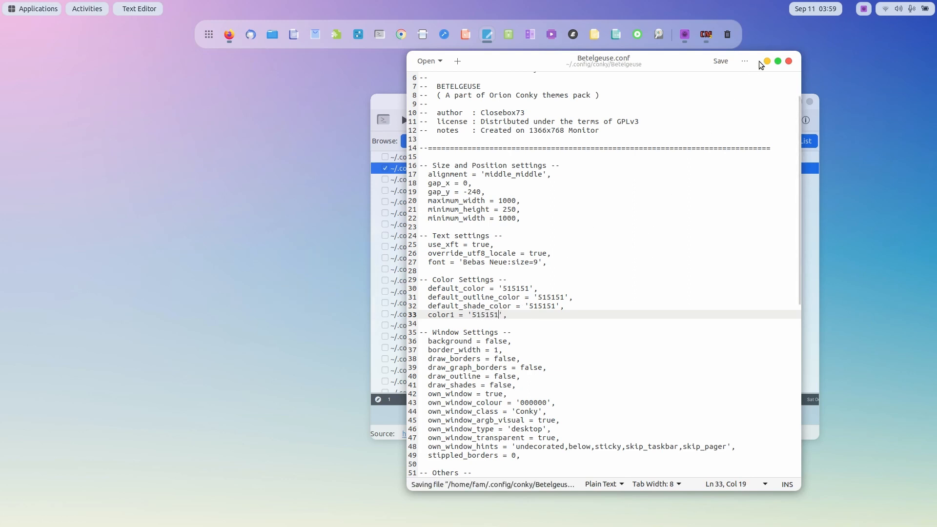
Minimize the text editor and close Conky Manager to reveal the recolored clock on the desktop.
left_click(766, 61)
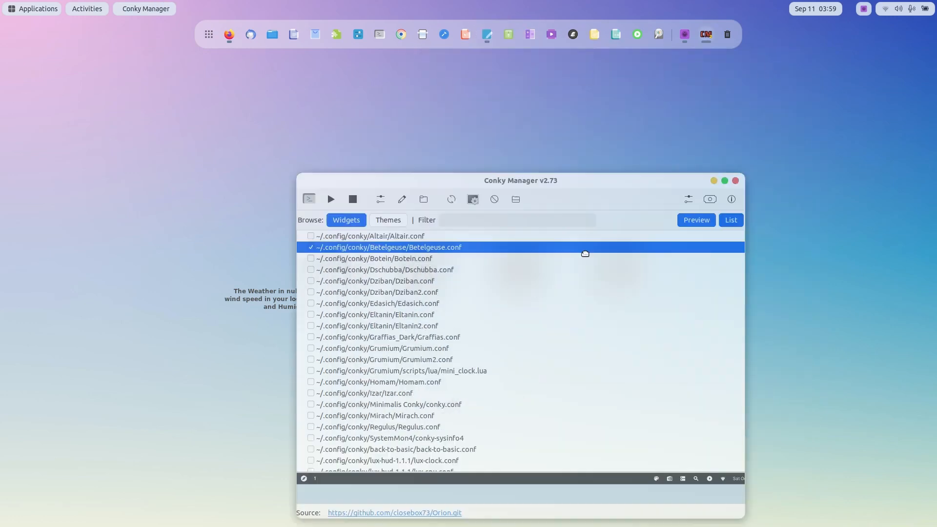
left_click_drag(585, 253, 712, 97)
left_click(822, 95)
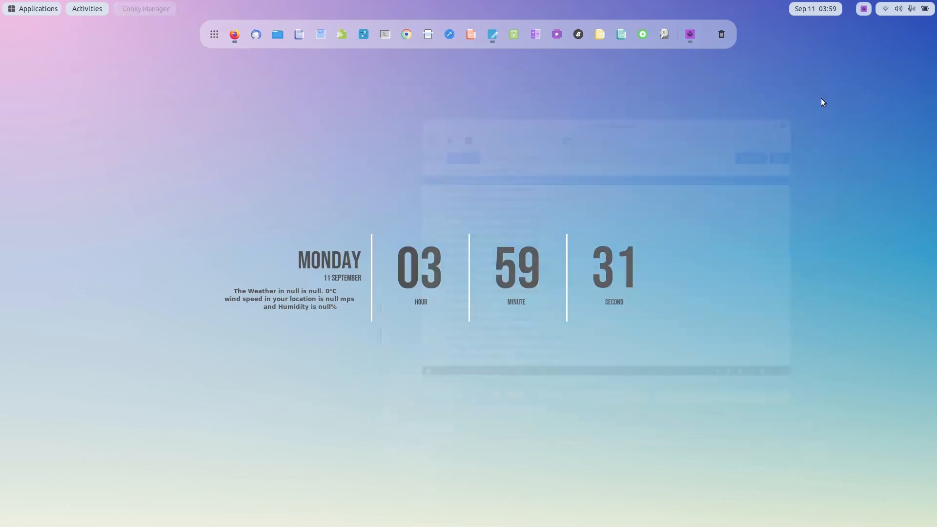
left_click(39, 6)
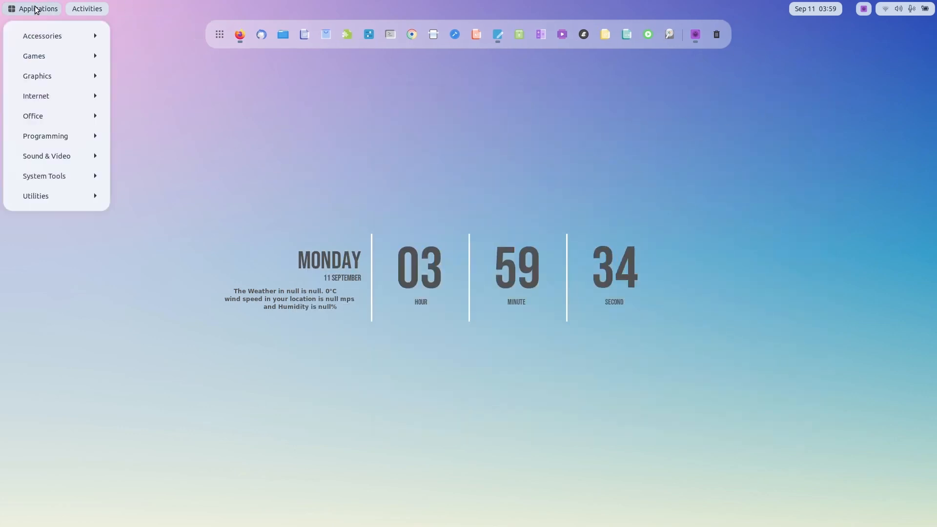
left_click(38, 198)
left_click(314, 125)
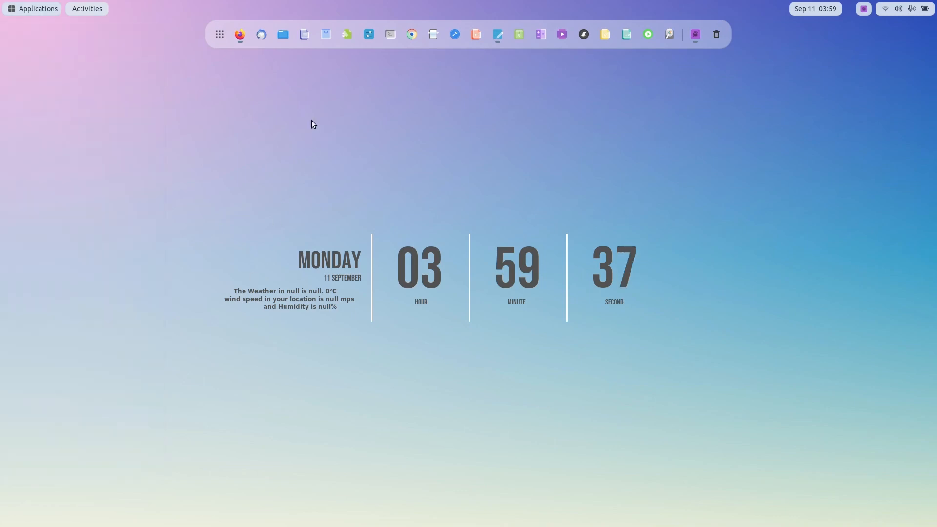
Open the Extensions app, move its window toward the middle of the desktop and make it taller.
left_click(344, 34)
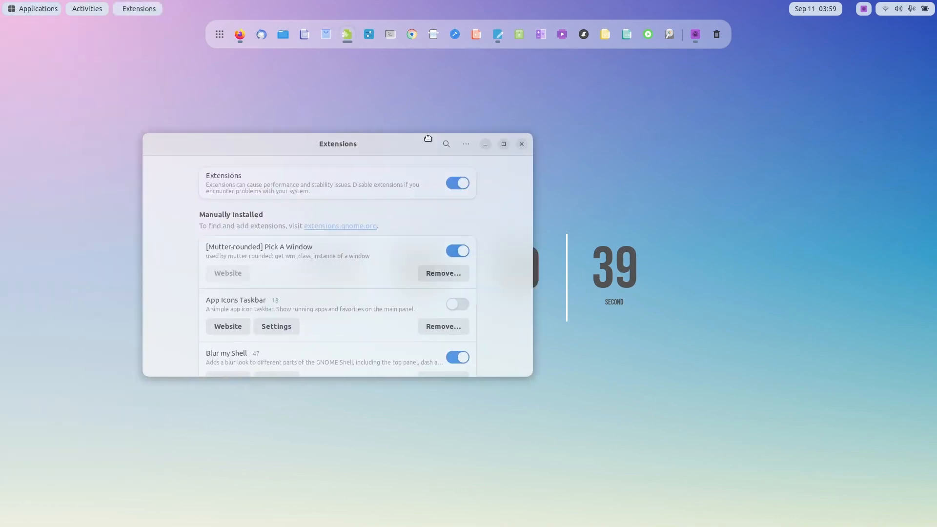
left_click_drag(428, 138, 618, 109)
left_click_drag(709, 349, 709, 521)
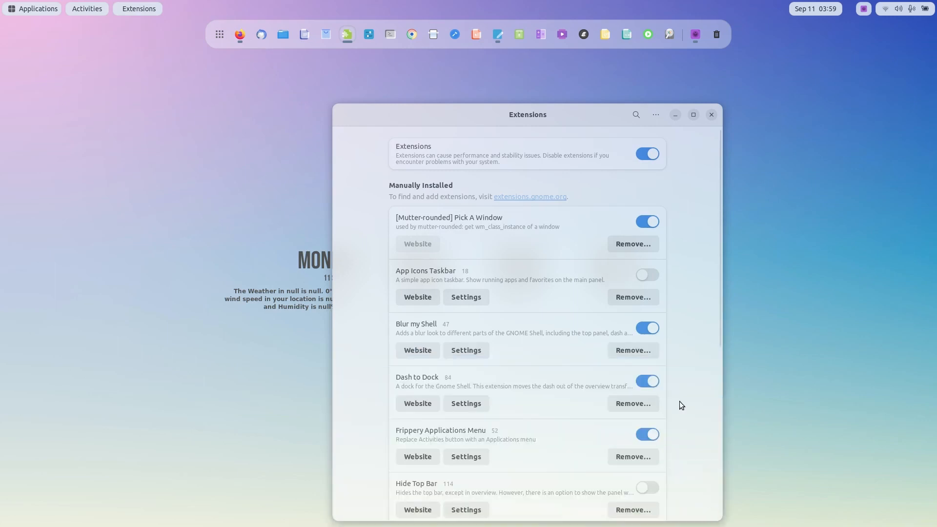
Review the Blur my Shell preferences for General, Panel, Overview, Dash and Applications, and close them.
left_click(477, 354)
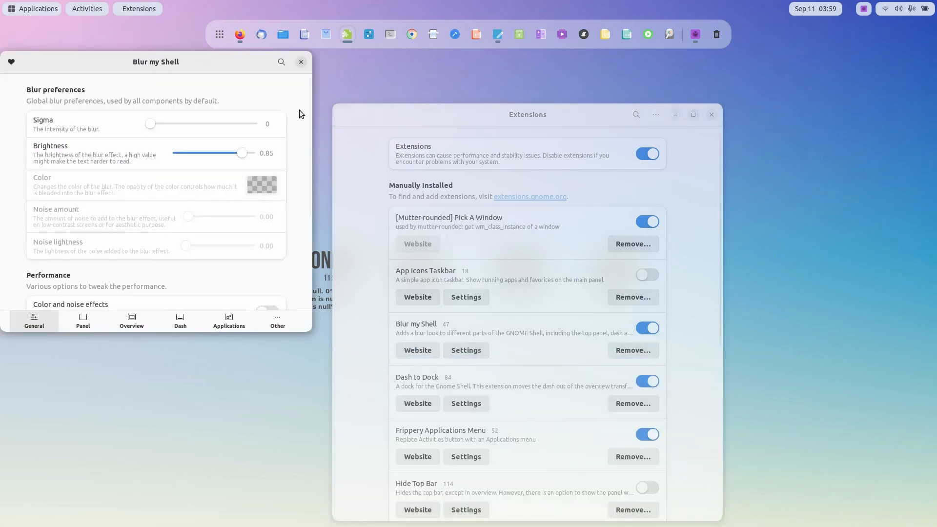
left_click_drag(238, 64, 439, 64)
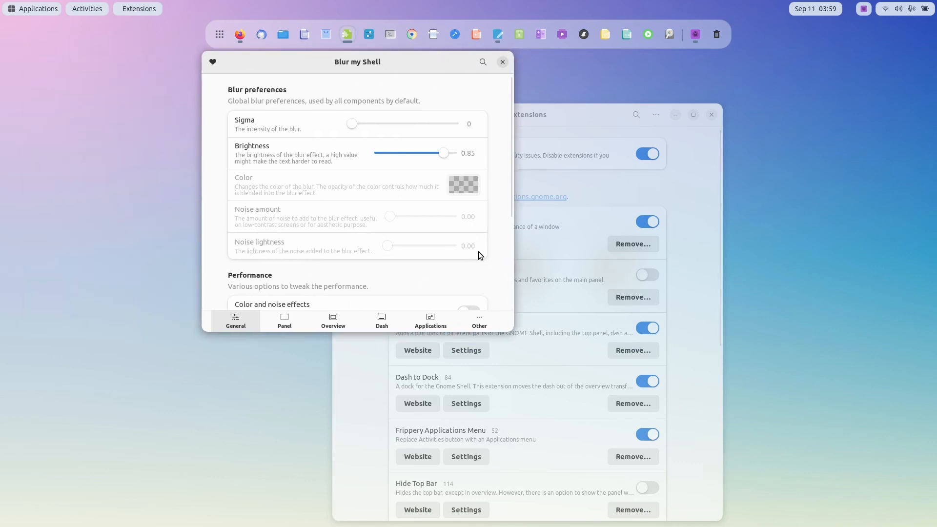
scroll(495, 263, "down", 5)
left_click(284, 322)
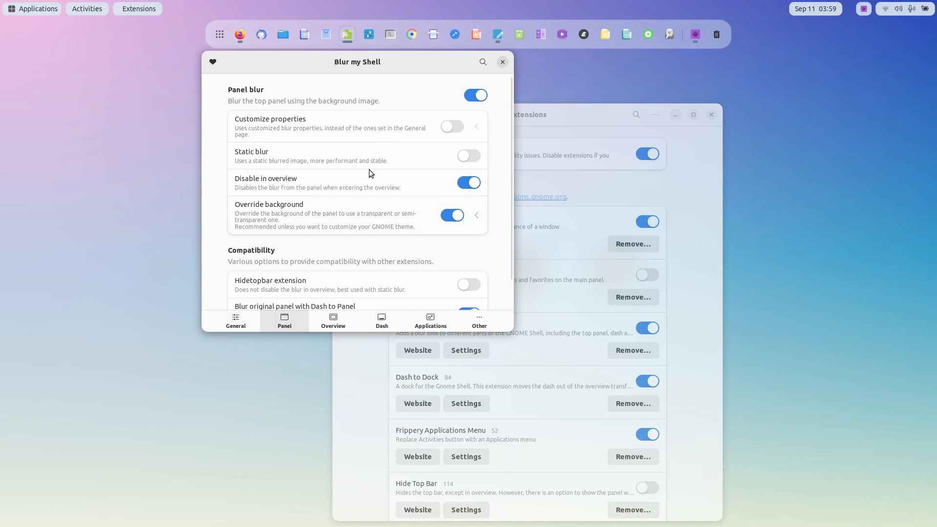
scroll(487, 249, "down", 1)
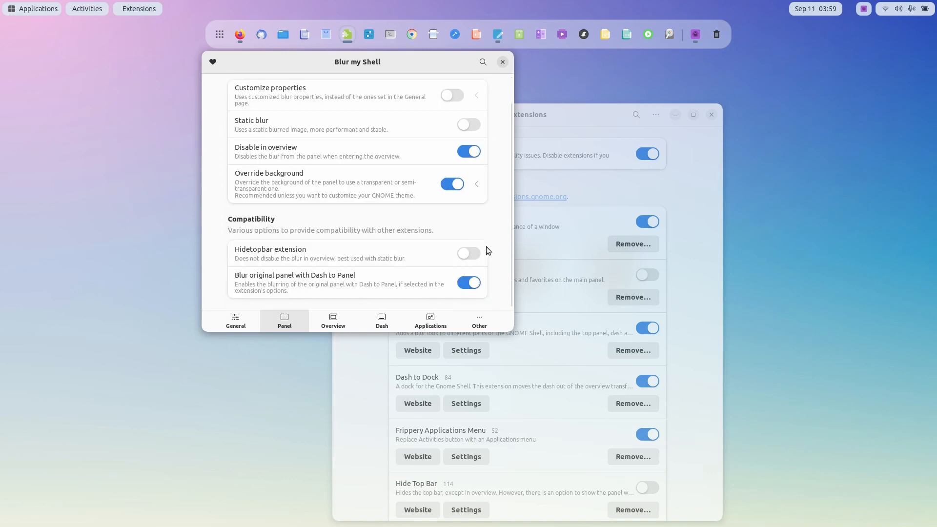
left_click(382, 322)
left_click(331, 321)
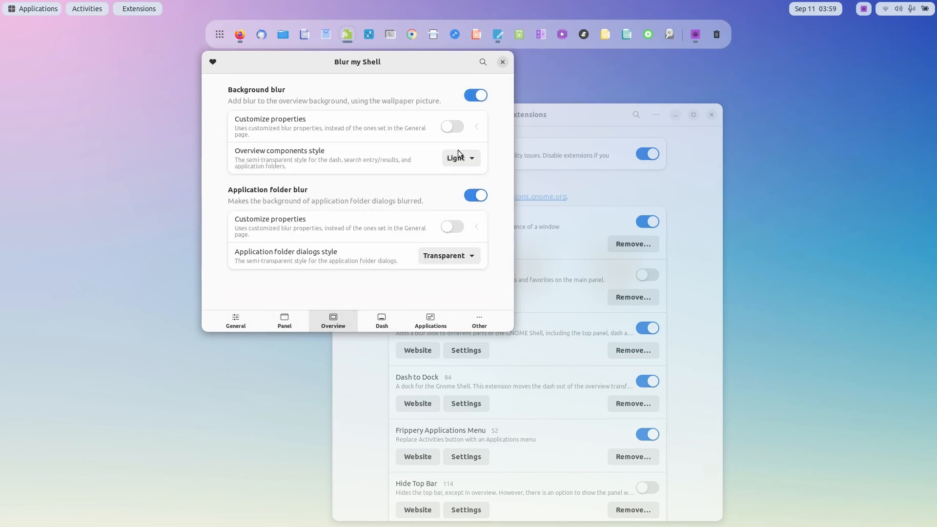
left_click(382, 322)
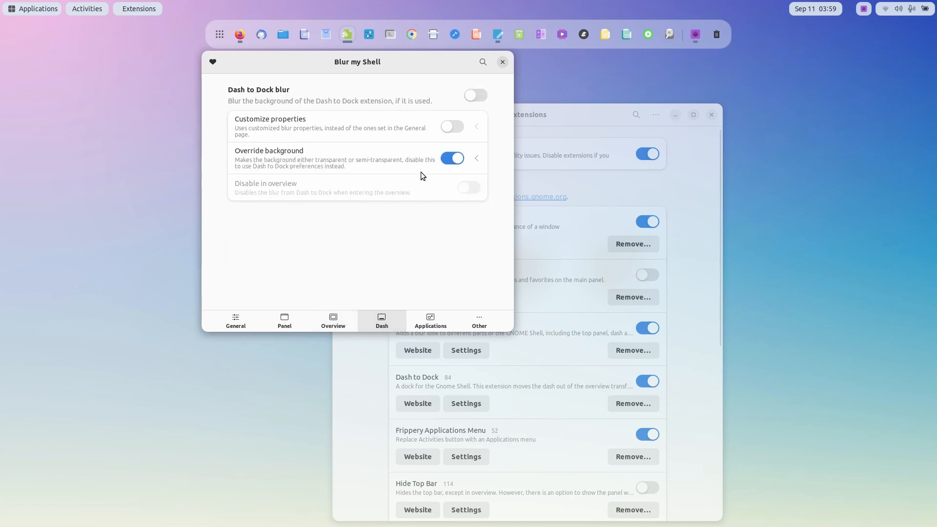
left_click(429, 322)
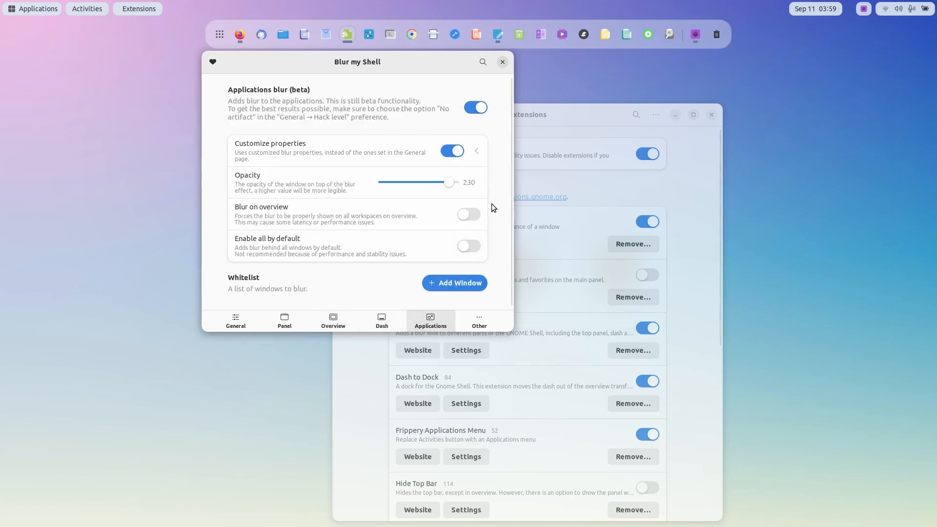
left_click(502, 61)
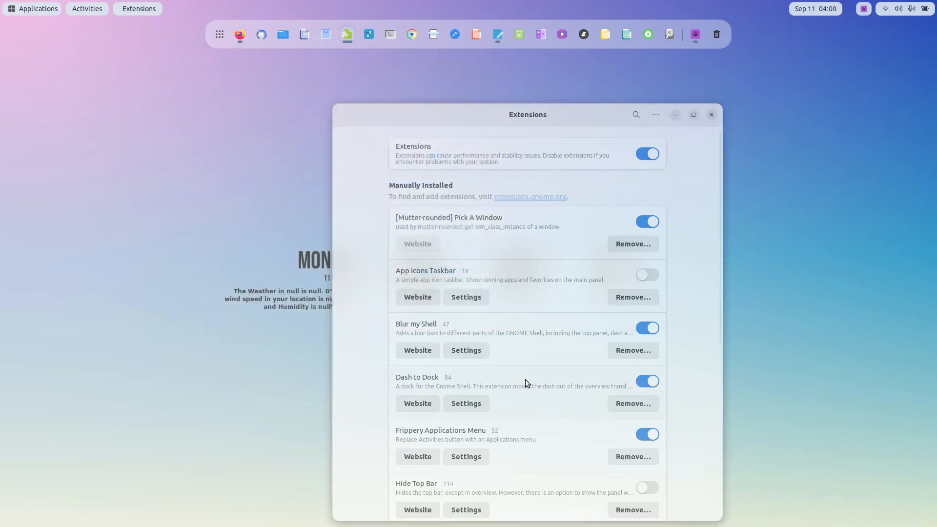
Check the Dash to Dock position and size settings and the selected shell theme in User Themes, closing each settings window.
left_click(468, 403)
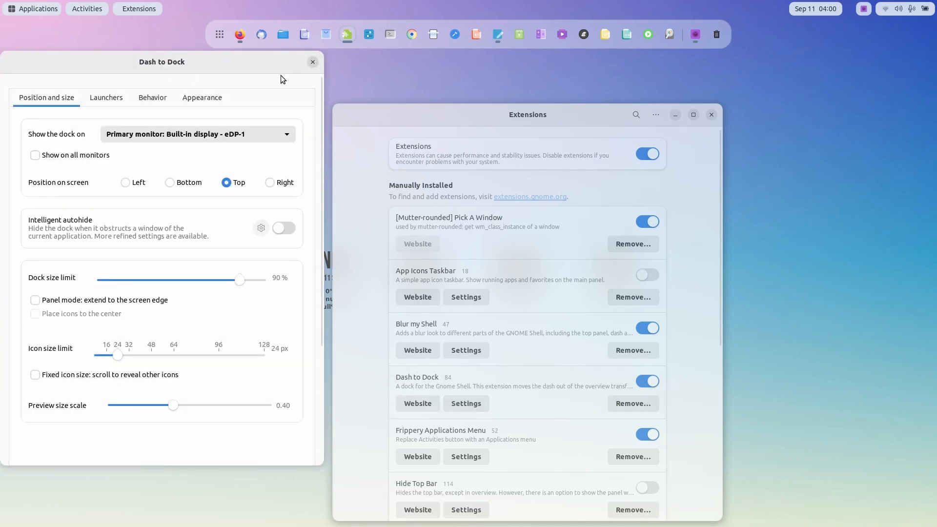
left_click(312, 62)
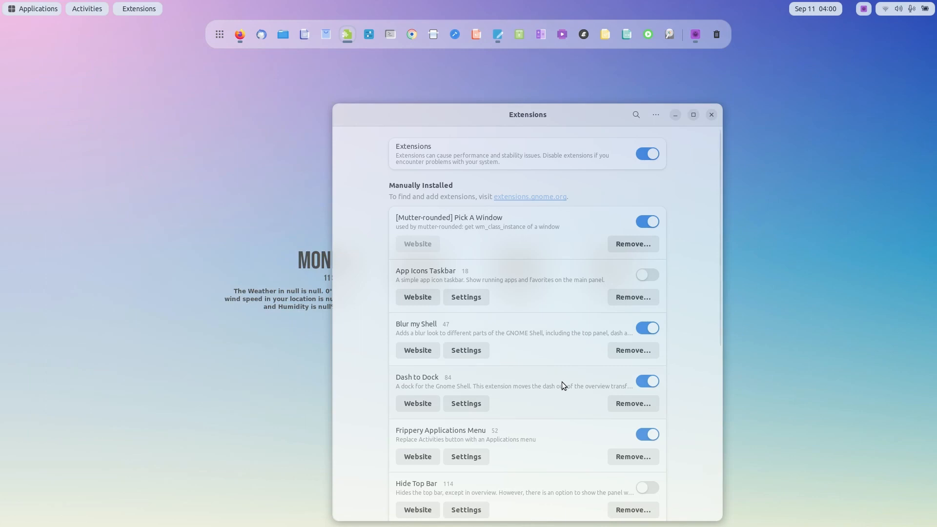
scroll(561, 382, "down", 3)
scroll(539, 402, "down", 1)
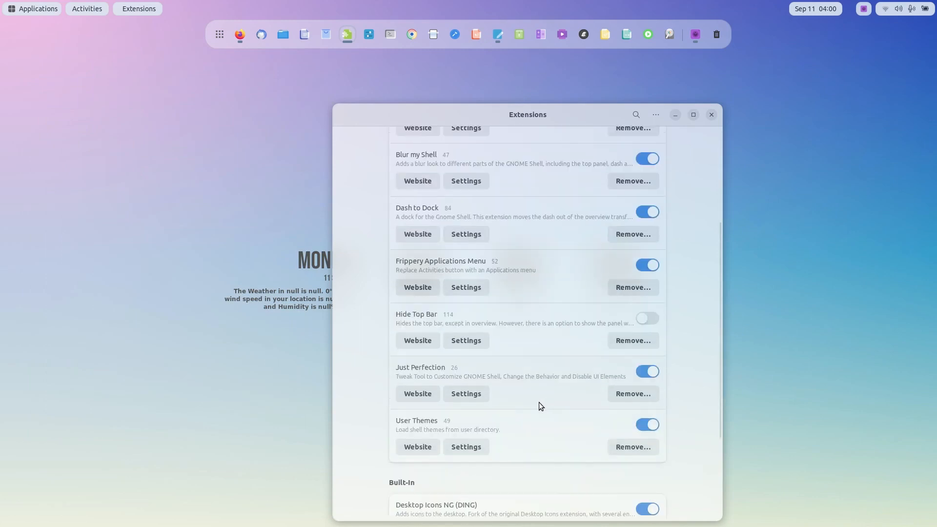
left_click(468, 447)
scroll(290, 238, "down", 10)
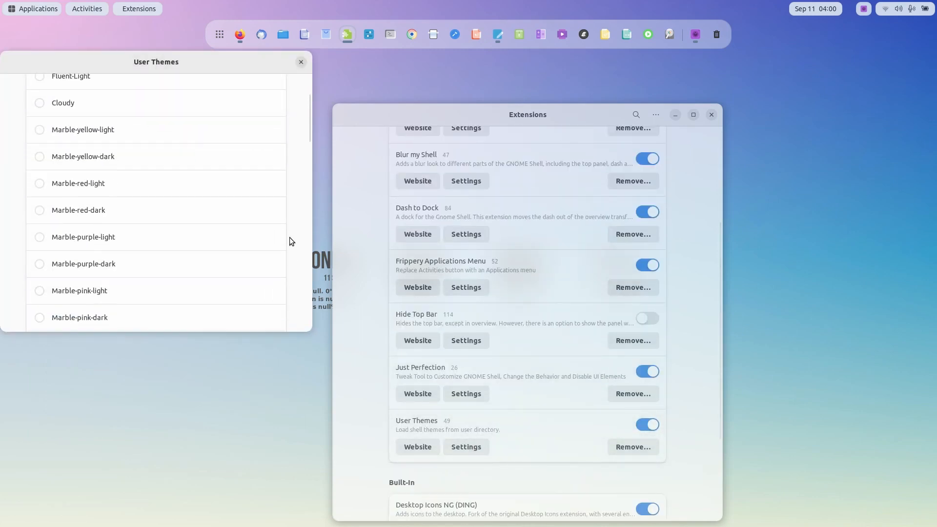
scroll(292, 236, "up", 2)
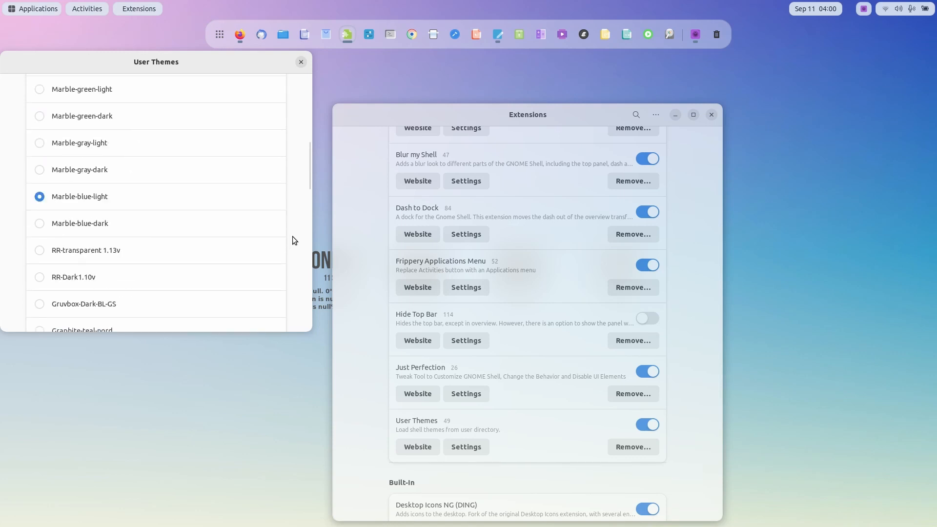
left_click(302, 61)
Open the Just Perfection settings and review the Visibility, Icons and Behavior options.
left_click(465, 395)
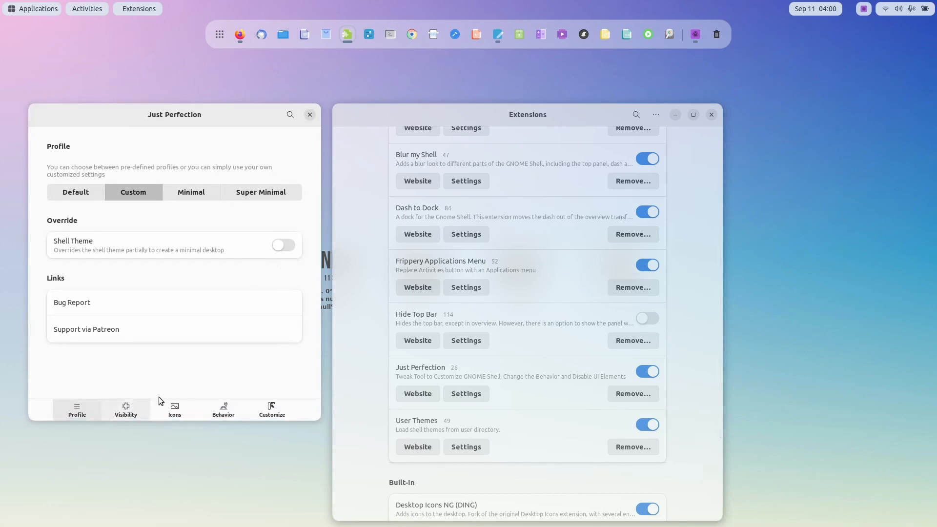
left_click(125, 410)
scroll(304, 291, "down", 15)
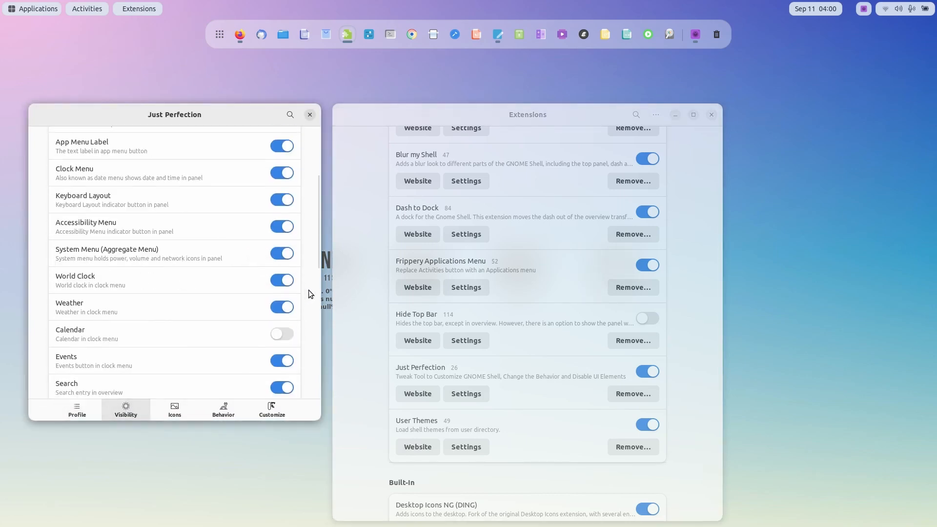
left_click(180, 414)
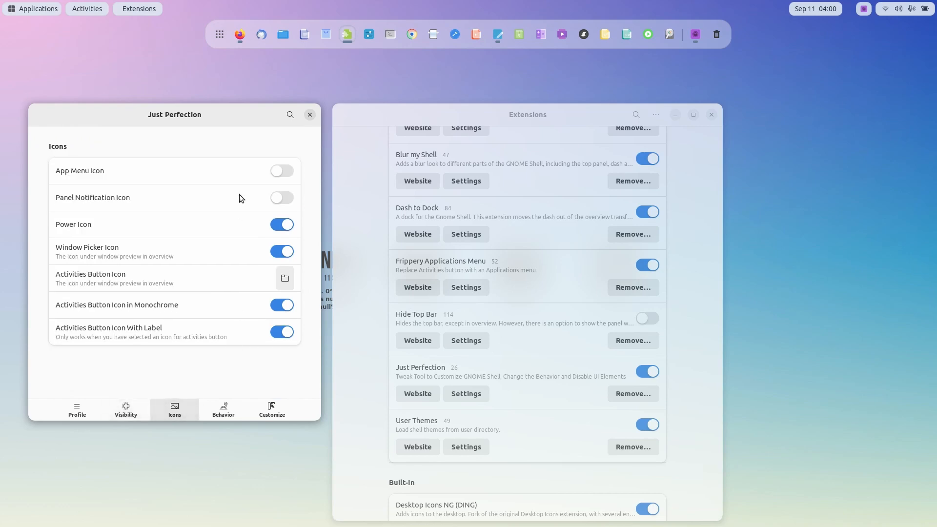
left_click(230, 415)
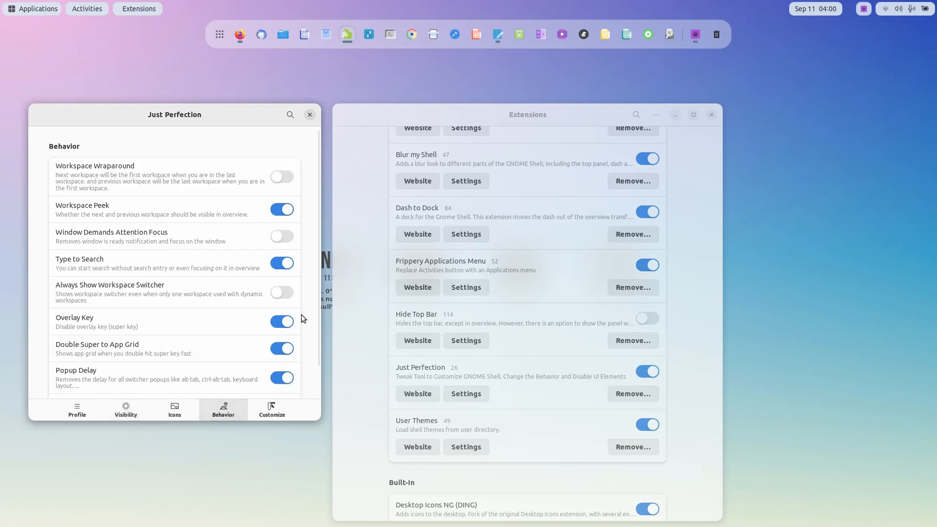
scroll(303, 315, "down", 1)
Review the Just Perfection Customize options, including panel and clock menu position, and close both the settings and the Extensions app.
left_click(280, 415)
scroll(303, 251, "down", 10)
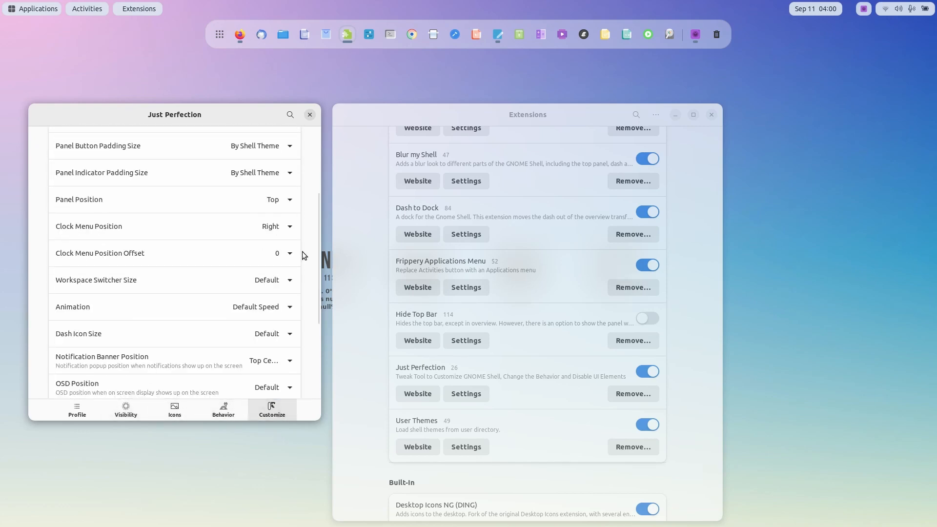
scroll(305, 242, "up", 7)
scroll(305, 241, "up", 3)
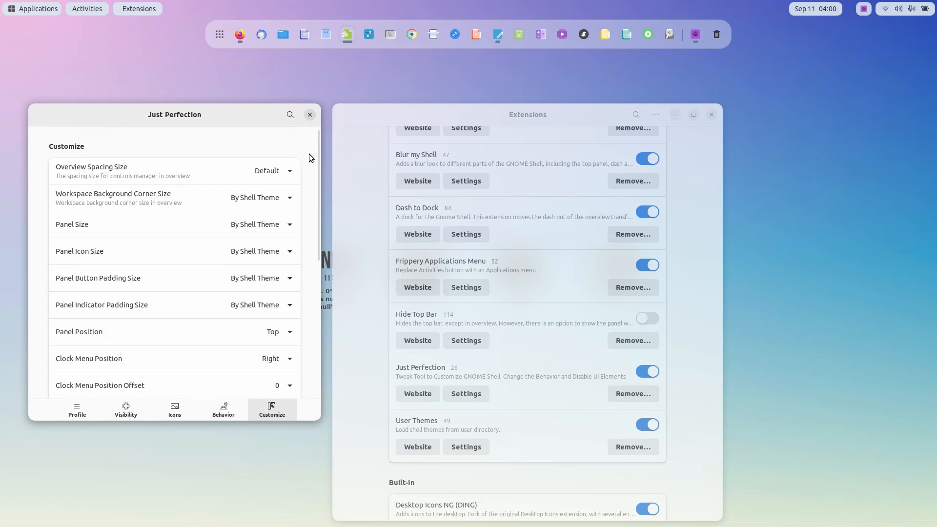
left_click(310, 114)
left_click(711, 116)
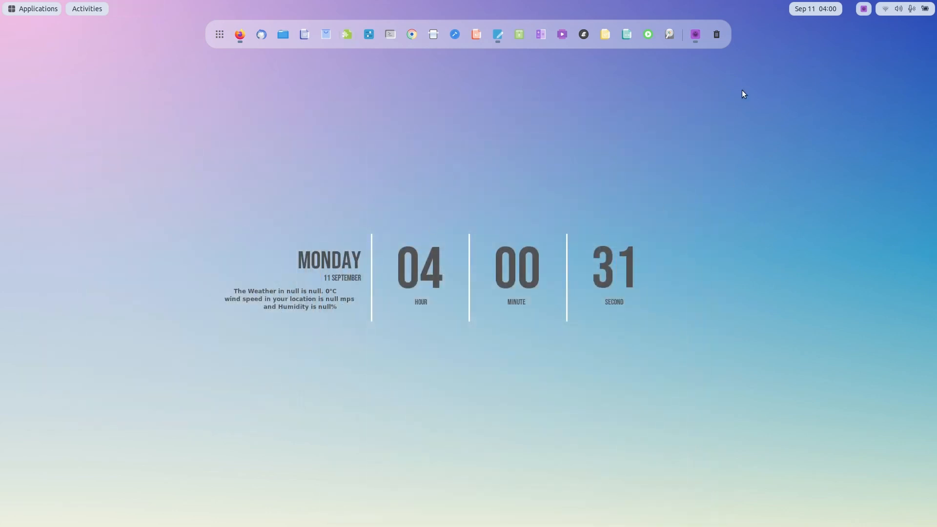